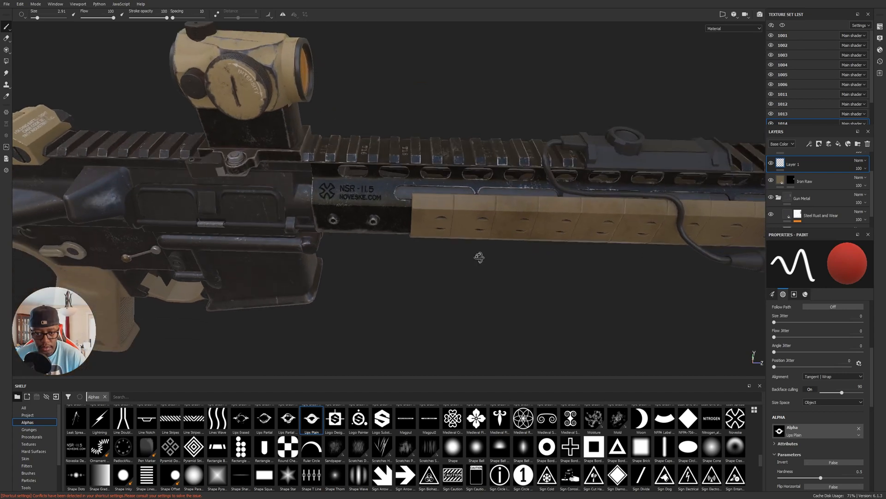
Compare the NSR-11.5 marking on the rifle's handguard with the rail reference photo in the web browser.
{"action": "middle_click_drag", "start_coordinate": [401, 231], "coordinate": [442, 210], "text": "alt"}
{"action": "right_click_drag", "start_coordinate": [442, 209], "coordinate": [534, 255], "text": "alt"}
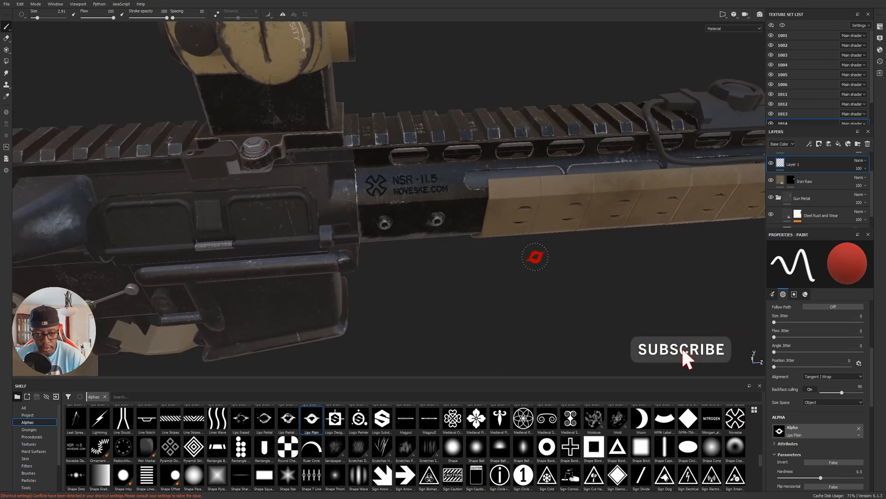
{"action": "right_click_drag", "start_coordinate": [392, 214], "coordinate": [586, 218], "text": "alt"}
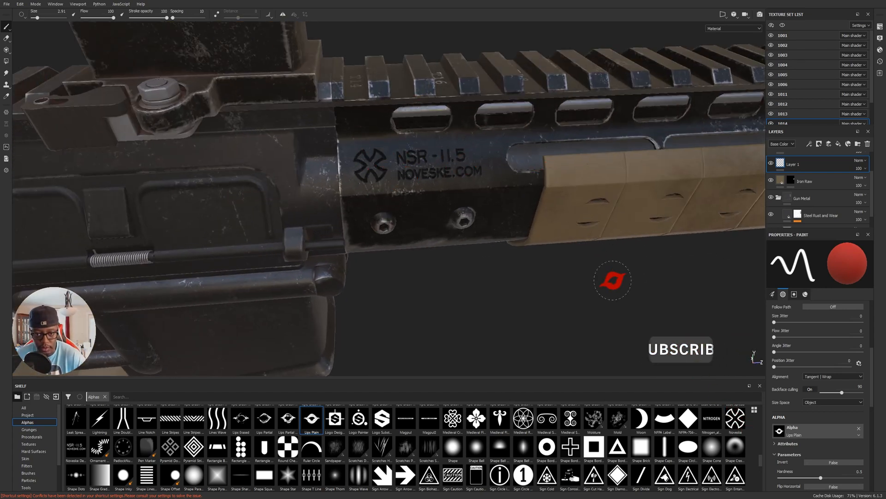
{"action": "middle_click_drag", "start_coordinate": [603, 282], "coordinate": [573, 285], "text": "alt"}
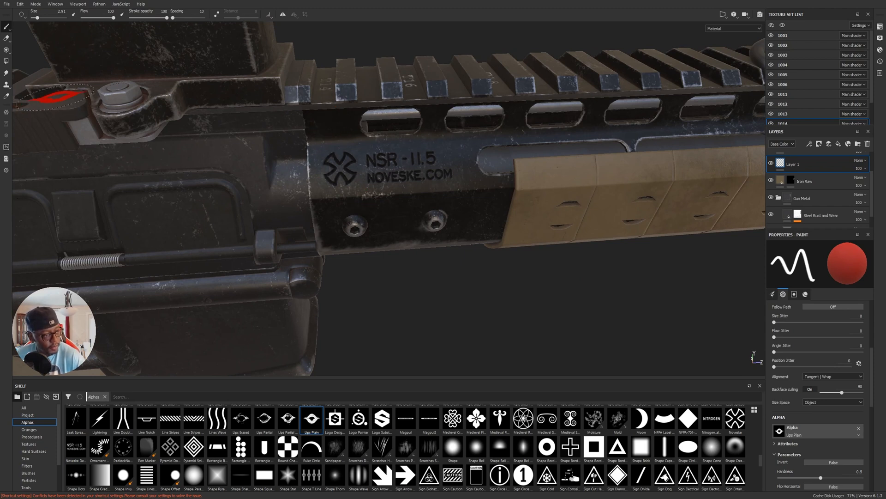
{"action": "key", "text": "alt+Tab"}
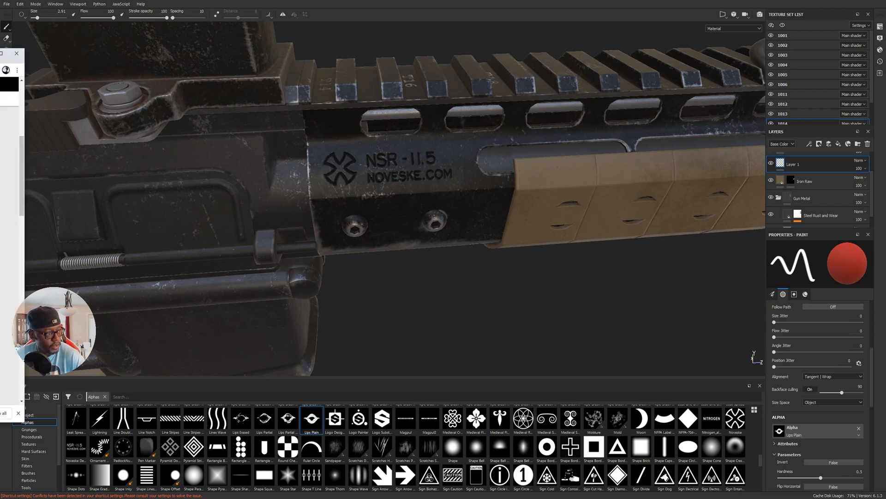
{"action": "scroll", "coordinate": [472, 227], "scroll_direction": "down", "scroll_amount": 1}
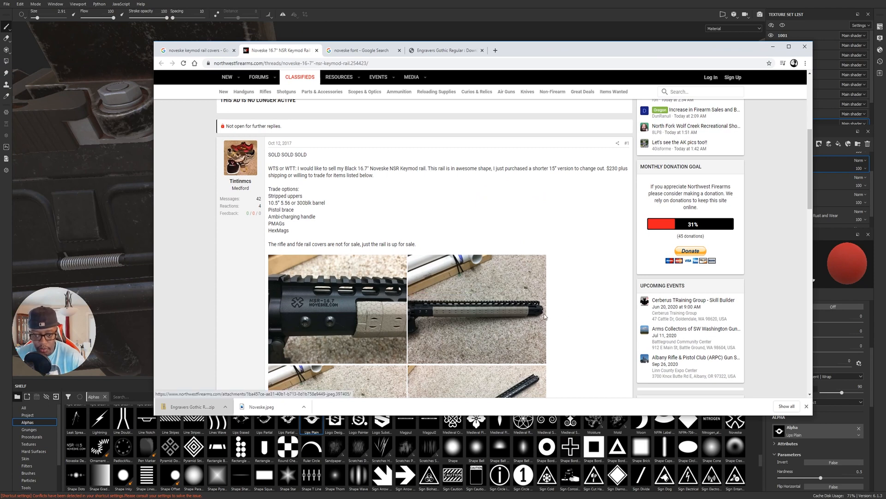
{"action": "left_click_drag", "start_coordinate": [572, 50], "coordinate": [0, 139]}
Examine the engraved markings and worn surfaces on both sides of the rifle's handguard, receiver and magazine well.
{"action": "right_click_drag", "start_coordinate": [633, 217], "coordinate": [542, 222], "text": "alt"}
{"action": "left_click_drag", "start_coordinate": [542, 222], "coordinate": [548, 159], "text": "alt"}
{"action": "middle_click_drag", "start_coordinate": [662, 205], "coordinate": [497, 201], "text": "alt"}
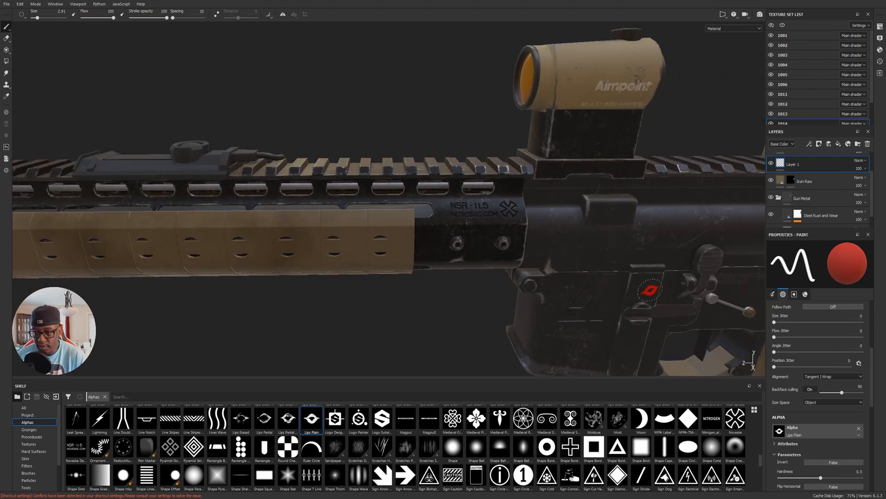
{"action": "middle_click_drag", "start_coordinate": [650, 290], "coordinate": [429, 248], "text": "alt"}
{"action": "left_click_drag", "start_coordinate": [429, 248], "coordinate": [386, 231], "text": "alt"}
{"action": "right_click_drag", "start_coordinate": [385, 230], "coordinate": [503, 238], "text": "alt"}
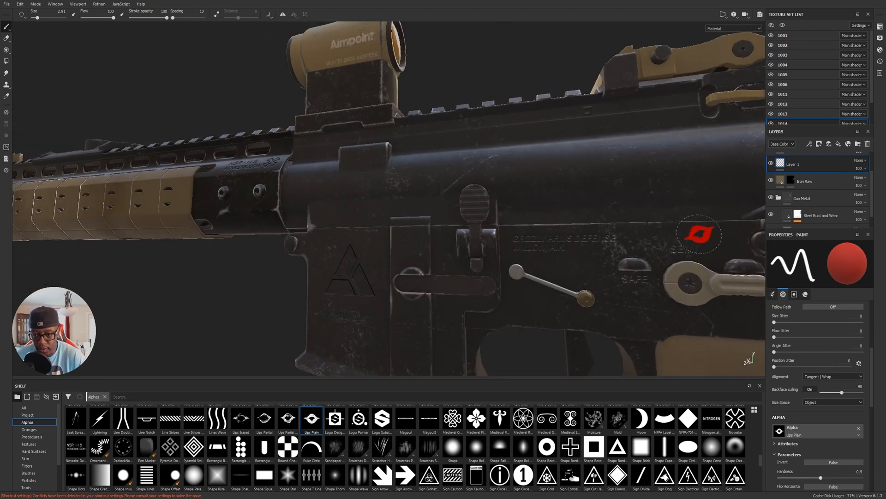
{"action": "mouse_move", "coordinate": [352, 292]}
{"action": "left_mouse_down", "text": "alt"}
{"action": "mouse_move", "coordinate": [235, 138]}
{"action": "mouse_move", "coordinate": [548, 184]}
{"action": "mouse_move", "coordinate": [286, 185]}
{"action": "left_mouse_up", "text": "alt"}
{"action": "middle_click_drag", "start_coordinate": [262, 174], "coordinate": [457, 192], "text": "alt"}
{"action": "left_click_drag", "start_coordinate": [457, 192], "coordinate": [418, 205], "text": "alt"}
{"action": "middle_click_drag", "start_coordinate": [418, 205], "coordinate": [466, 171], "text": "alt"}
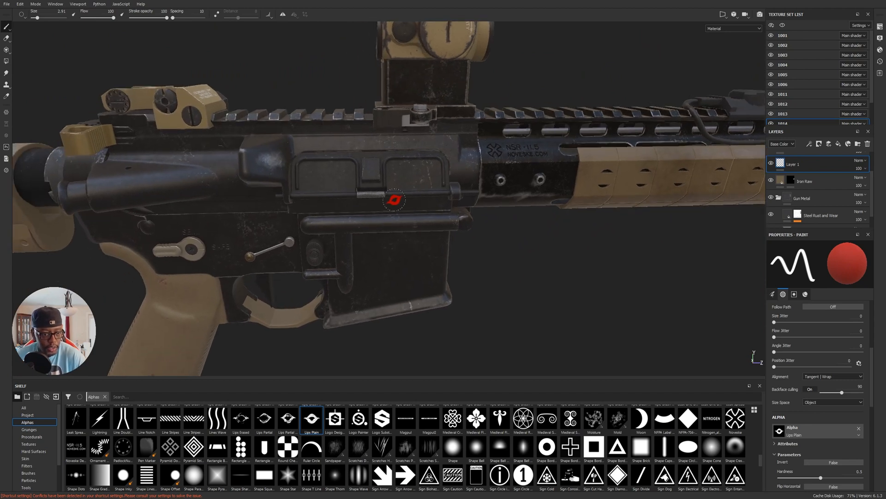
{"action": "right_click_drag", "start_coordinate": [434, 177], "coordinate": [658, 318], "text": "alt"}
{"action": "middle_click_drag", "start_coordinate": [659, 318], "coordinate": [682, 218], "text": "alt"}
{"action": "left_click_drag", "start_coordinate": [683, 218], "coordinate": [623, 206], "text": "alt"}
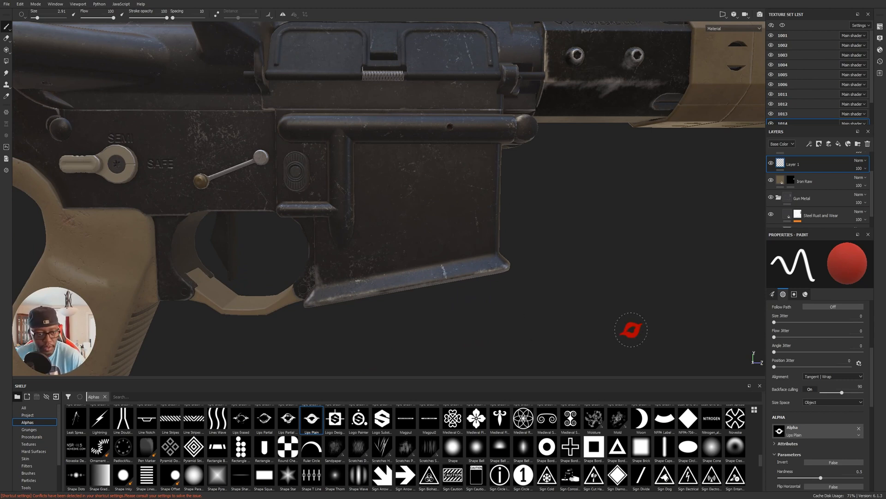
{"action": "mouse_move", "coordinate": [609, 233]}
{"action": "right_mouse_down", "text": "alt"}
{"action": "mouse_move", "coordinate": [531, 190]}
{"action": "mouse_move", "coordinate": [446, 212]}
{"action": "mouse_move", "coordinate": [574, 221]}
{"action": "mouse_move", "coordinate": [519, 174]}
{"action": "right_mouse_up", "text": "alt"}
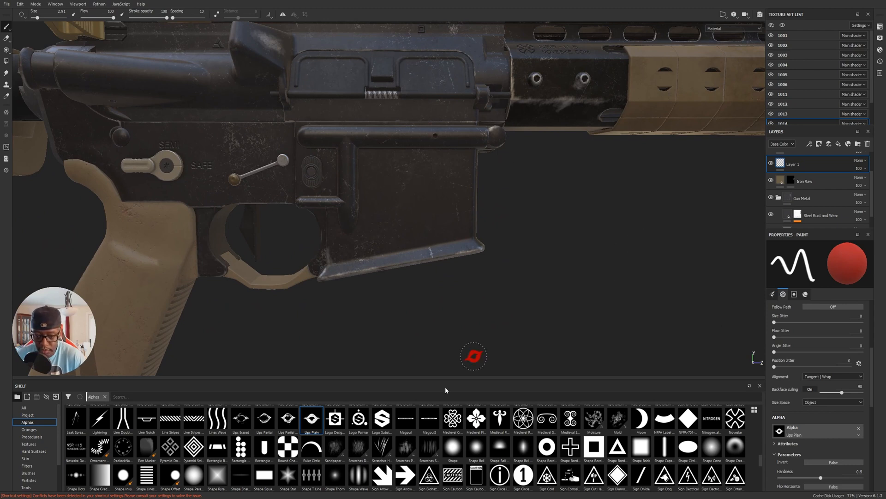
Load the Handprint Paint alpha into the paint brush and set the brush angle to 0.
{"action": "scroll", "coordinate": [333, 440], "scroll_direction": "up", "scroll_amount": 10}
{"action": "scroll", "coordinate": [334, 440], "scroll_direction": "down", "scroll_amount": 5}
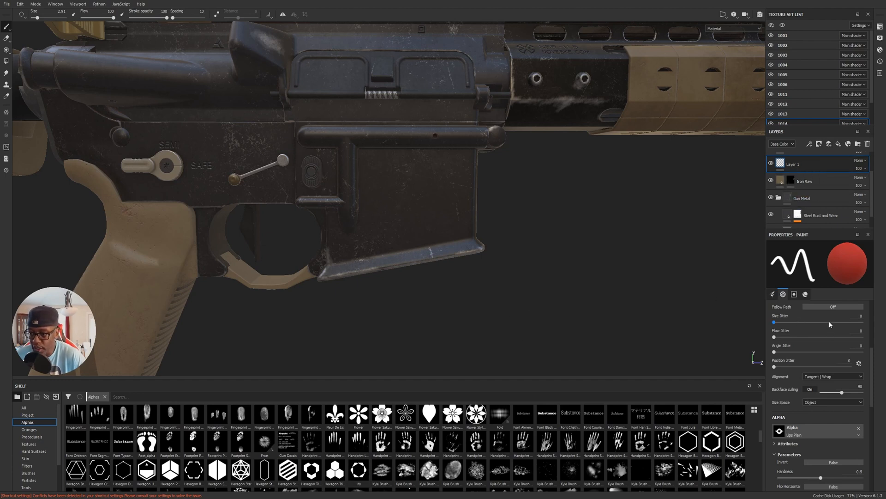
{"action": "left_click", "coordinate": [806, 295]}
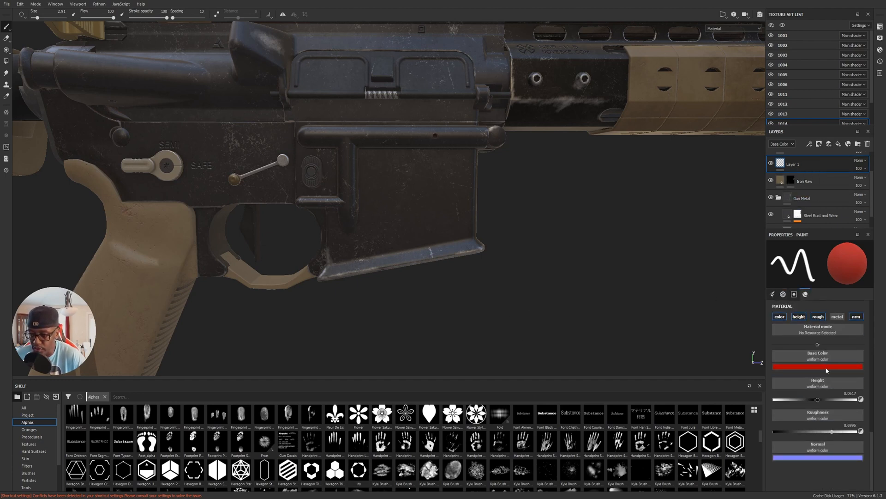
{"action": "left_click", "coordinate": [381, 444]}
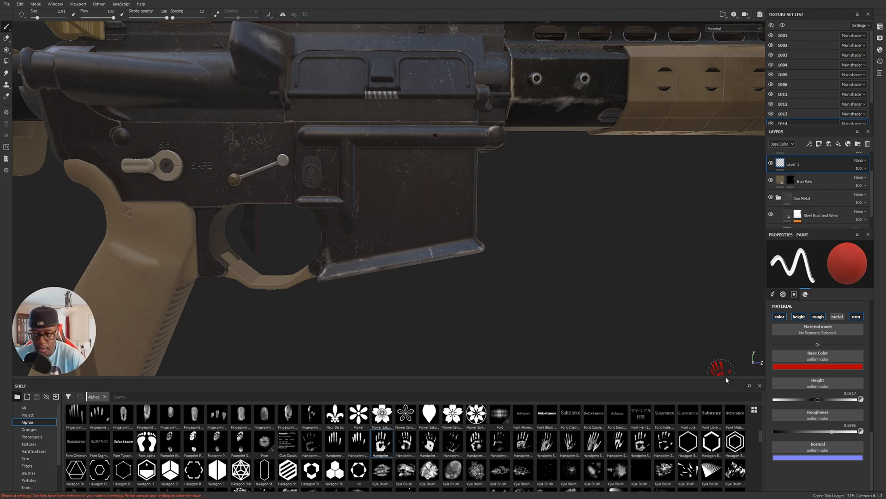
{"action": "scroll", "coordinate": [816, 352], "scroll_direction": "up", "scroll_amount": 5}
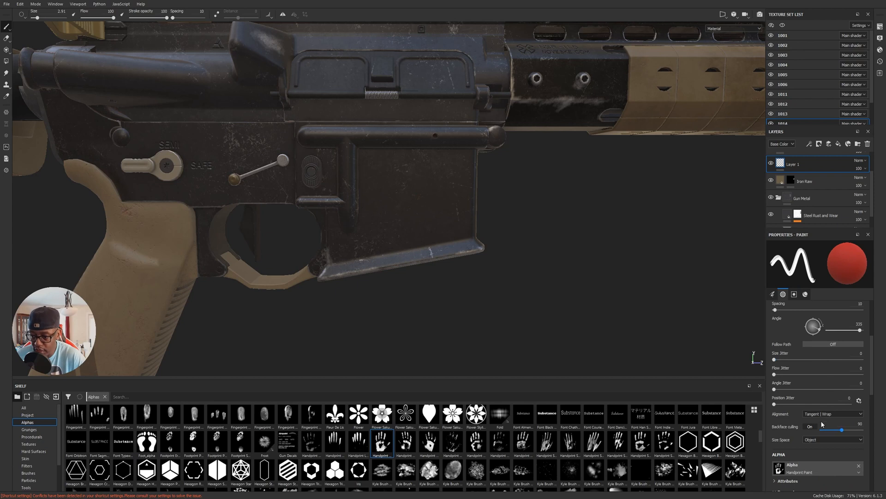
{"action": "left_click_drag", "start_coordinate": [859, 331], "coordinate": [794, 329]}
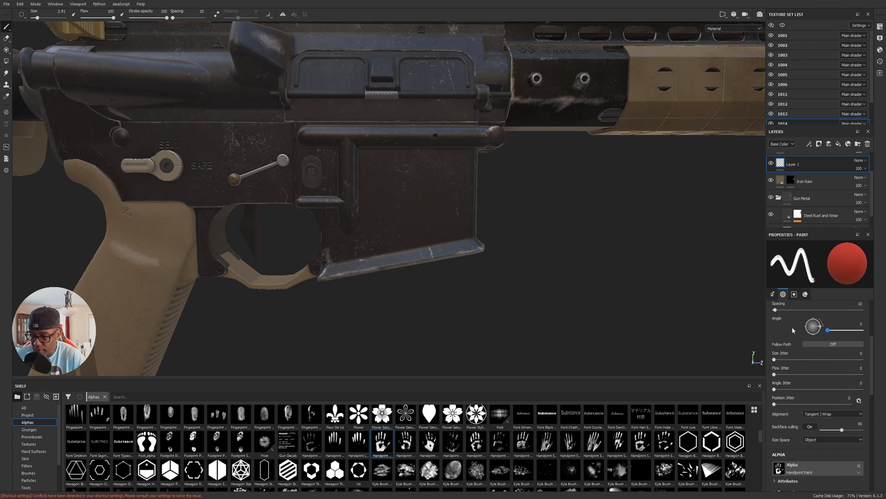
Enlarge the brush to a size of about 7 and stamp a red handprint on the side of the magazine well.
{"action": "right_click_drag", "start_coordinate": [383, 194], "coordinate": [448, 218], "text": "alt"}
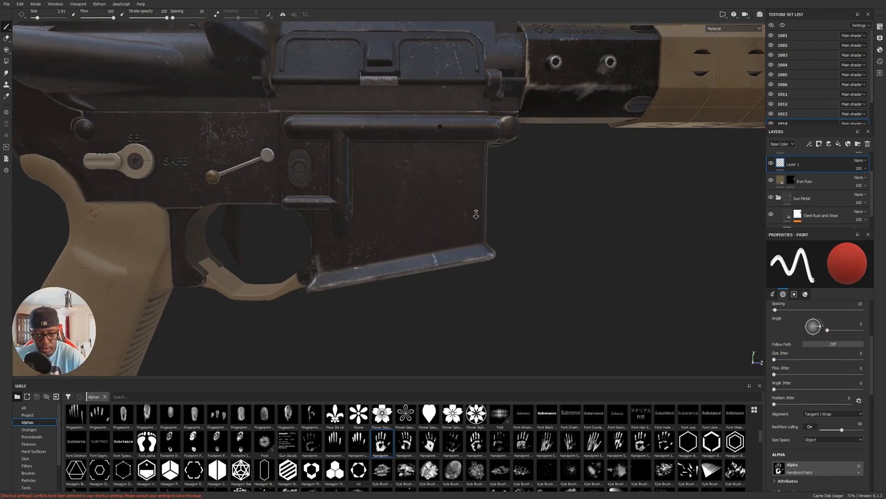
{"action": "middle_click_drag", "start_coordinate": [448, 218], "coordinate": [461, 226], "text": "alt"}
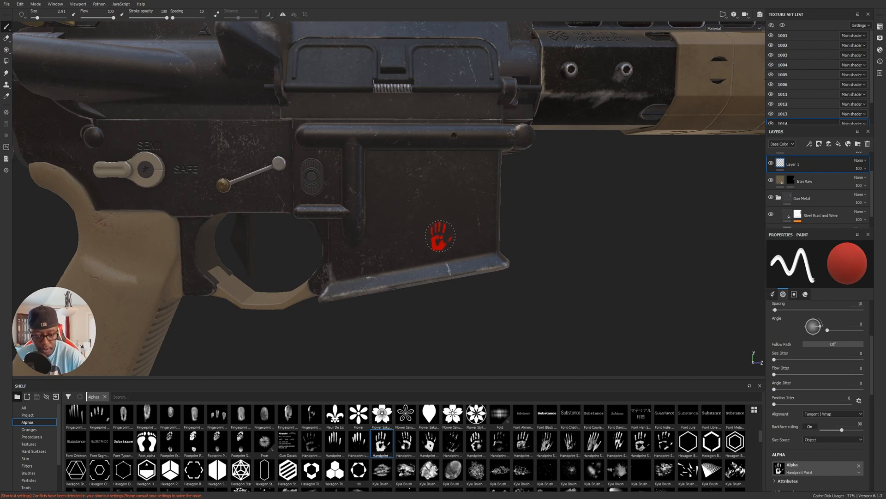
{"action": "right_click", "coordinate": [437, 205]}
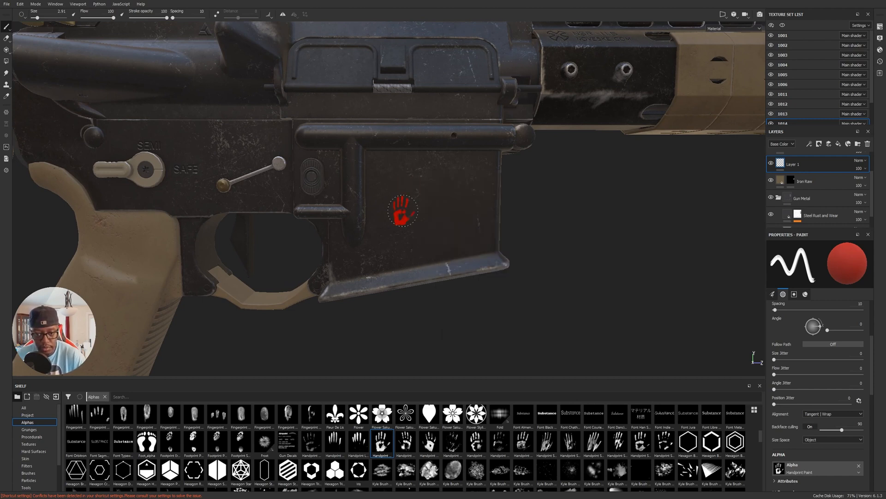
{"action": "right_click_drag", "start_coordinate": [425, 217], "coordinate": [461, 217], "text": "ctrl"}
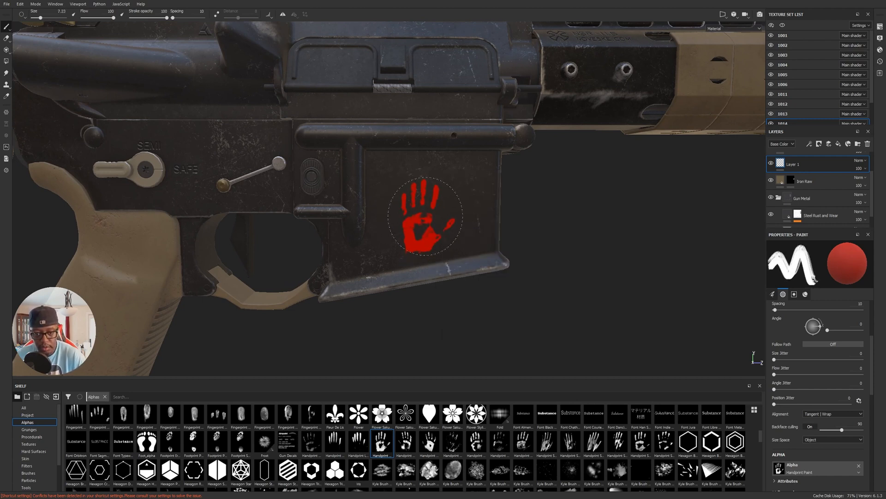
{"action": "left_click", "coordinate": [429, 206]}
Review the brush's material channels and examine the surface relief of the painted handprint up close.
{"action": "left_click_drag", "start_coordinate": [471, 278], "coordinate": [531, 287], "text": "alt"}
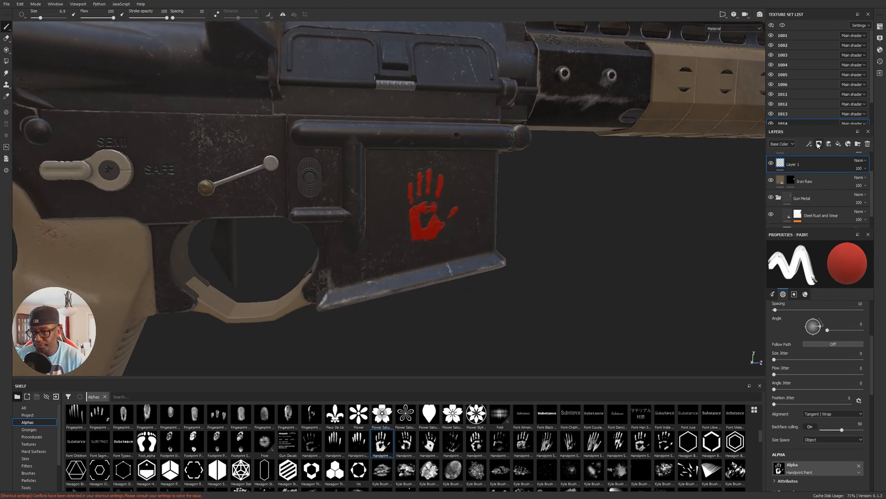
{"action": "left_click", "coordinate": [806, 294]}
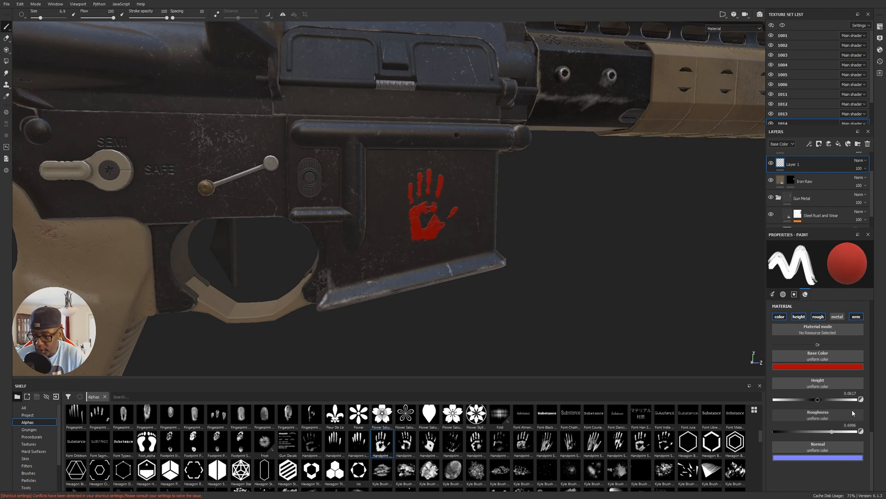
{"action": "left_click", "coordinate": [429, 291]}
{"action": "scroll", "coordinate": [430, 292], "scroll_direction": "up", "scroll_amount": 3}
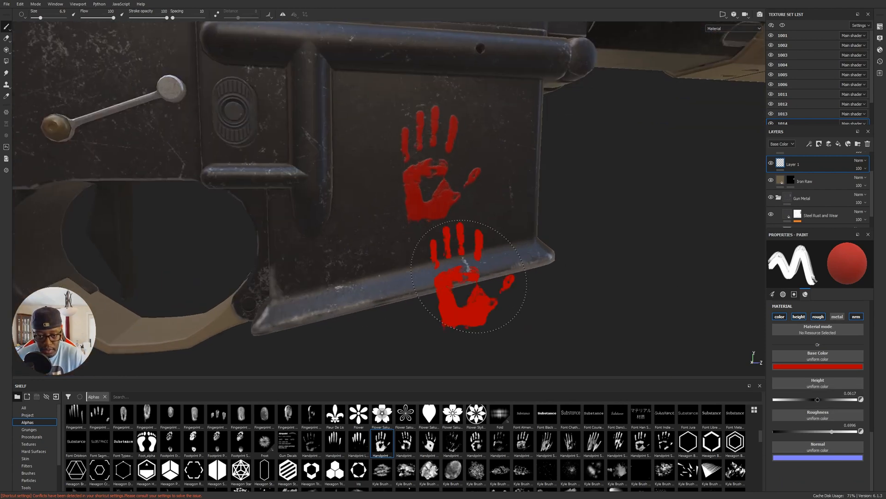
{"action": "left_click_drag", "start_coordinate": [469, 276], "coordinate": [409, 266], "text": "alt"}
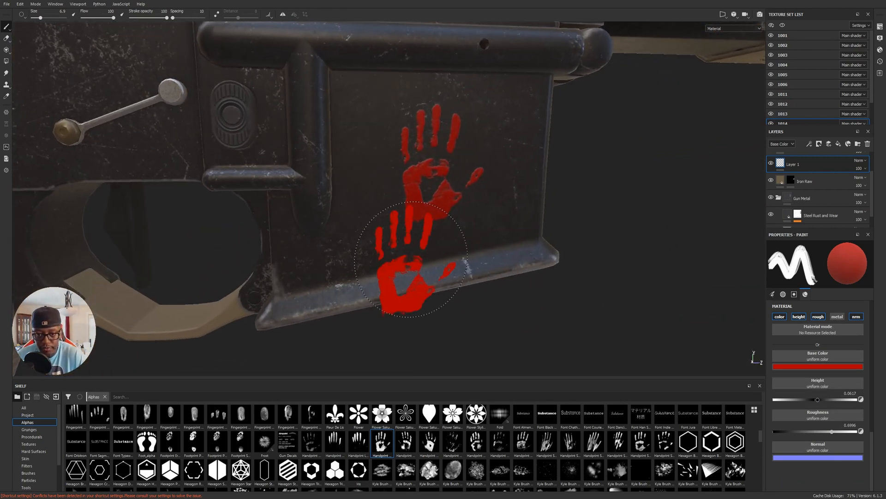
{"action": "right_click_drag", "start_coordinate": [549, 242], "coordinate": [440, 194], "text": "alt"}
{"action": "mouse_move", "coordinate": [441, 194]}
{"action": "left_mouse_down", "text": "alt"}
{"action": "mouse_move", "coordinate": [444, 252]}
{"action": "mouse_move", "coordinate": [447, 225]}
{"action": "mouse_move", "coordinate": [463, 203]}
{"action": "left_mouse_up", "text": "alt"}
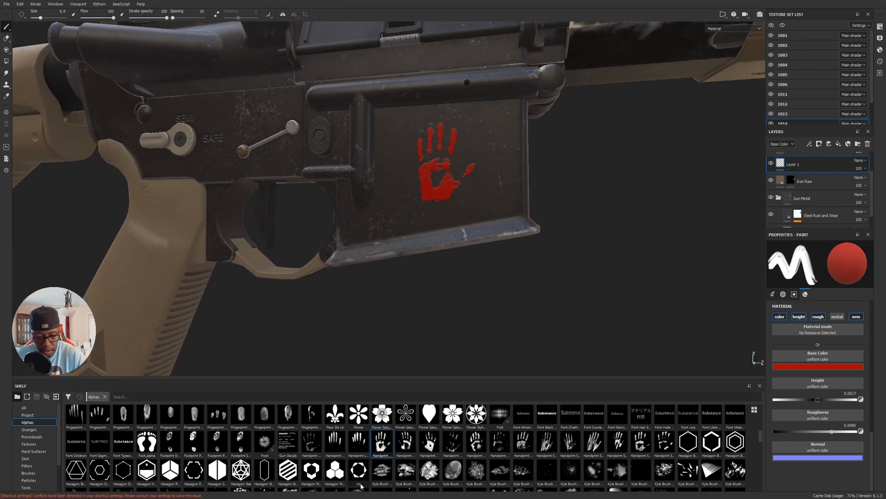
Choose the Drop Long alpha and stamp a long red drip running down from the heel of the palm print.
{"action": "scroll", "coordinate": [505, 454], "scroll_direction": "down", "scroll_amount": 3}
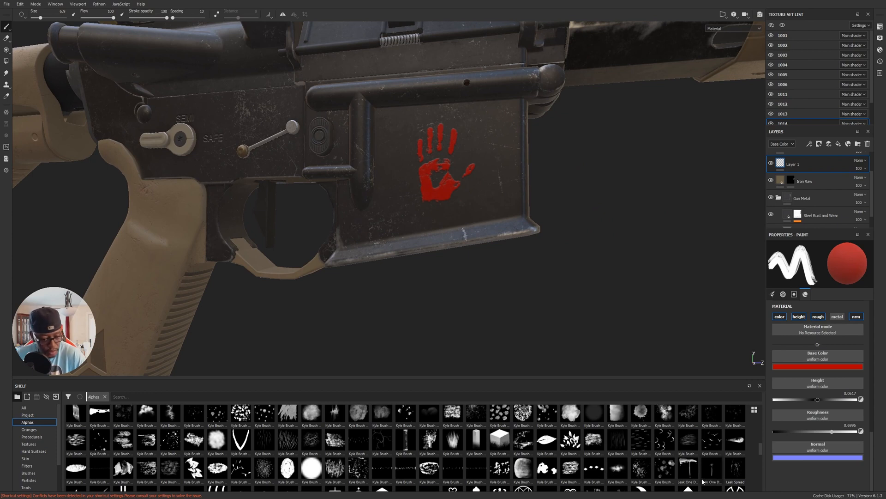
{"action": "scroll", "coordinate": [495, 480], "scroll_direction": "up", "scroll_amount": 3}
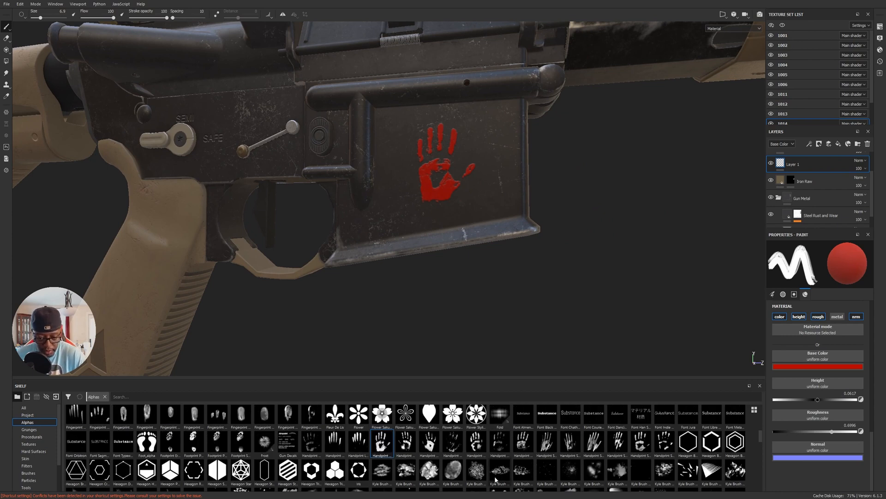
{"action": "scroll", "coordinate": [536, 462], "scroll_direction": "up", "scroll_amount": 2}
{"action": "left_click", "coordinate": [378, 471]}
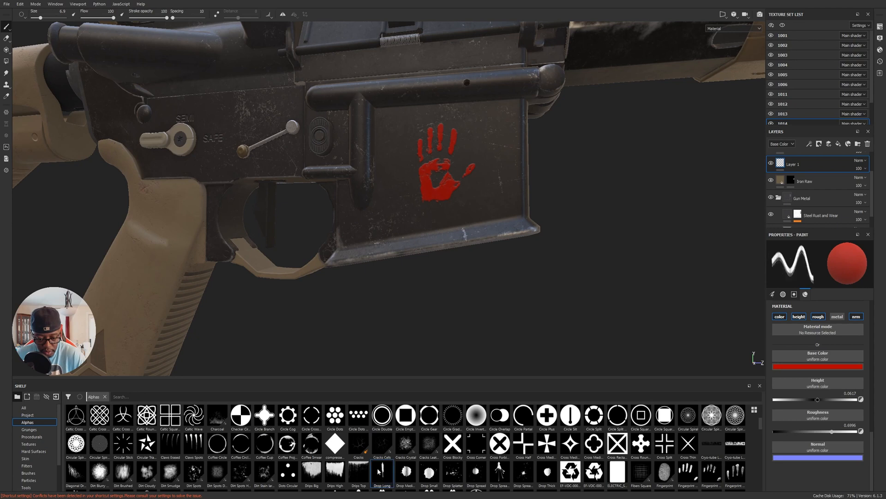
{"action": "right_click_drag", "start_coordinate": [389, 140], "coordinate": [617, 215], "text": "alt"}
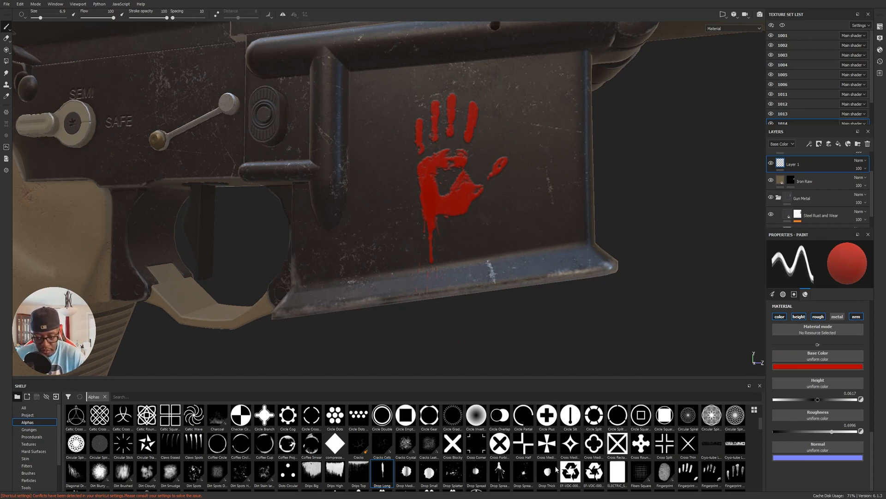
Stamp thin drips below the thumb and the middle of the palm using two Leak One alphas at brush size 2.99.
{"action": "scroll", "coordinate": [590, 461], "scroll_direction": "down", "scroll_amount": 3}
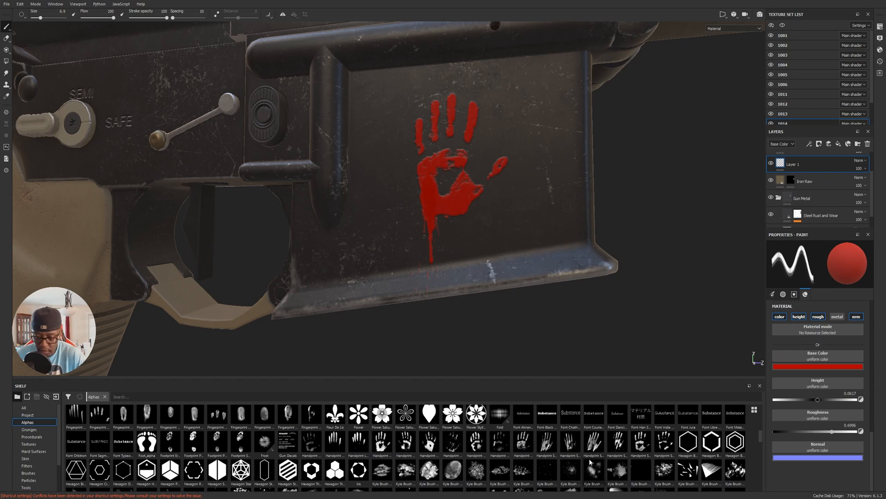
{"action": "scroll", "coordinate": [589, 459], "scroll_direction": "down", "scroll_amount": 3}
{"action": "left_click", "coordinate": [712, 480]}
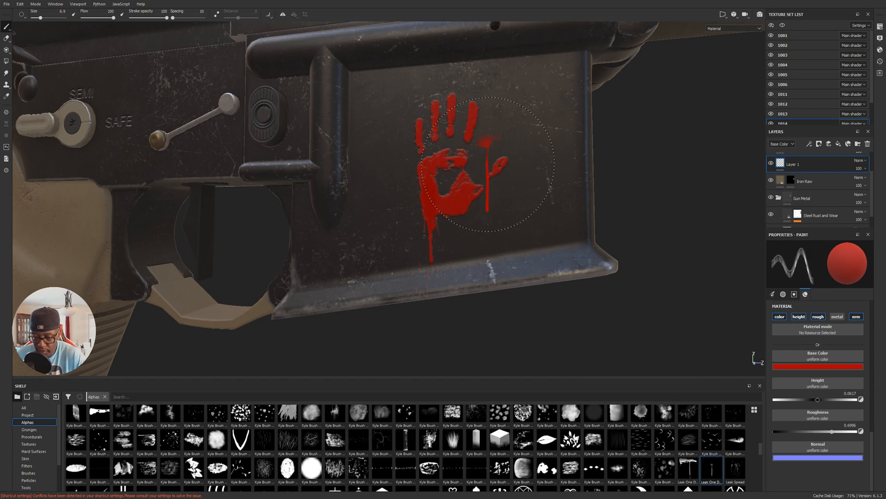
{"action": "right_click_drag", "start_coordinate": [503, 194], "coordinate": [496, 184], "text": "ctrl"}
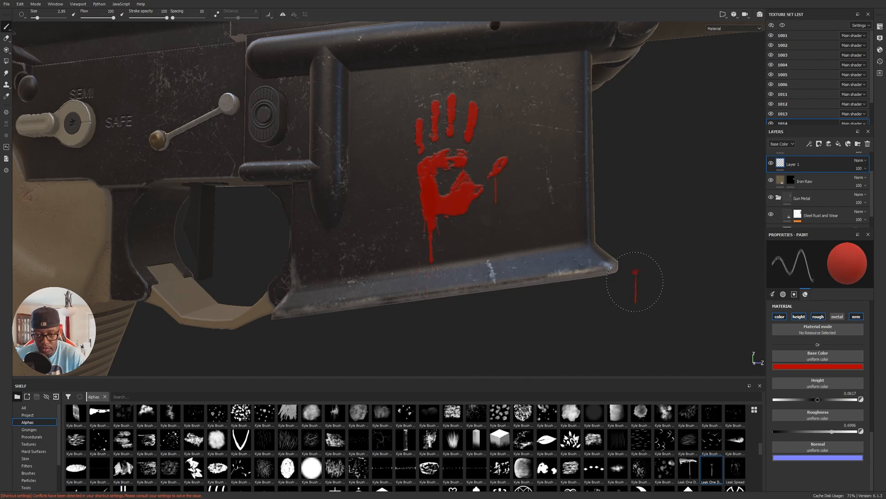
{"action": "left_click", "coordinate": [688, 469]}
{"action": "left_click", "coordinate": [459, 217]}
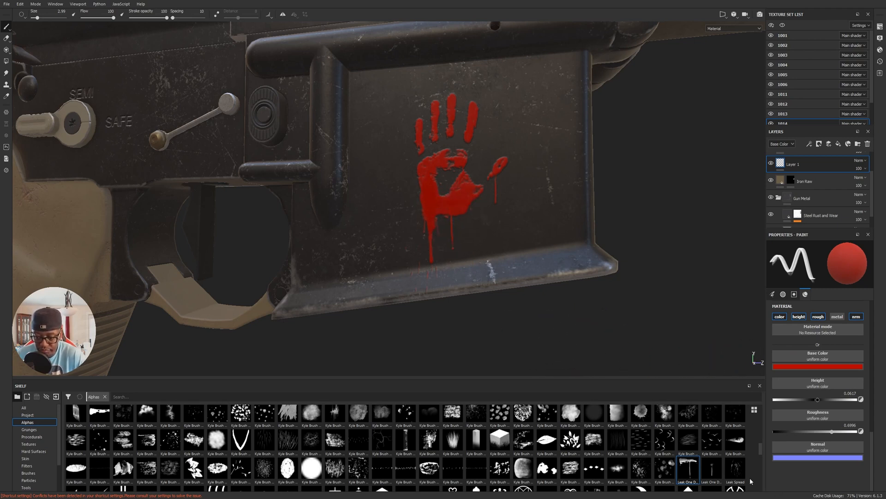
Add another thin drip beneath the palm print with the Leak Spread alpha and the flow set to 92.
{"action": "scroll", "coordinate": [690, 467], "scroll_direction": "down", "scroll_amount": 3}
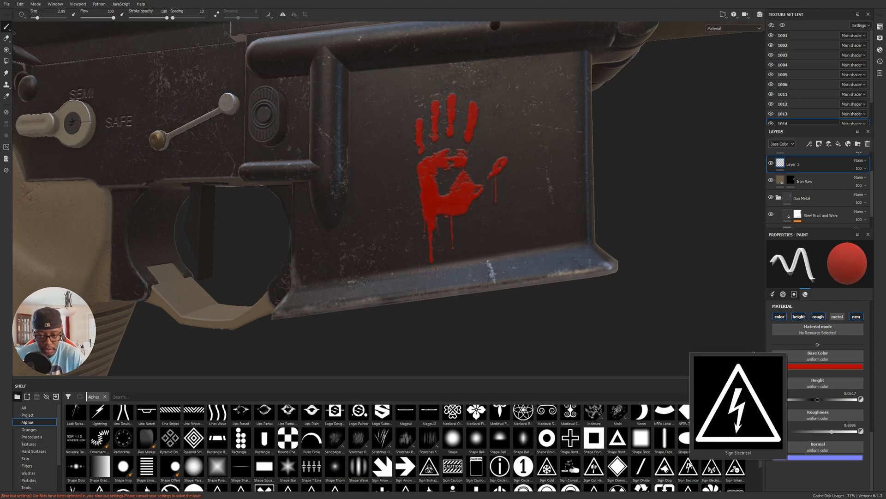
{"action": "mouse_move", "coordinate": [543, 248]}
{"action": "left_mouse_down", "text": "alt"}
{"action": "mouse_move", "coordinate": [630, 218]}
{"action": "mouse_move", "coordinate": [603, 242]}
{"action": "mouse_move", "coordinate": [536, 259]}
{"action": "left_mouse_up", "text": "alt"}
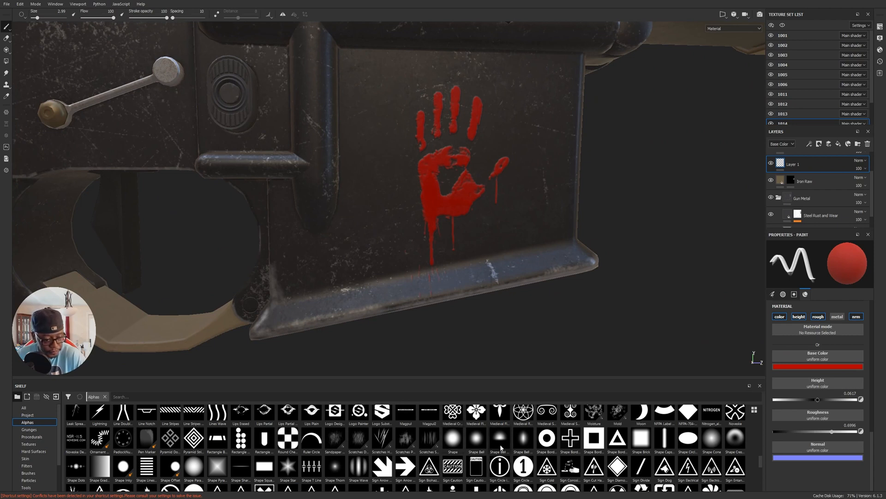
{"action": "left_click", "coordinate": [77, 417]}
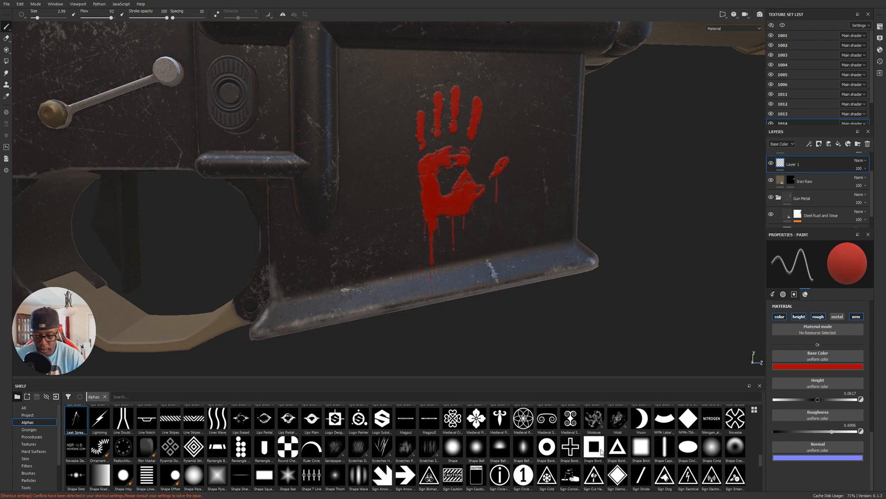
Try stamping Kyle Brush Presets alpha 99 beside the handprint, then undo the stamp.
{"action": "scroll", "coordinate": [600, 454], "scroll_direction": "down", "scroll_amount": 10}
{"action": "scroll", "coordinate": [598, 453], "scroll_direction": "up", "scroll_amount": 2}
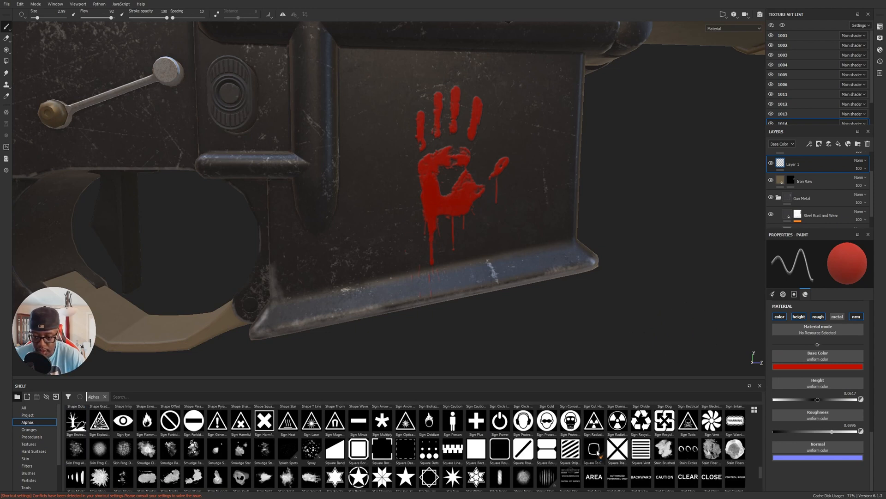
{"action": "scroll", "coordinate": [598, 451], "scroll_direction": "up", "scroll_amount": 10}
{"action": "mouse_move", "coordinate": [597, 452]}
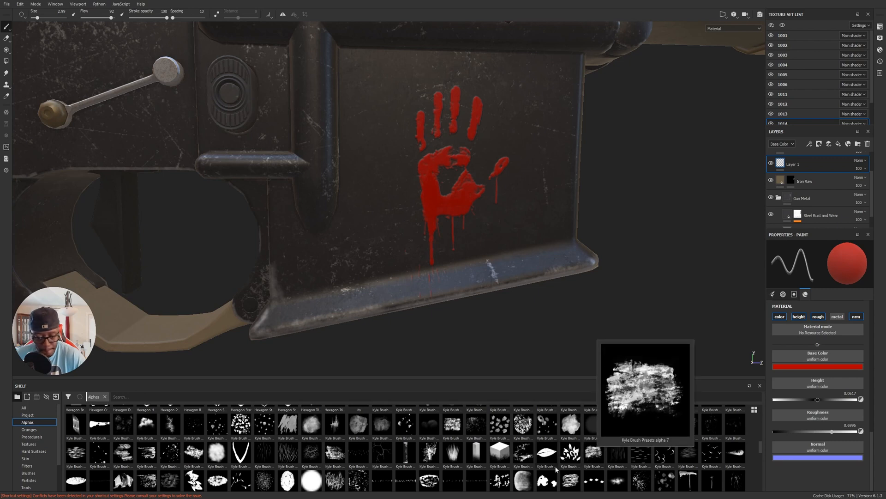
{"action": "mouse_move", "coordinate": [545, 431]}
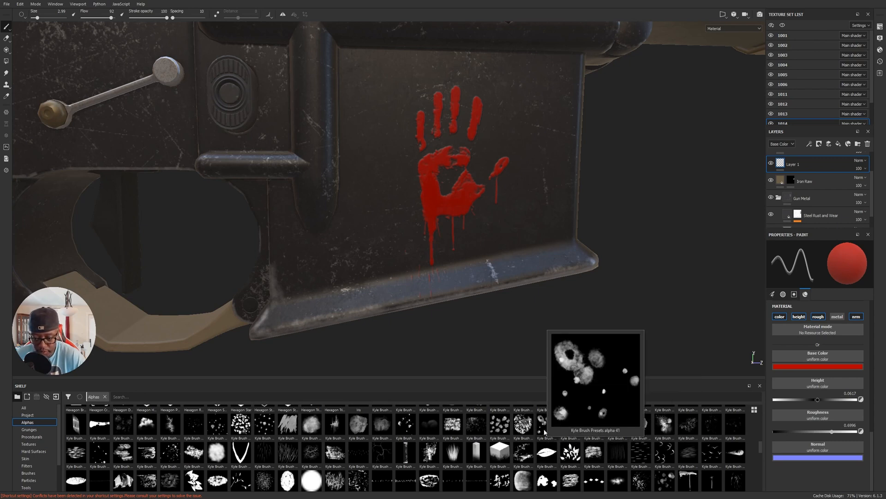
{"action": "left_click", "coordinate": [667, 483]}
{"action": "left_click", "coordinate": [398, 180]}
{"action": "key", "text": "ctrl+z"}
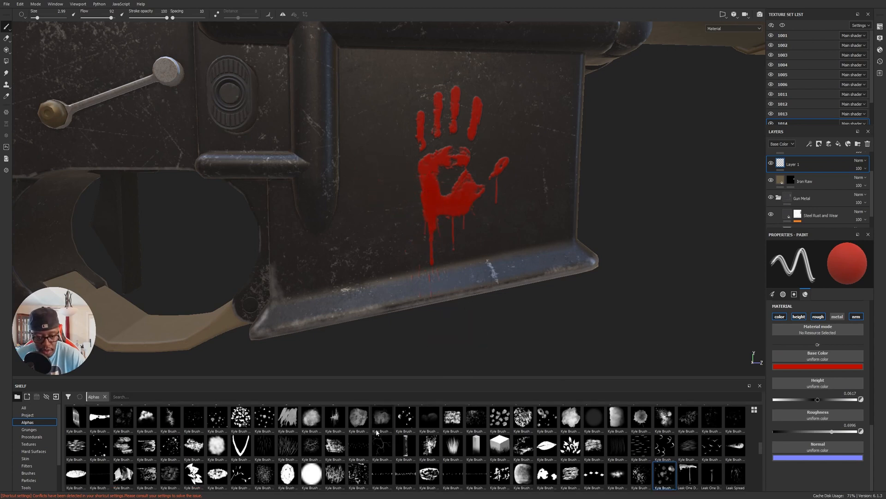
Stamp small red spatter dots beside the heel of the palm print using a speckled Kyle Brush alpha.
{"action": "left_click", "coordinate": [171, 446]}
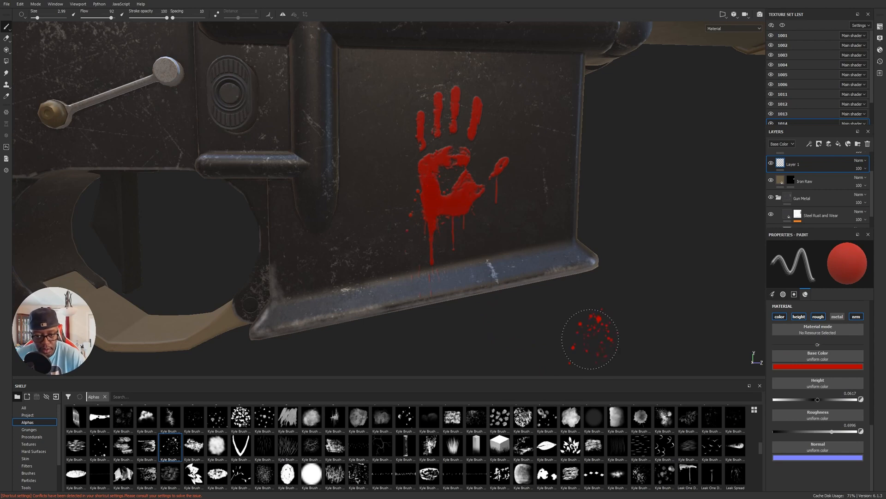
{"action": "right_click_drag", "start_coordinate": [648, 290], "coordinate": [605, 287], "text": "alt"}
{"action": "left_click_drag", "start_coordinate": [605, 286], "coordinate": [580, 278], "text": "alt"}
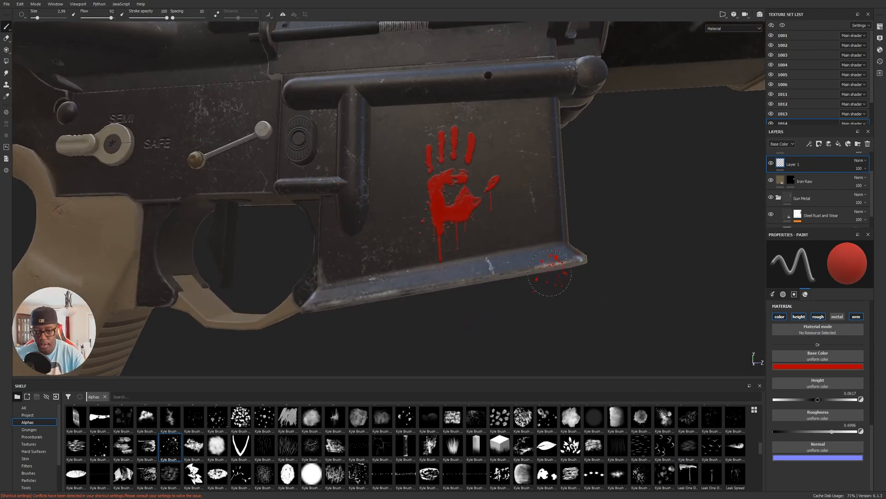
{"action": "right_click_drag", "start_coordinate": [594, 269], "coordinate": [554, 251], "text": "alt"}
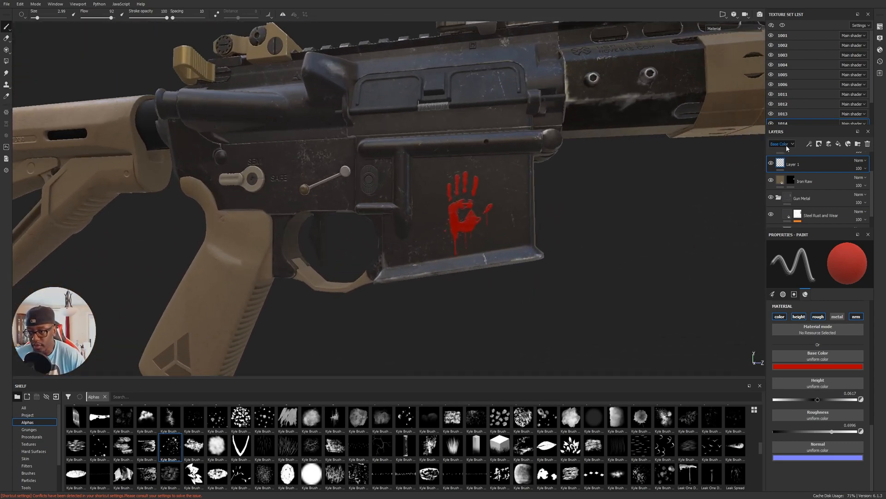
Add a white mask to Layer 1 and bring up the smart masks collection.
{"action": "left_click", "coordinate": [819, 143]}
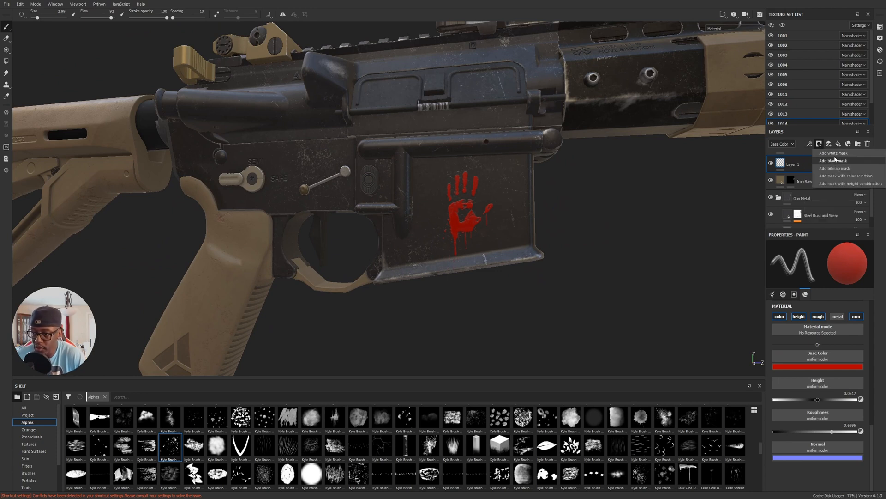
{"action": "left_click", "coordinate": [823, 154]}
{"action": "scroll", "coordinate": [36, 471], "scroll_direction": "down", "scroll_amount": 2}
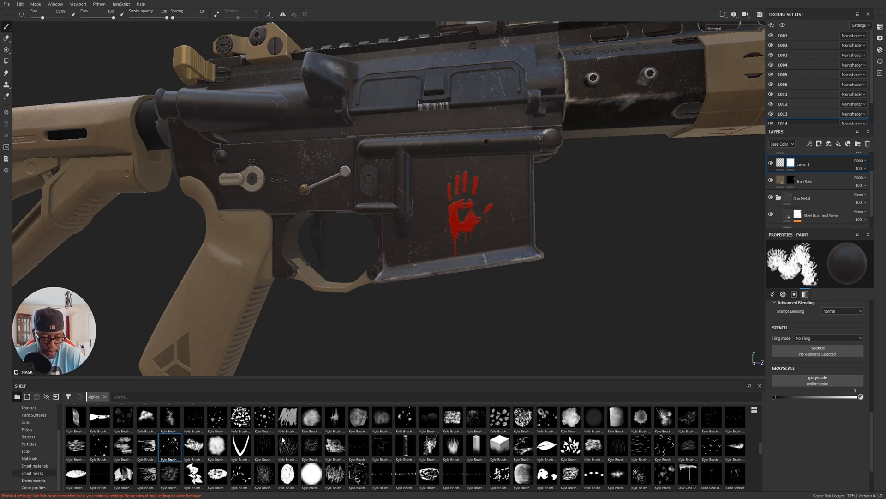
{"action": "left_click", "coordinate": [32, 473]}
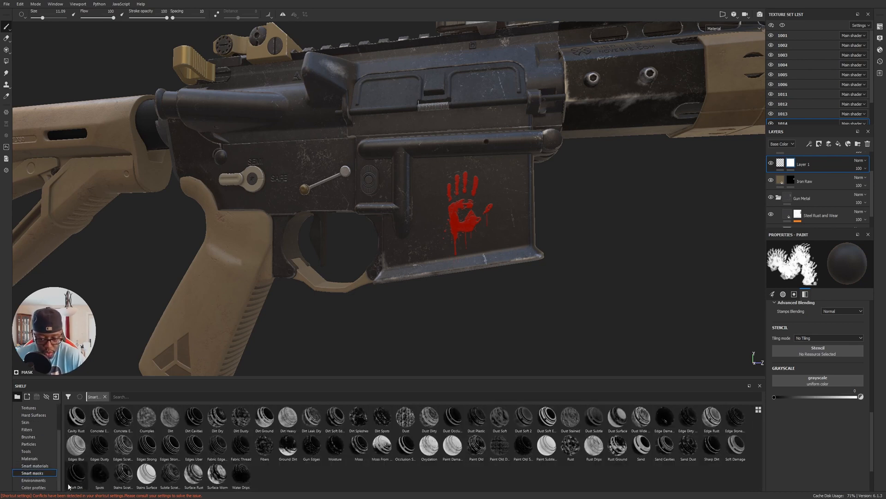
Try the Surface Worn and Surface Rust smart masks on Layer 1.
{"action": "left_click_drag", "start_coordinate": [217, 473], "coordinate": [812, 163]}
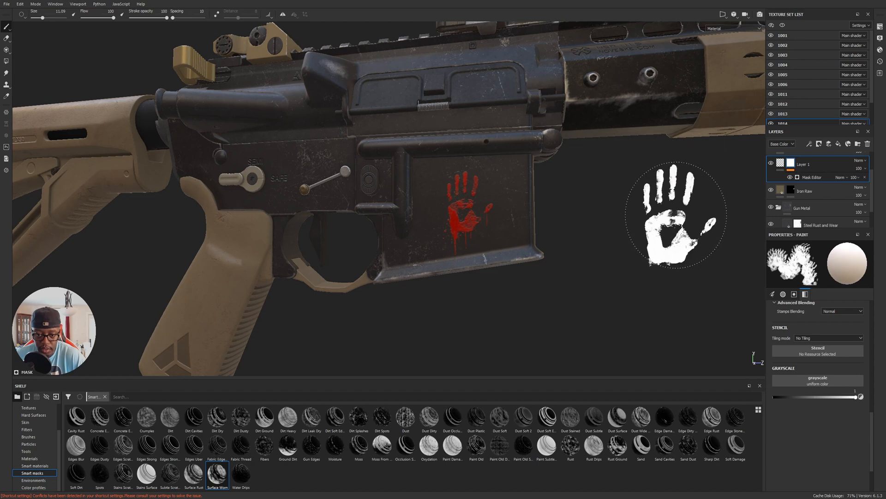
{"action": "scroll", "coordinate": [464, 210], "scroll_direction": "up", "scroll_amount": 5}
{"action": "key", "text": "ctrl+z"}
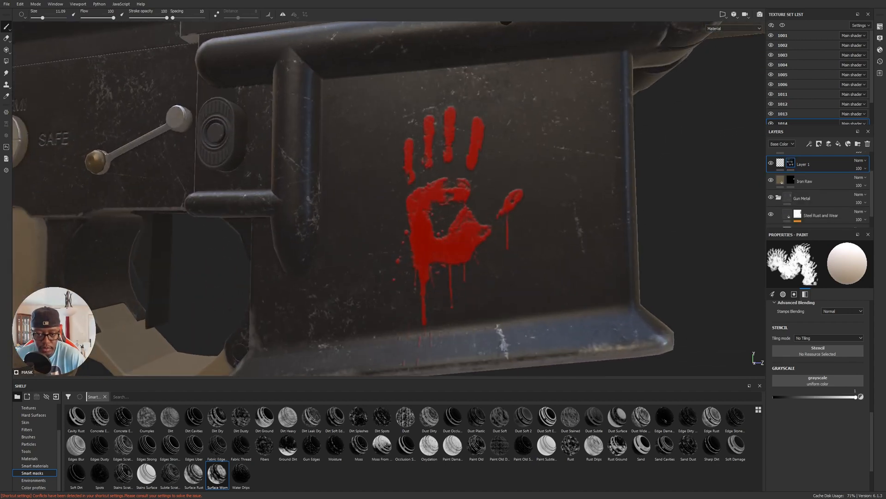
{"action": "left_click_drag", "start_coordinate": [194, 475], "coordinate": [793, 167]}
{"action": "mouse_move", "coordinate": [793, 168]}
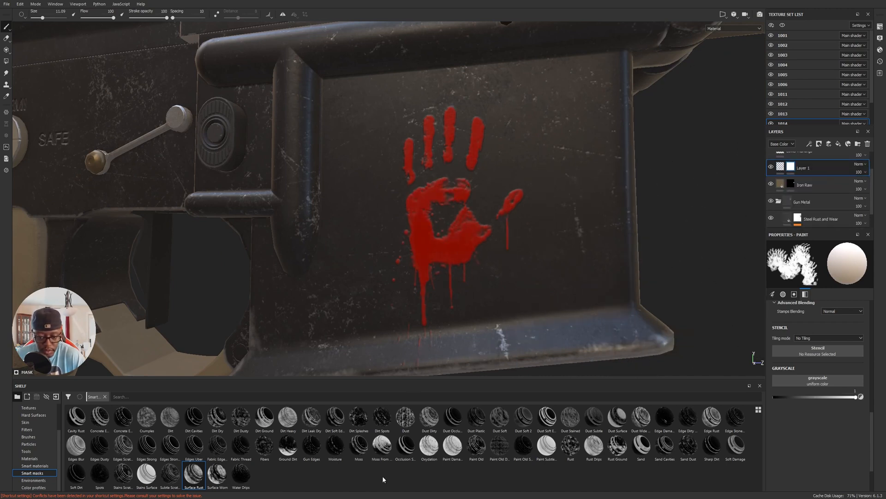
Apply the Stains Scratched smart mask to Layer 1 and set its generator's Global Invert to True.
{"action": "left_click_drag", "start_coordinate": [122, 474], "coordinate": [791, 170]}
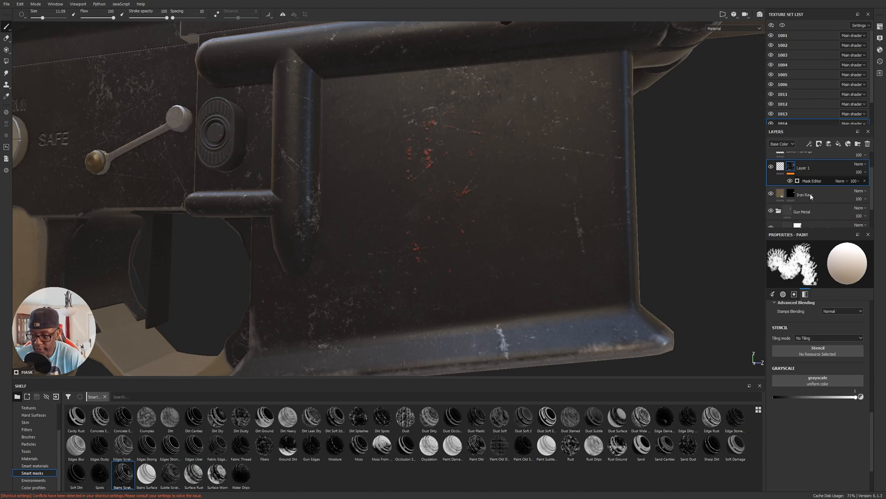
{"action": "left_click", "coordinate": [812, 181]}
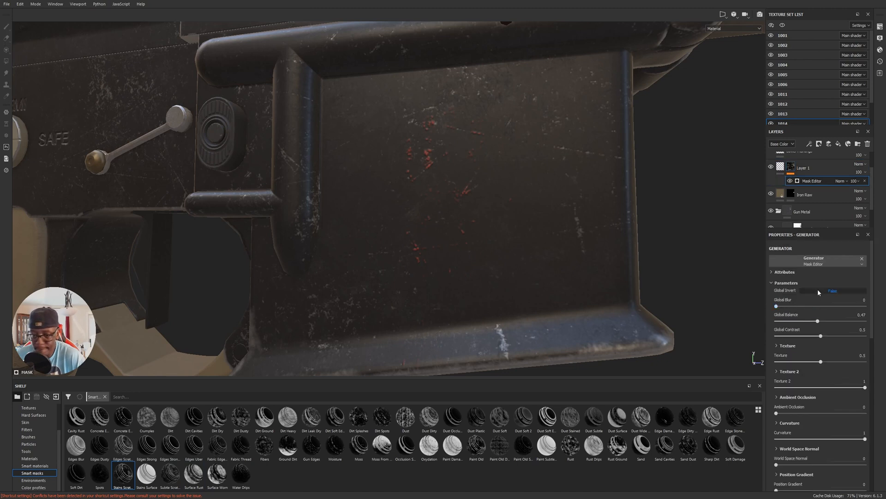
{"action": "left_click", "coordinate": [817, 291]}
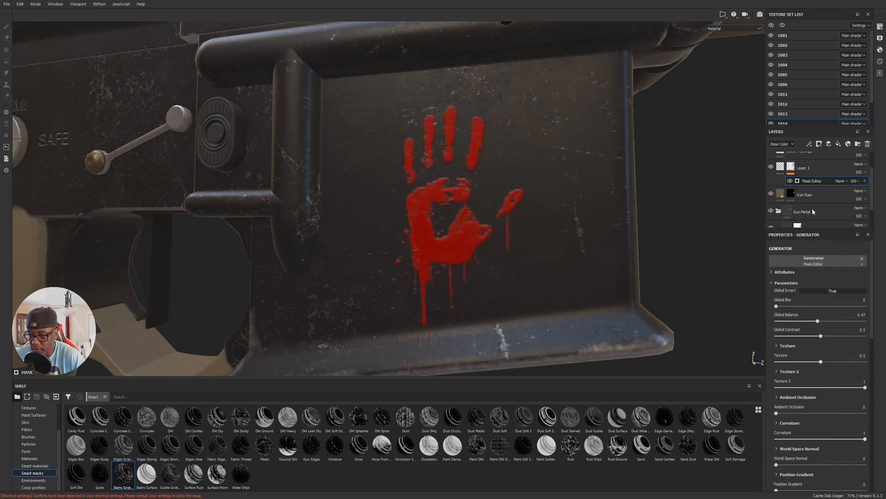
Set the mask generator's Texture to 0.68 and Global Balance to 0.75 to scratch away parts of the handprint.
{"action": "left_click_drag", "start_coordinate": [864, 360], "coordinate": [818, 392]}
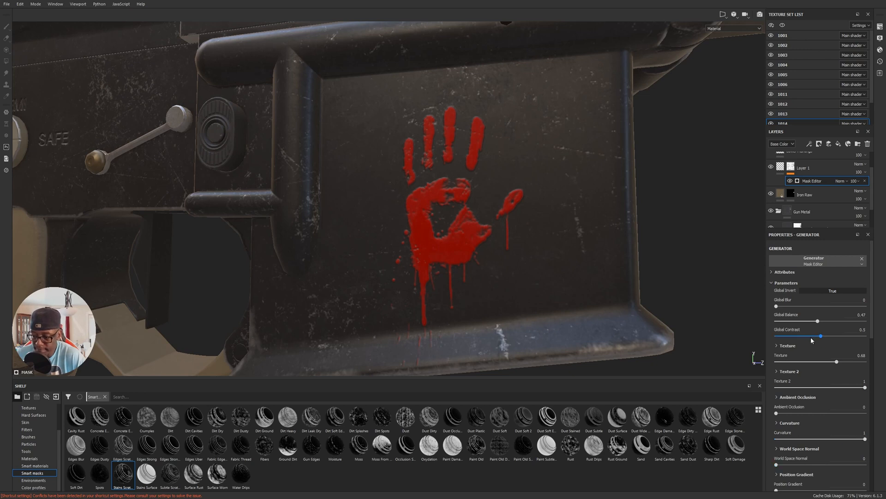
{"action": "left_click_drag", "start_coordinate": [817, 321], "coordinate": [845, 322]}
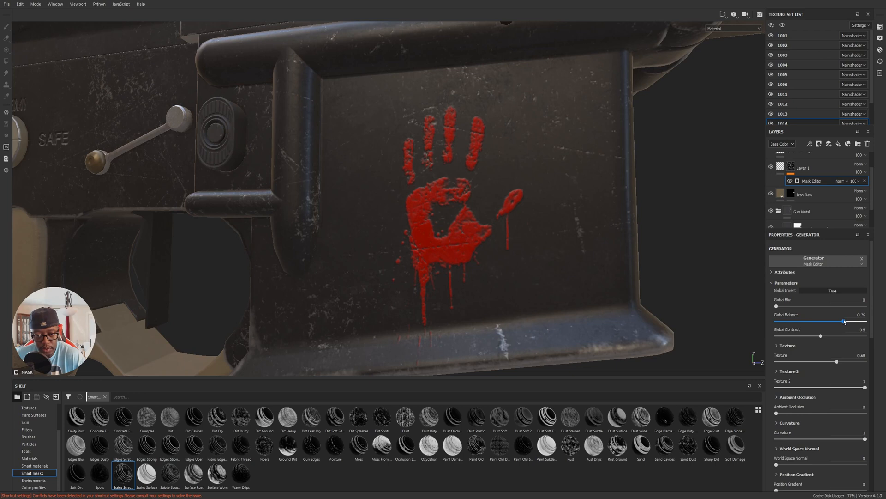
{"action": "left_click_drag", "start_coordinate": [571, 318], "coordinate": [577, 296], "text": "alt"}
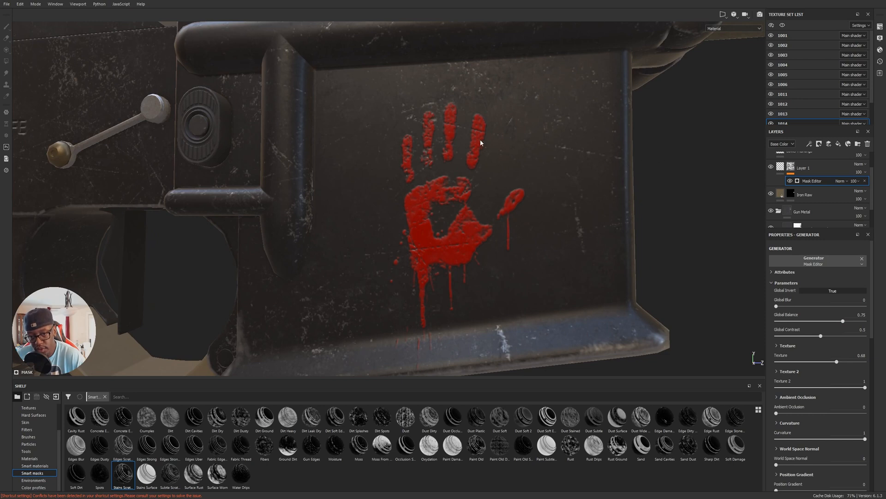
{"action": "right_click_drag", "start_coordinate": [463, 189], "coordinate": [552, 259], "text": "alt"}
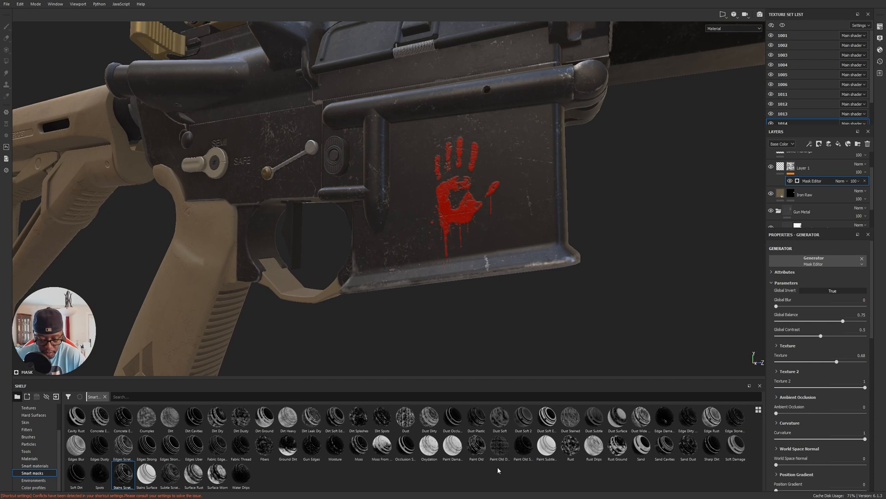
Add the Paint Old smart mask to Layer 1, blend it with Multiply, and set its Global Balance to 0.65.
{"action": "mouse_move", "coordinate": [478, 447]}
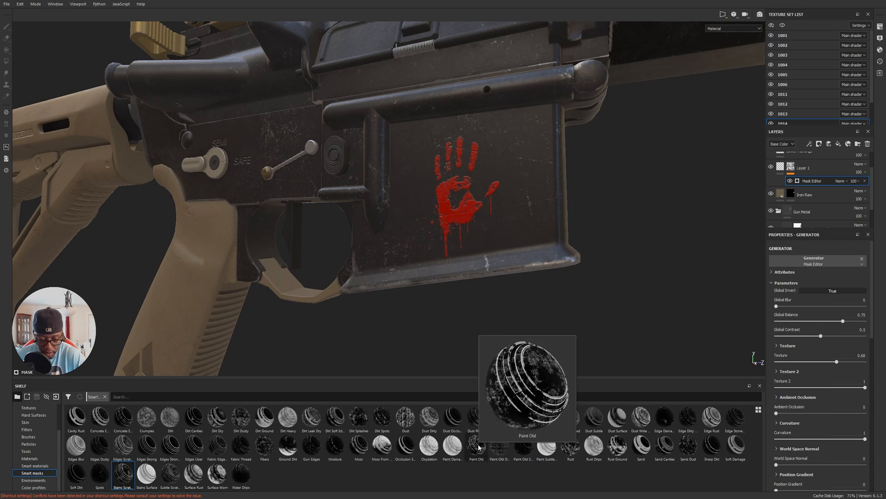
{"action": "mouse_move", "coordinate": [471, 461]}
{"action": "left_mouse_down"}
{"action": "mouse_move", "coordinate": [512, 459]}
{"action": "mouse_move", "coordinate": [815, 176]}
{"action": "mouse_move", "coordinate": [823, 190]}
{"action": "left_mouse_up"}
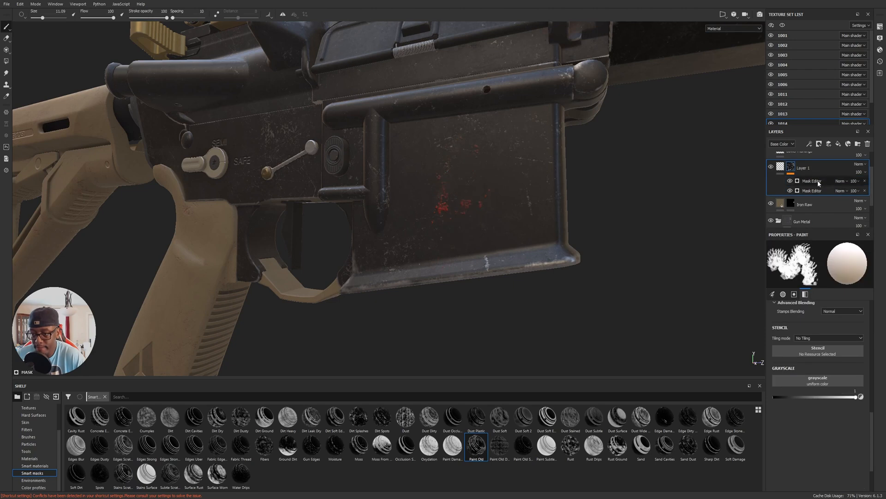
{"action": "left_click", "coordinate": [840, 181]}
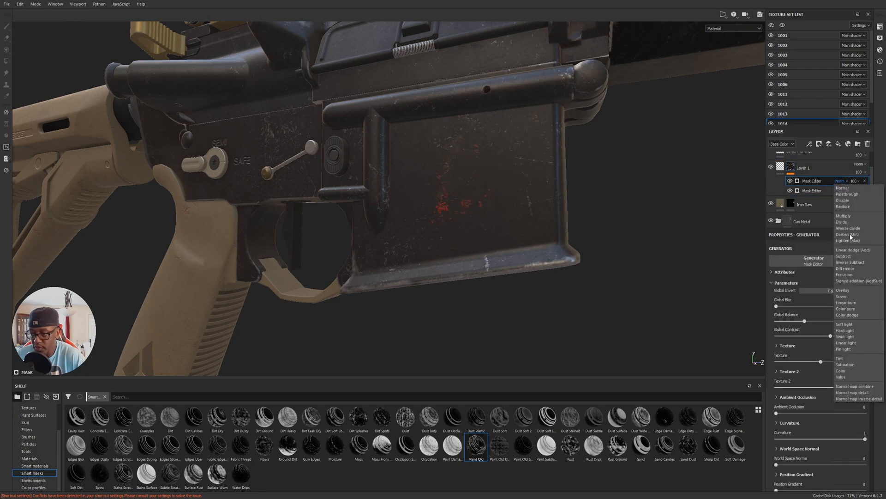
{"action": "left_click", "coordinate": [844, 215]}
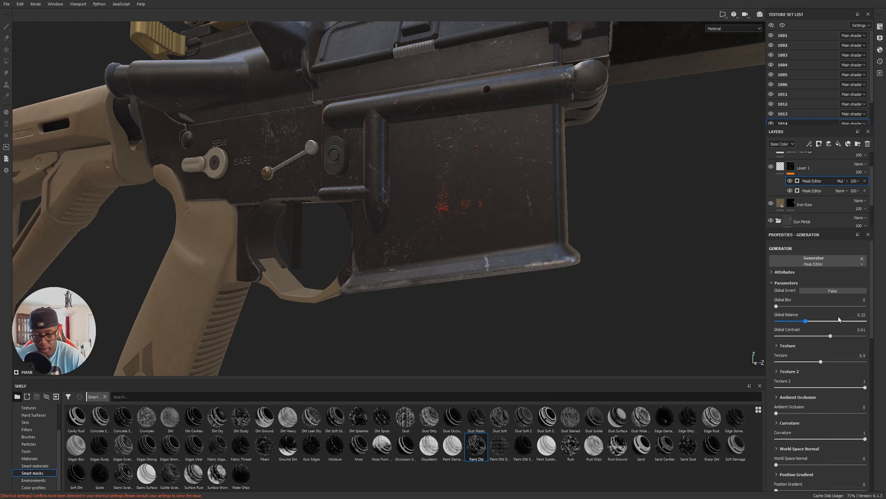
{"action": "left_click", "coordinate": [817, 321]}
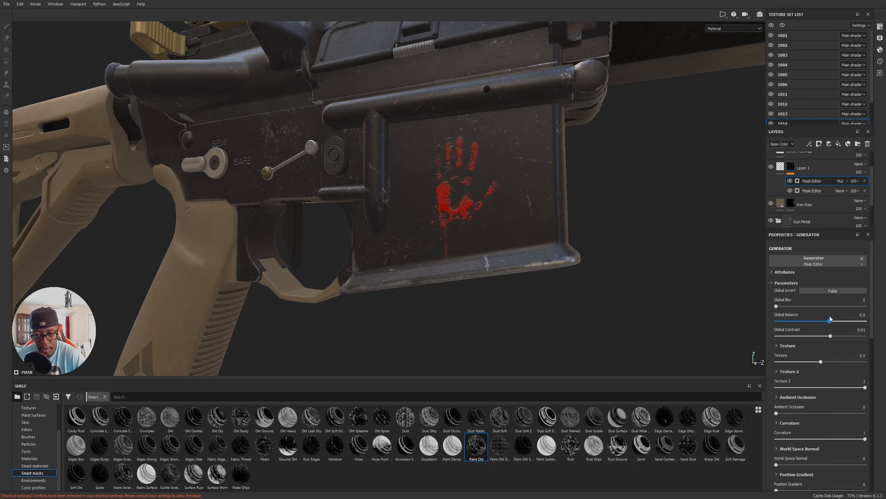
{"action": "left_click_drag", "start_coordinate": [380, 203], "coordinate": [397, 210], "text": "alt"}
{"action": "right_click_drag", "start_coordinate": [397, 210], "coordinate": [571, 226], "text": "alt"}
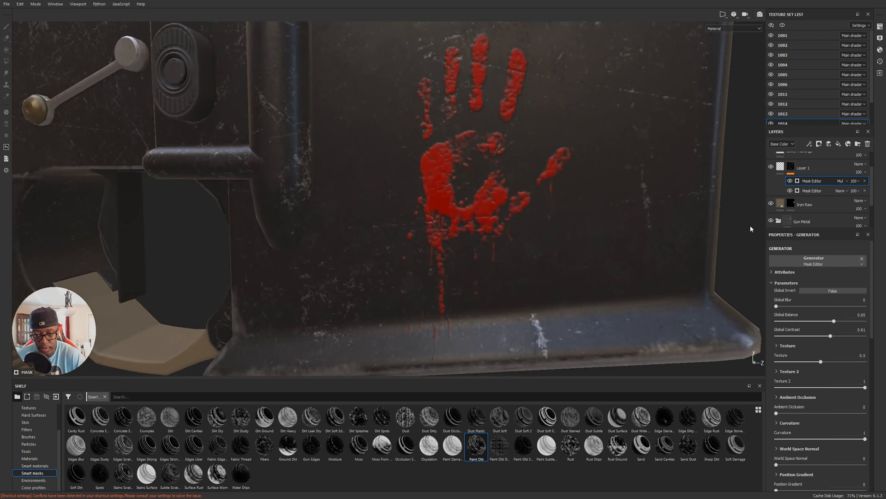
Compare the handprint with and without the Paint Old mask generator by toggling its visibility.
{"action": "left_click", "coordinate": [790, 180]}
{"action": "left_click", "coordinate": [790, 181]}
{"action": "left_click", "coordinate": [790, 181]}
{"action": "left_click", "coordinate": [789, 181]}
{"action": "left_click", "coordinate": [790, 181]}
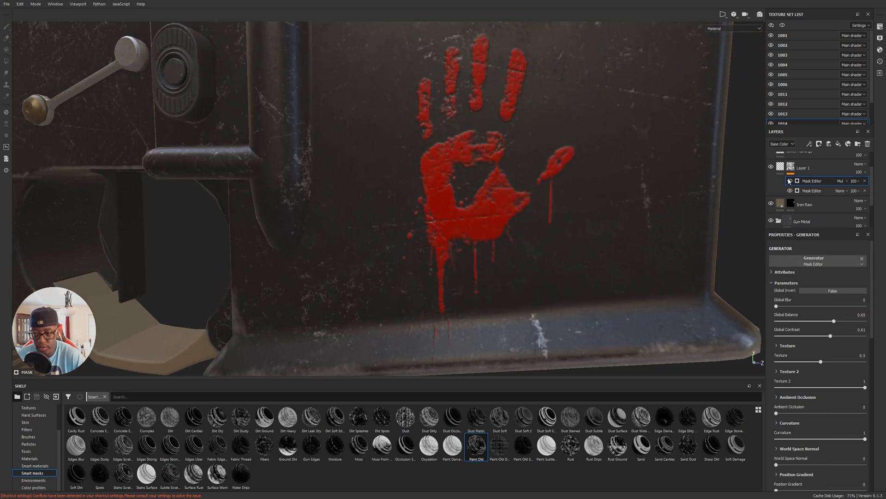
{"action": "left_click", "coordinate": [790, 181]}
Set the Paint Old mask generator's Global Balance to 0.86 to restore more of the handprint.
{"action": "left_click_drag", "start_coordinate": [835, 321], "coordinate": [848, 320]}
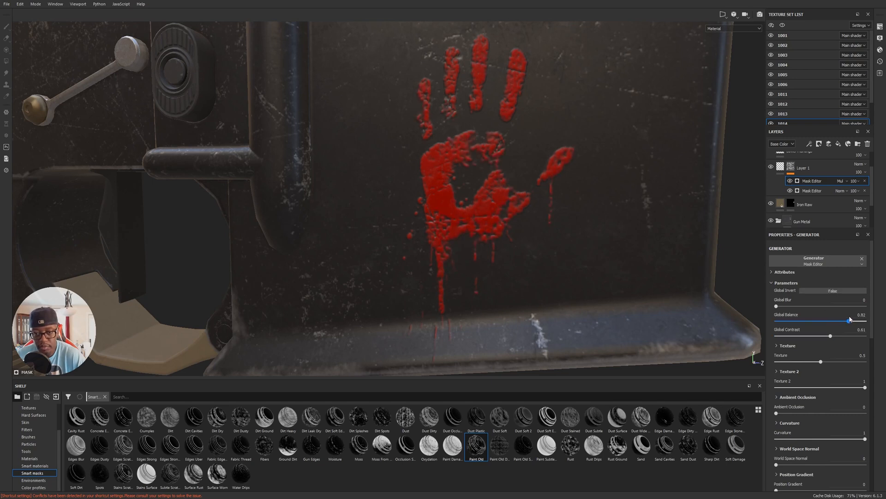
{"action": "scroll", "coordinate": [453, 213], "scroll_direction": "down", "scroll_amount": 10}
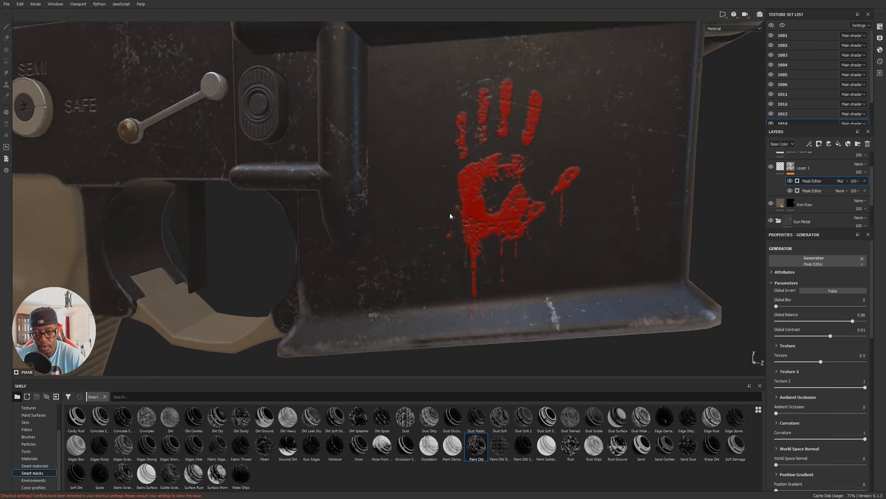
{"action": "left_click_drag", "start_coordinate": [635, 153], "coordinate": [548, 154], "text": "alt"}
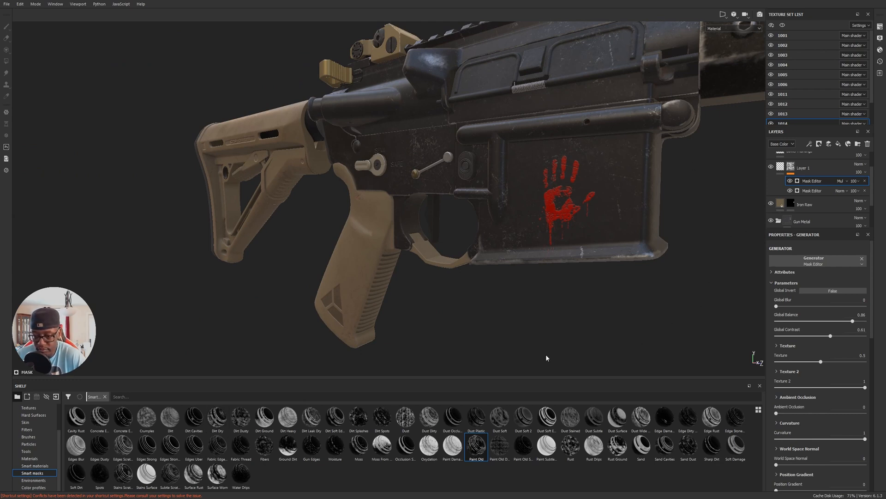
Examine the worn handprint in the context of the whole rifle, from the stock to the muzzle.
{"action": "left_click_drag", "start_coordinate": [622, 281], "coordinate": [545, 234], "text": "alt"}
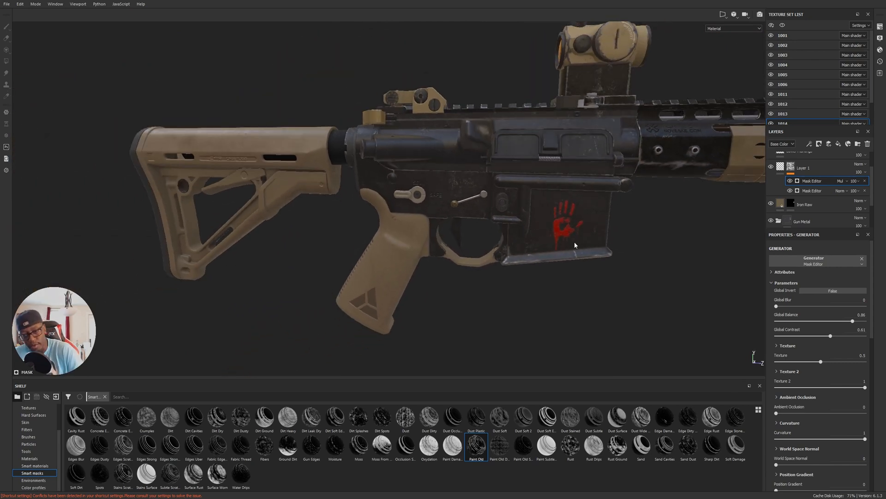
{"action": "right_click_drag", "start_coordinate": [610, 225], "coordinate": [566, 238], "text": "alt"}
{"action": "left_click_drag", "start_coordinate": [637, 234], "coordinate": [696, 228], "text": "alt"}
{"action": "middle_click_drag", "start_coordinate": [696, 228], "coordinate": [426, 241], "text": "alt"}
{"action": "left_click_drag", "start_coordinate": [426, 241], "coordinate": [386, 182], "text": "alt"}
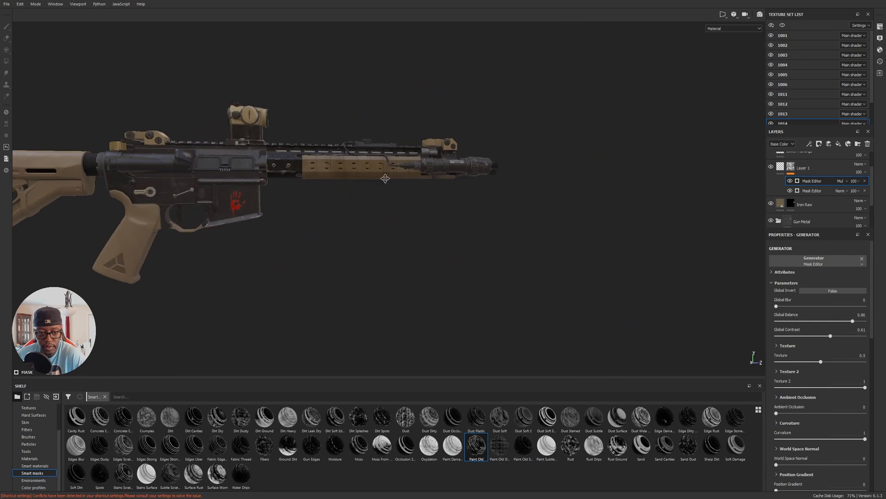
{"action": "middle_click_drag", "start_coordinate": [385, 182], "coordinate": [503, 178], "text": "alt"}
{"action": "right_click_drag", "start_coordinate": [503, 177], "coordinate": [563, 193], "text": "alt"}
{"action": "left_click_drag", "start_coordinate": [562, 193], "coordinate": [803, 204], "text": "alt"}
{"action": "left_click_drag", "start_coordinate": [695, 221], "coordinate": [358, 184], "text": "alt"}
{"action": "left_click_drag", "start_coordinate": [570, 204], "coordinate": [415, 277], "text": "alt"}
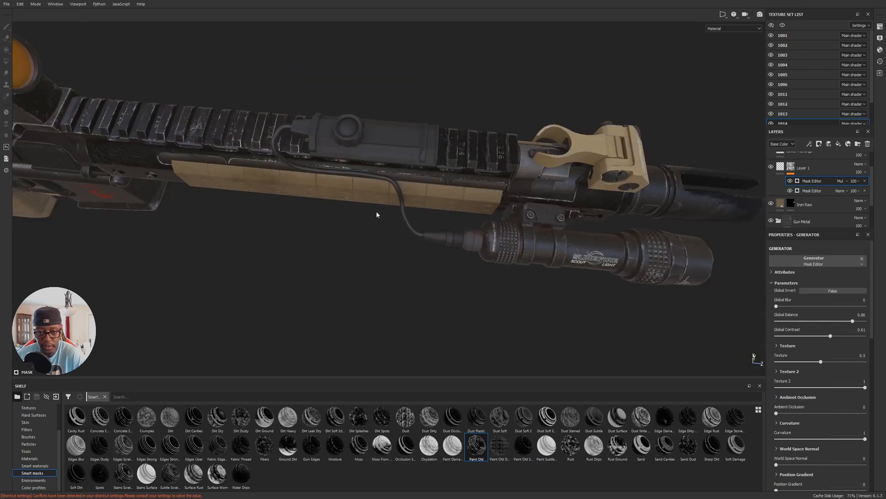
Select the texture set of the cabled switch pad mounted on the rifle's top rail.
{"action": "left_click_drag", "start_coordinate": [373, 158], "coordinate": [465, 162], "text": "alt"}
{"action": "left_click_drag", "start_coordinate": [589, 266], "coordinate": [511, 207], "text": "alt"}
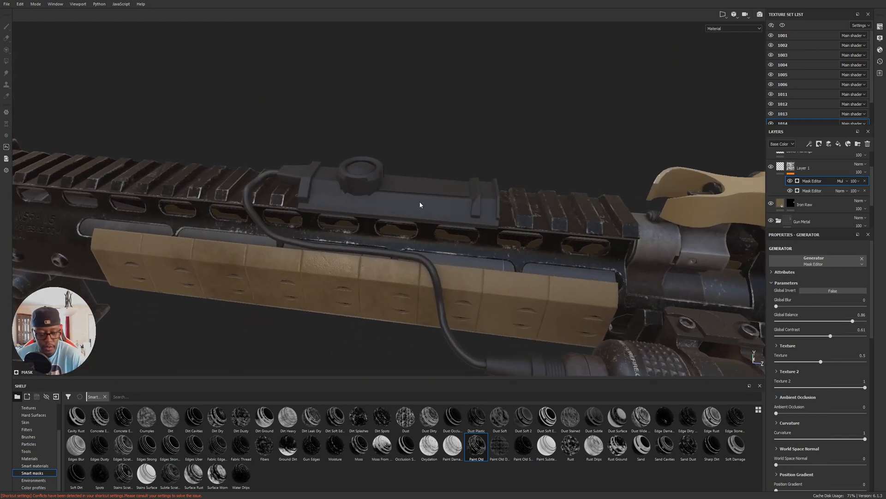
{"action": "right_click", "coordinate": [417, 189], "text": "ctrl+alt"}
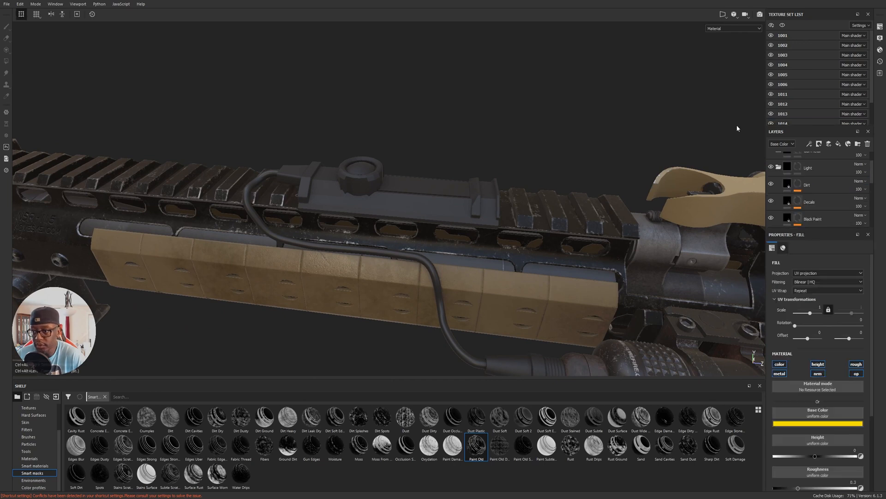
Select texture set 1016, toggling its visibility to check that it holds the rail-mounted switch pad.
{"action": "scroll", "coordinate": [827, 74], "scroll_direction": "down", "scroll_amount": 3}
{"action": "left_click", "coordinate": [771, 116]}
{"action": "left_click", "coordinate": [771, 117]}
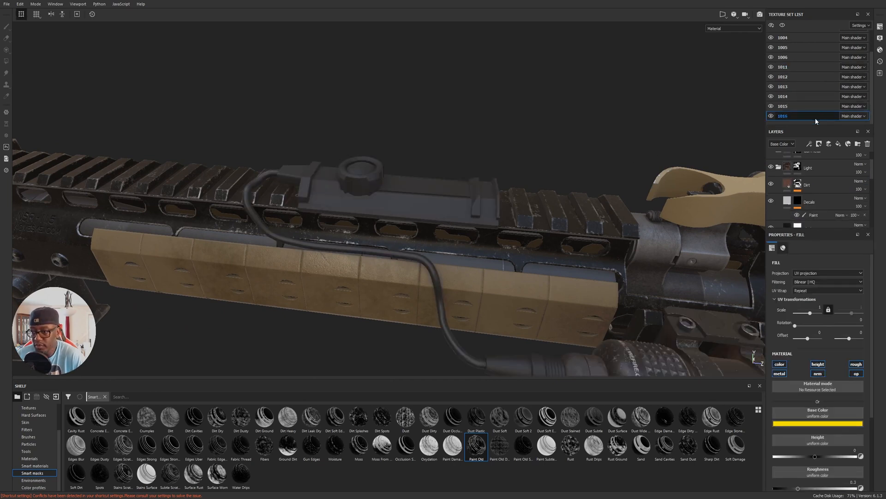
Look through the layer stack of texture set 1016, toggling the Plastic and Rubber layers to identify which one covers the switch pad.
{"action": "scroll", "coordinate": [831, 183], "scroll_direction": "up", "scroll_amount": 2}
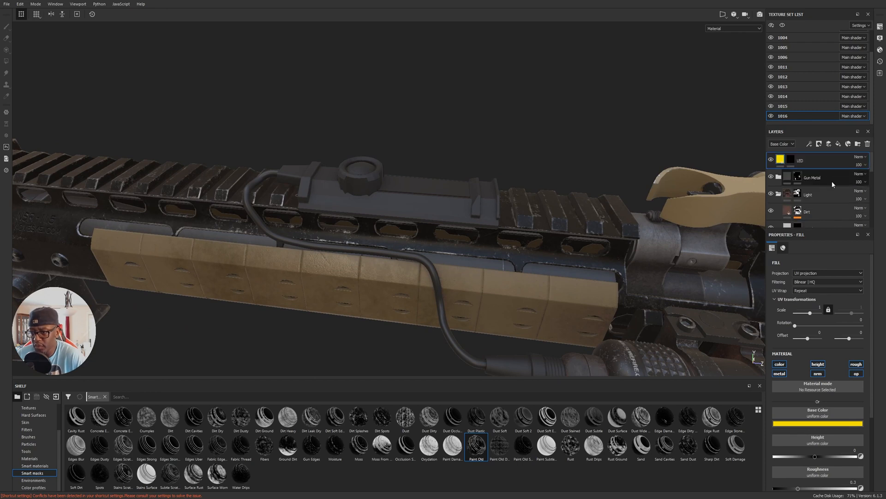
{"action": "scroll", "coordinate": [816, 188], "scroll_direction": "down", "scroll_amount": 3}
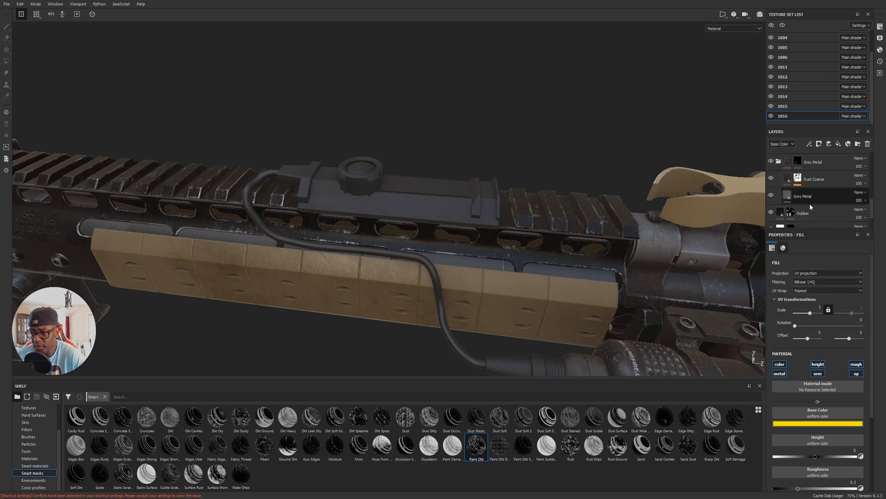
{"action": "scroll", "coordinate": [794, 204], "scroll_direction": "up", "scroll_amount": 1}
{"action": "scroll", "coordinate": [792, 204], "scroll_direction": "up", "scroll_amount": 1}
{"action": "left_click", "coordinate": [771, 179]}
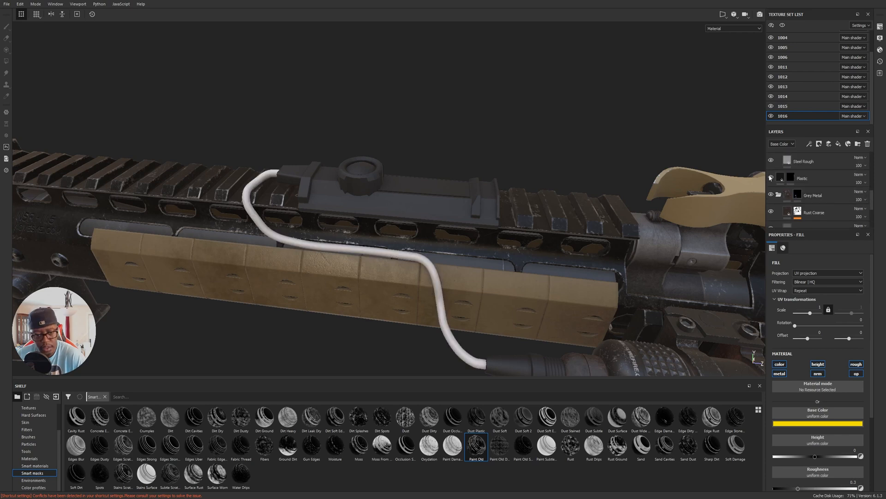
{"action": "left_click", "coordinate": [771, 178]}
{"action": "scroll", "coordinate": [769, 180], "scroll_direction": "down", "scroll_amount": 3}
{"action": "left_click", "coordinate": [771, 180]}
{"action": "left_click", "coordinate": [771, 181]}
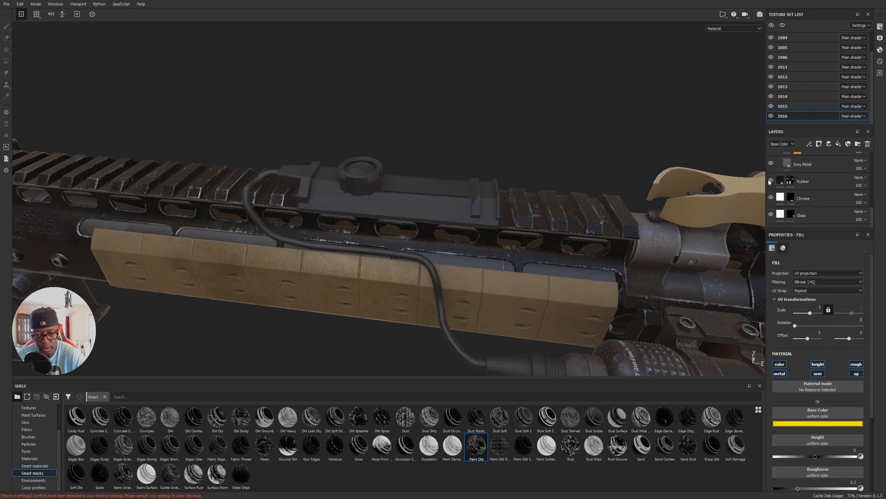
Group the Rubber layer into its own folder and toggle the folder's visibility to check which parts it covers.
{"action": "left_click", "coordinate": [818, 176]}
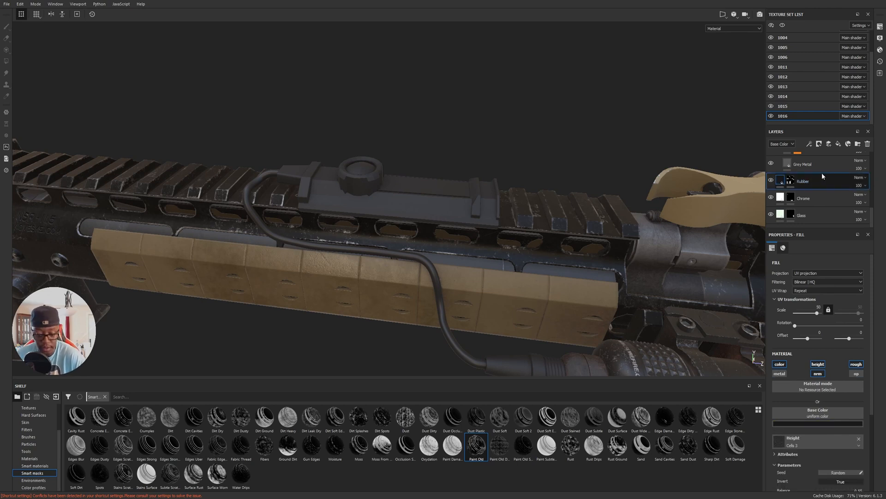
{"action": "key", "text": "ctrl+g"}
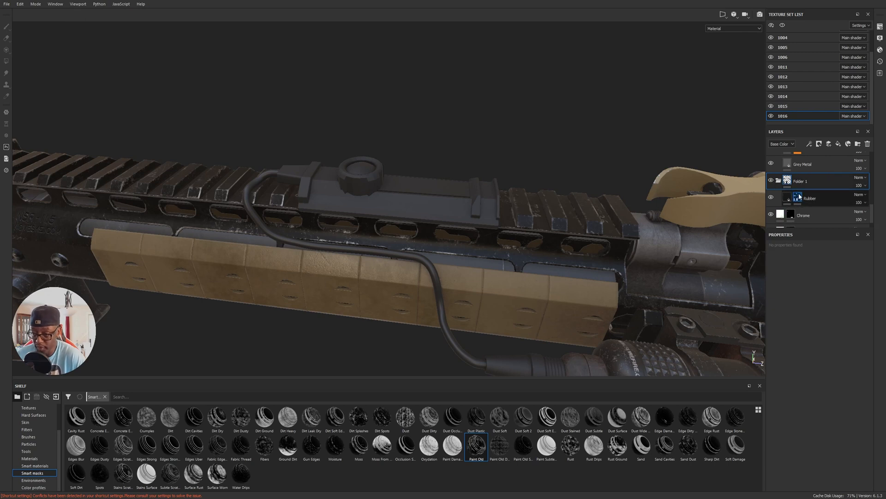
{"action": "left_click", "coordinate": [771, 180]}
{"action": "left_click_drag", "start_coordinate": [461, 138], "coordinate": [534, 227], "text": "alt"}
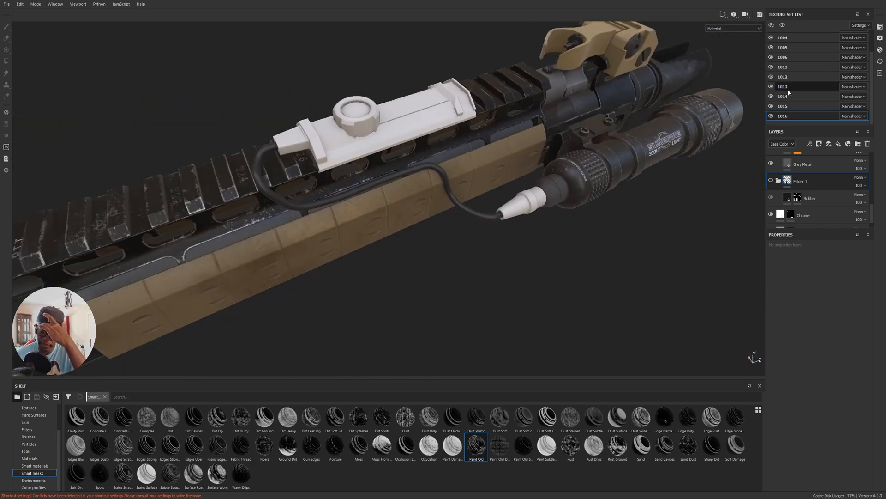
{"action": "left_click", "coordinate": [771, 197]}
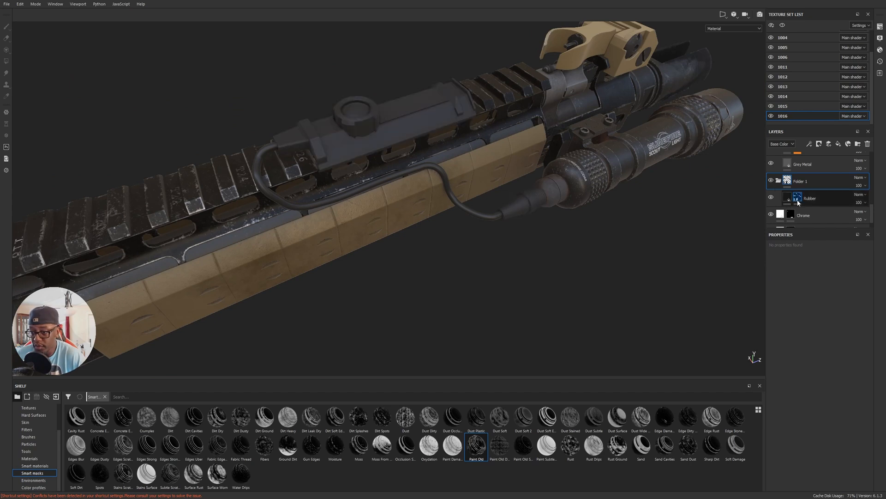
Copy the Rubber layer's mask and paste it into a new black mask on the folder that contains it.
{"action": "right_click", "coordinate": [794, 197]}
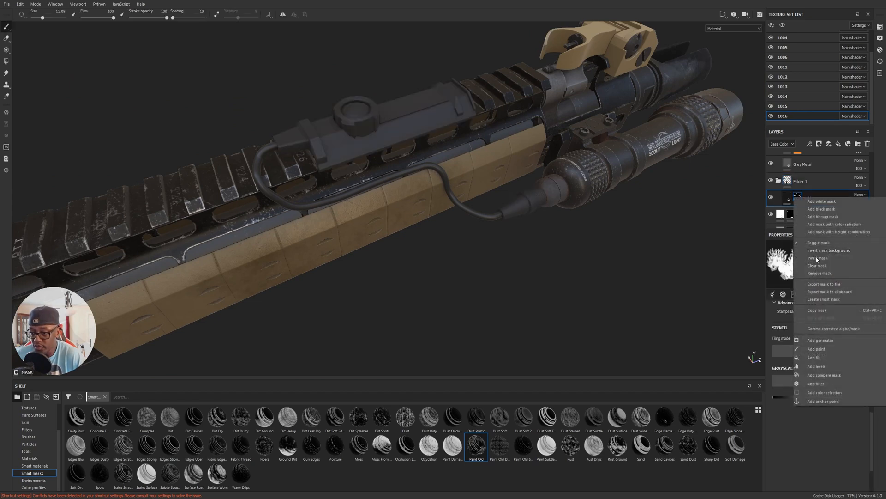
{"action": "left_click", "coordinate": [829, 309]}
{"action": "right_click", "coordinate": [787, 180]}
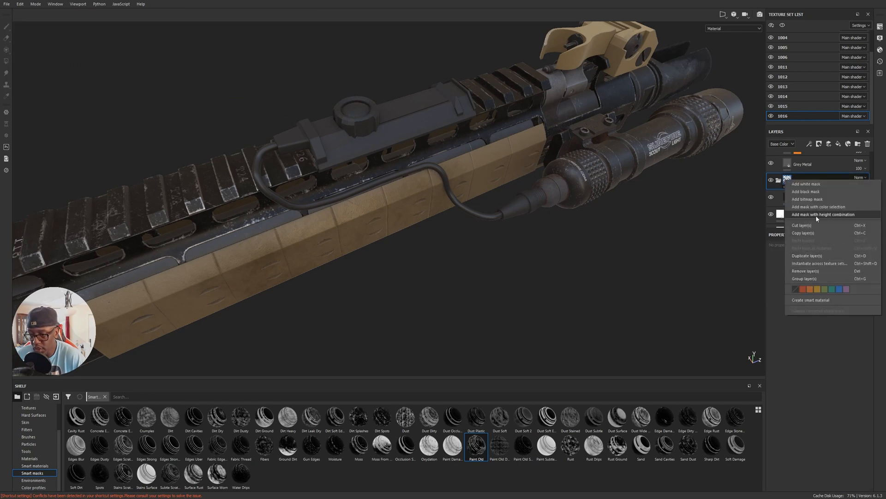
{"action": "left_click", "coordinate": [812, 190]}
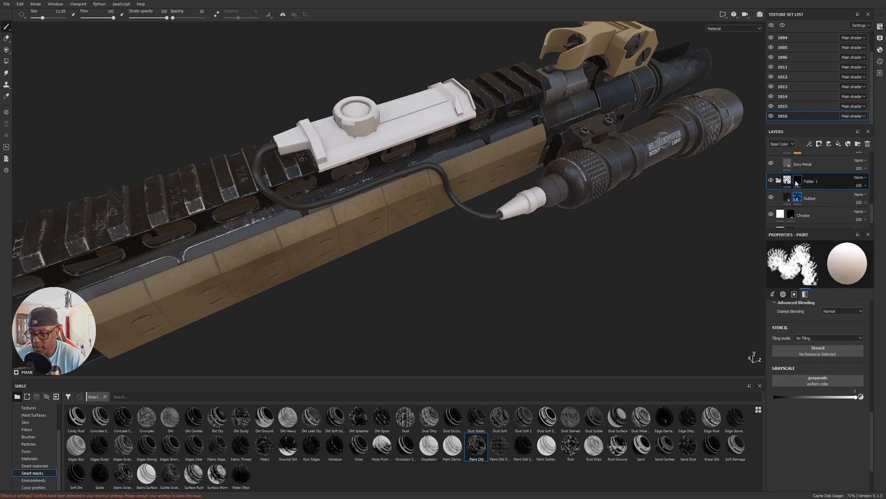
{"action": "right_click", "coordinate": [797, 180]}
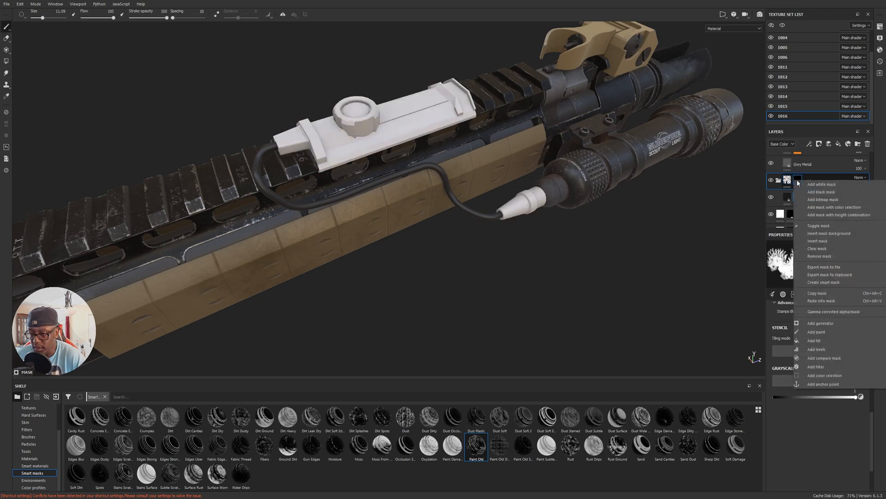
{"action": "left_click", "coordinate": [826, 299]}
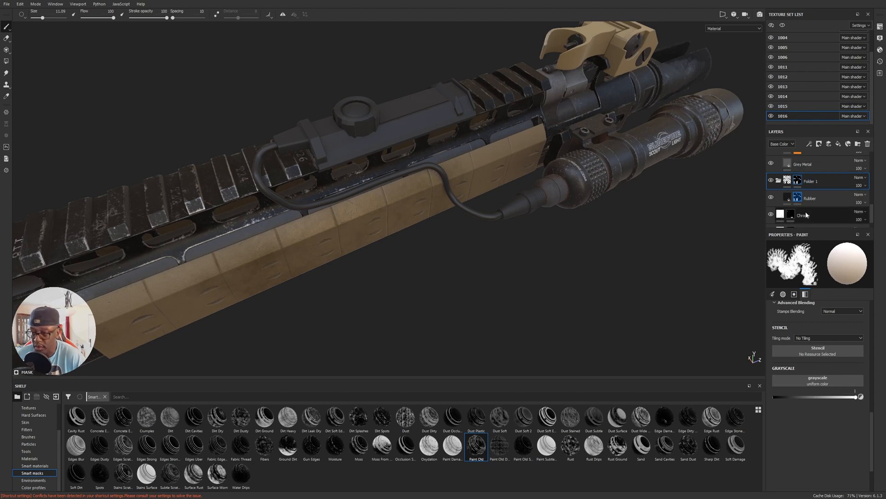
Remove the mask from the Rubber layer and toggle the folder to check that its mask still limits the rubber to the switch pad.
{"action": "right_click", "coordinate": [796, 200]}
{"action": "left_click", "coordinate": [821, 272]}
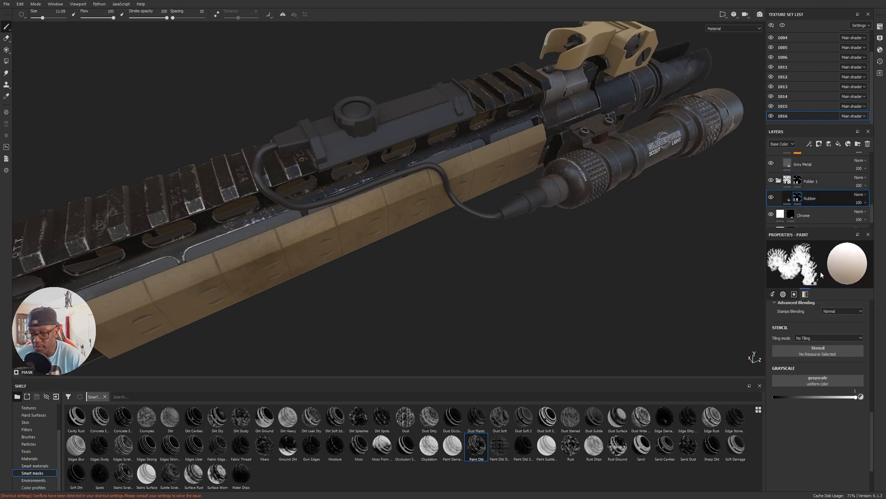
{"action": "left_click_drag", "start_coordinate": [608, 187], "coordinate": [586, 185], "text": "alt"}
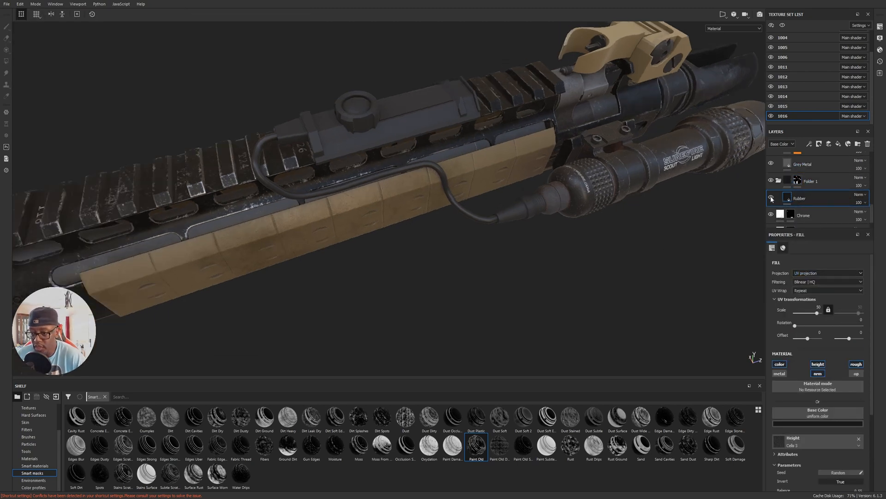
{"action": "left_click", "coordinate": [797, 180]}
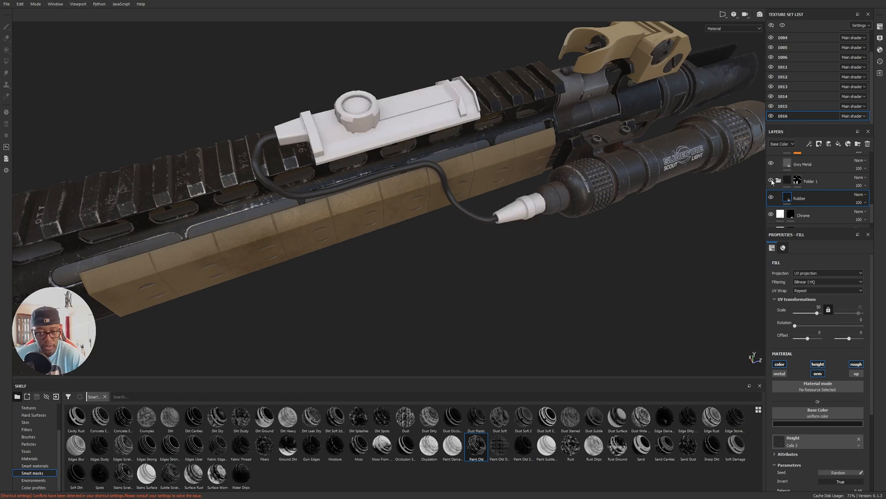
{"action": "left_click_drag", "start_coordinate": [583, 74], "coordinate": [544, 215], "text": "alt"}
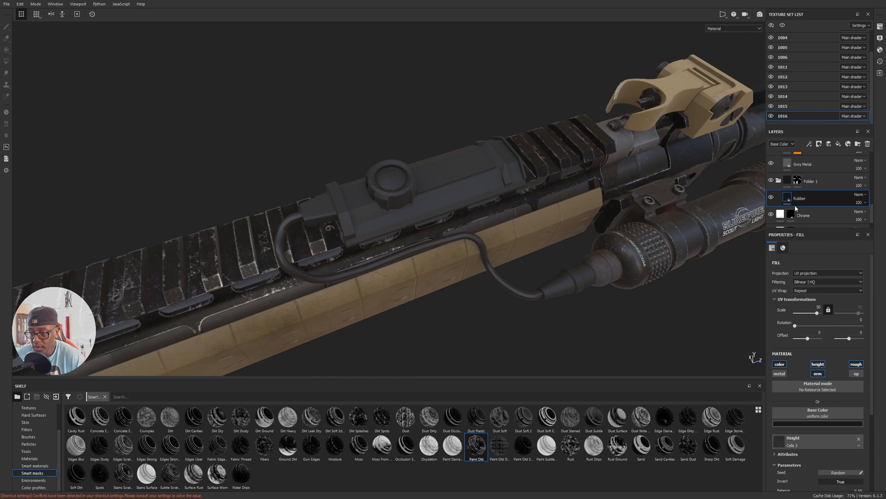
Add the Rust Coarse material above Rubber inside the folder, with a UV scale of 4.74 and a darker brown rust color.
{"action": "left_click", "coordinate": [31, 458]}
{"action": "left_click_drag", "start_coordinate": [735, 473], "coordinate": [800, 191]}
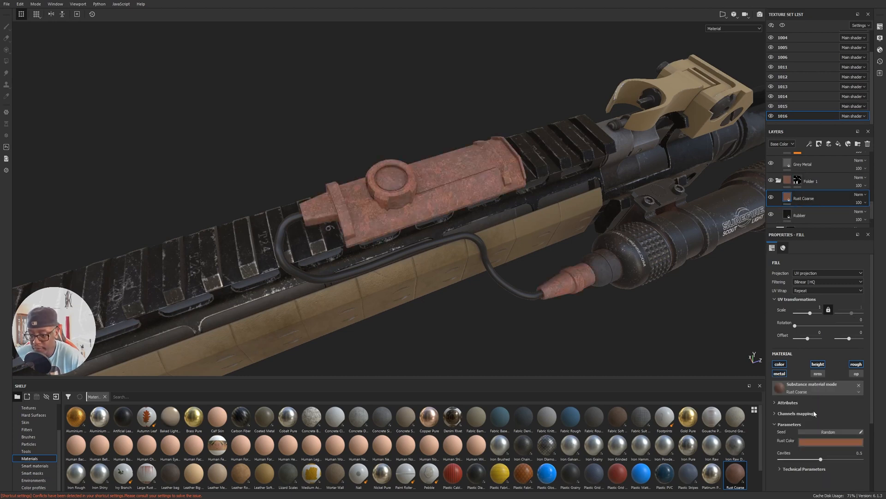
{"action": "left_click_drag", "start_coordinate": [810, 317], "coordinate": [813, 316]}
{"action": "left_click", "coordinate": [812, 443]}
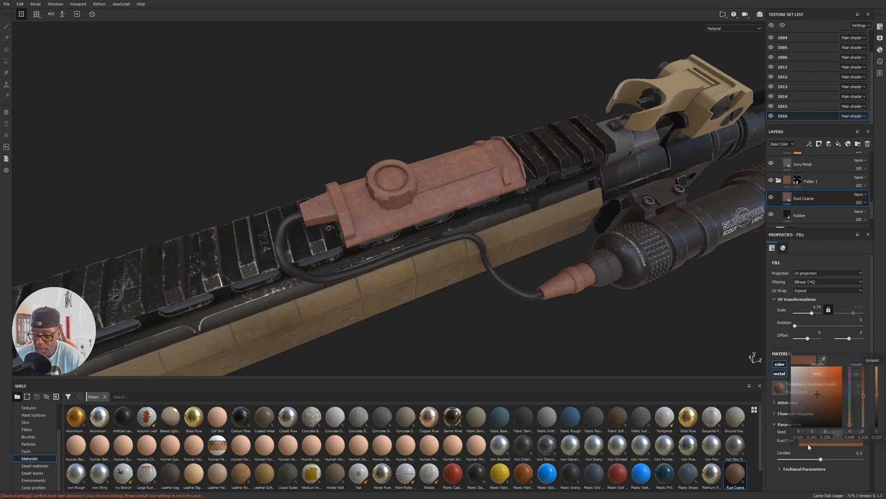
{"action": "left_click_drag", "start_coordinate": [815, 405], "coordinate": [818, 406]}
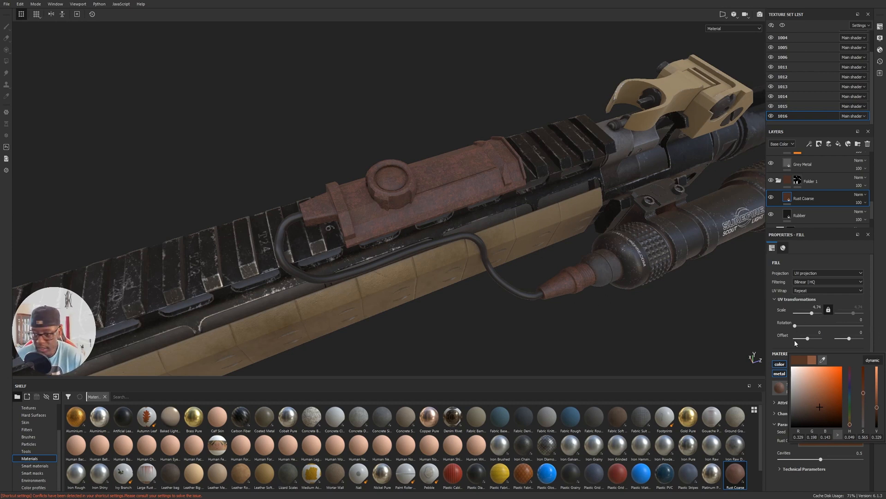
Add a black mask with a Dirt generator to the Rust Coarse layer.
{"action": "left_click", "coordinate": [818, 144]}
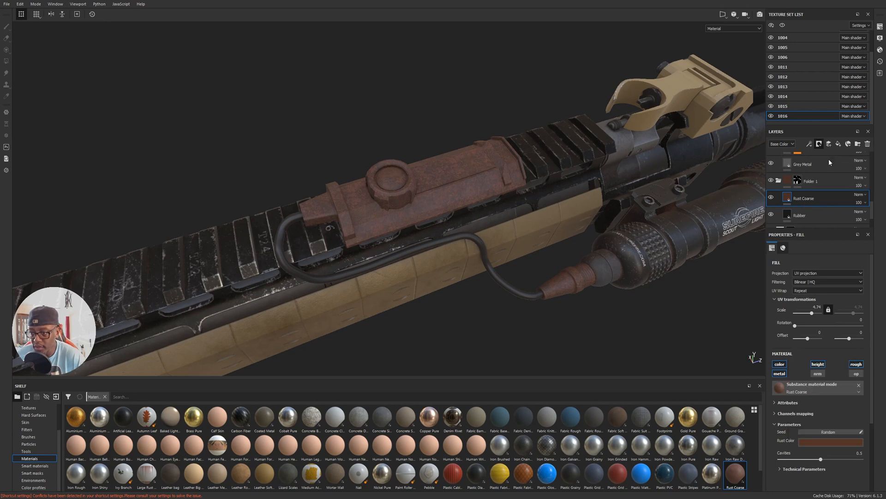
{"action": "left_click", "coordinate": [831, 162]}
{"action": "left_click", "coordinate": [809, 144]}
{"action": "left_click", "coordinate": [826, 154]}
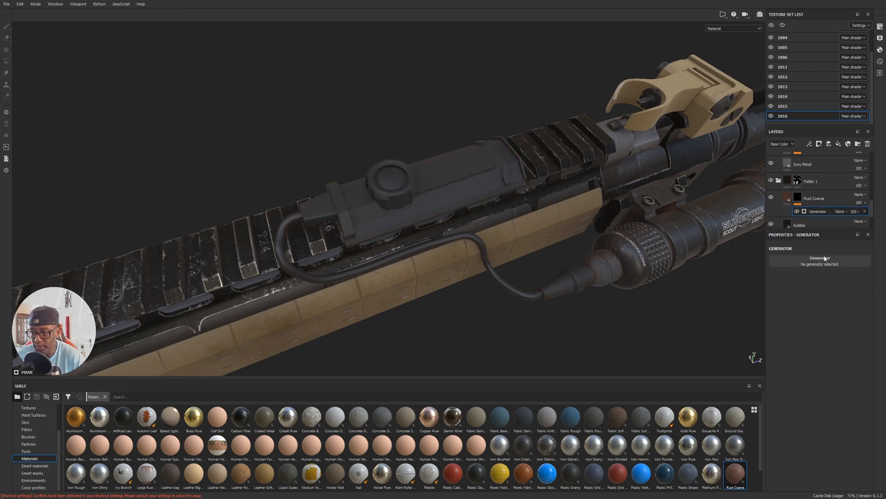
{"action": "left_click", "coordinate": [830, 261]}
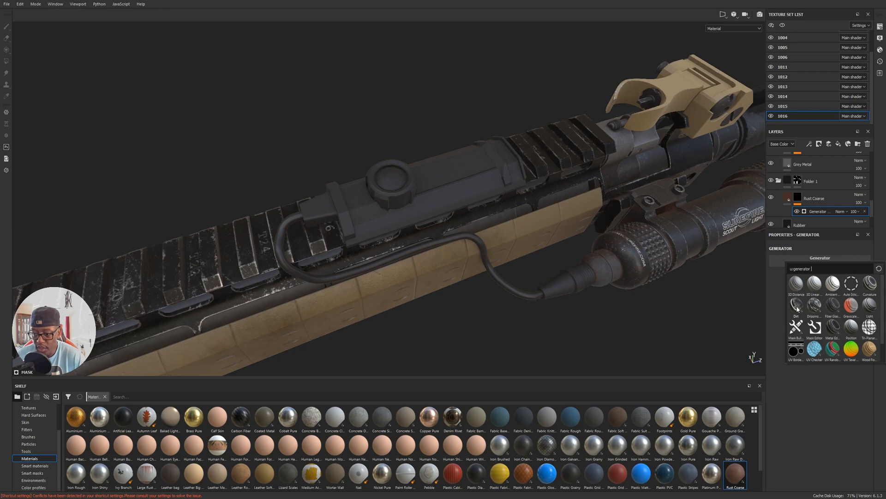
{"action": "middle_click_drag", "start_coordinate": [474, 216], "coordinate": [478, 226], "text": "alt"}
{"action": "left_click_drag", "start_coordinate": [478, 226], "coordinate": [574, 242], "text": "alt"}
{"action": "right_click_drag", "start_coordinate": [573, 241], "coordinate": [600, 239], "text": "alt"}
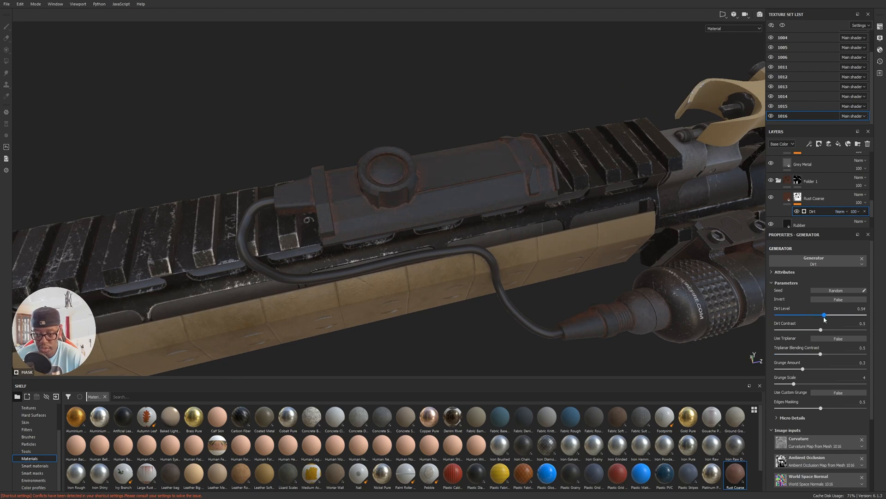
Set the Dirt generator's Dirt Level to 0.5 and Grunge Amount to 0.36, checking the rust around the switch pad.
{"action": "left_click_drag", "start_coordinate": [823, 318], "coordinate": [820, 318]}
{"action": "left_click_drag", "start_coordinate": [373, 262], "coordinate": [368, 239], "text": "alt"}
{"action": "middle_click_drag", "start_coordinate": [480, 210], "coordinate": [379, 217], "text": "alt"}
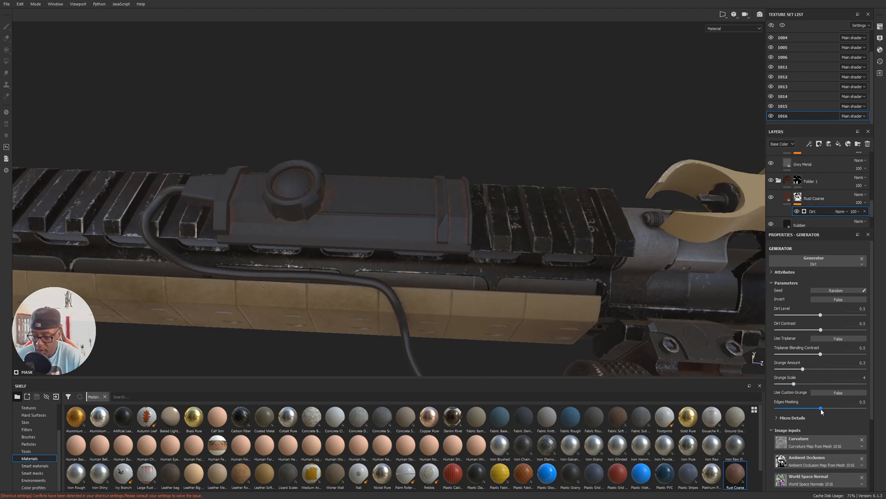
{"action": "scroll", "coordinate": [814, 380], "scroll_direction": "down", "scroll_amount": 2}
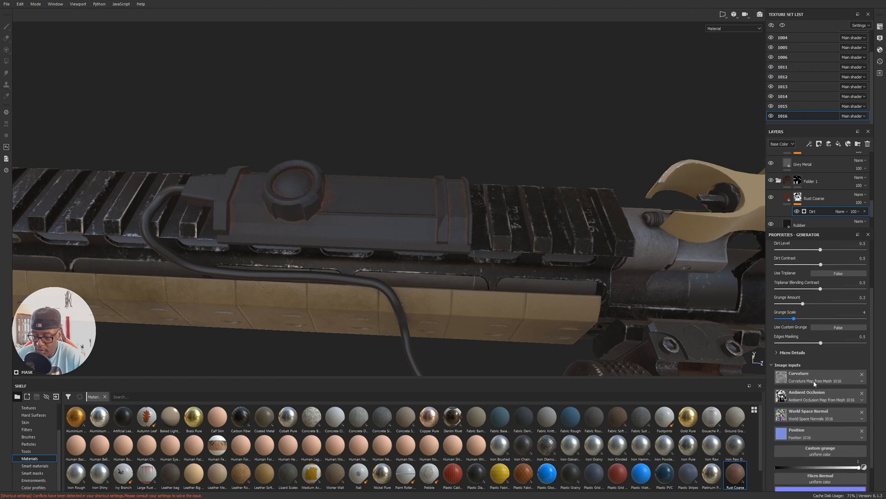
{"action": "scroll", "coordinate": [813, 380], "scroll_direction": "up", "scroll_amount": 2}
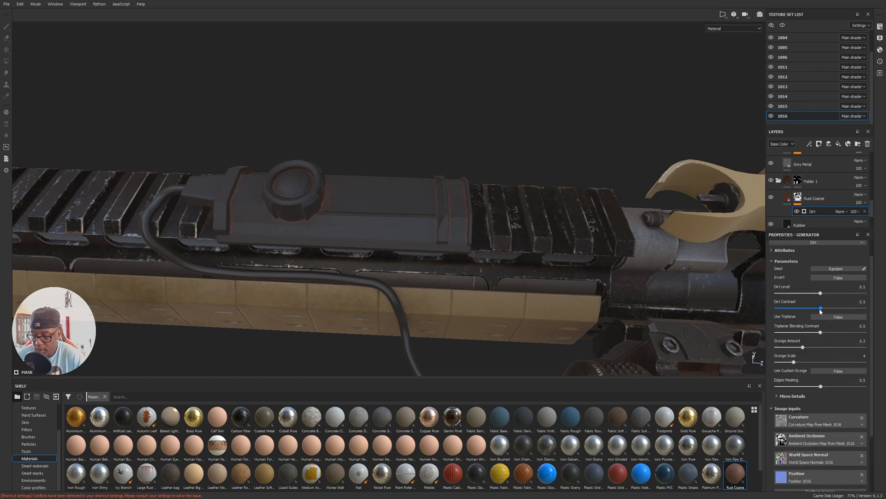
{"action": "left_click_drag", "start_coordinate": [804, 347], "coordinate": [801, 347]}
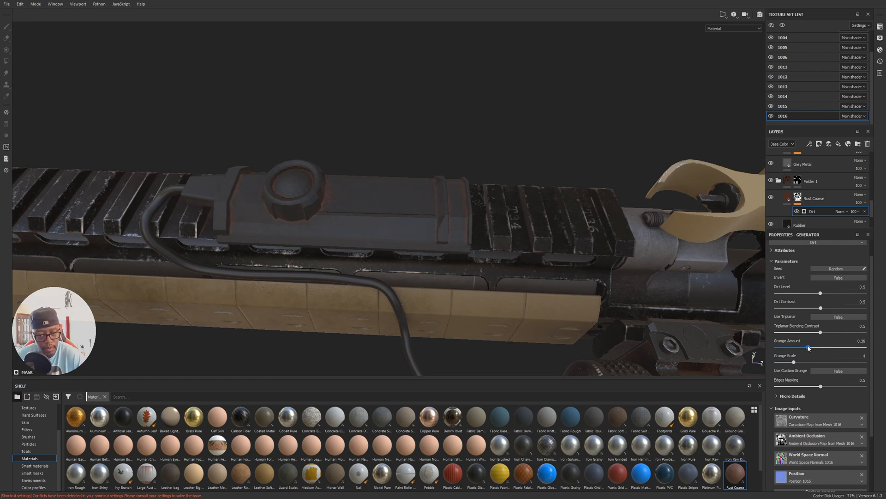
{"action": "middle_click_drag", "start_coordinate": [342, 221], "coordinate": [414, 265], "text": "alt"}
{"action": "left_click_drag", "start_coordinate": [414, 265], "coordinate": [434, 251], "text": "alt"}
{"action": "right_click_drag", "start_coordinate": [434, 251], "coordinate": [352, 199], "text": "alt"}
{"action": "middle_click_drag", "start_coordinate": [351, 199], "coordinate": [300, 169], "text": "alt"}
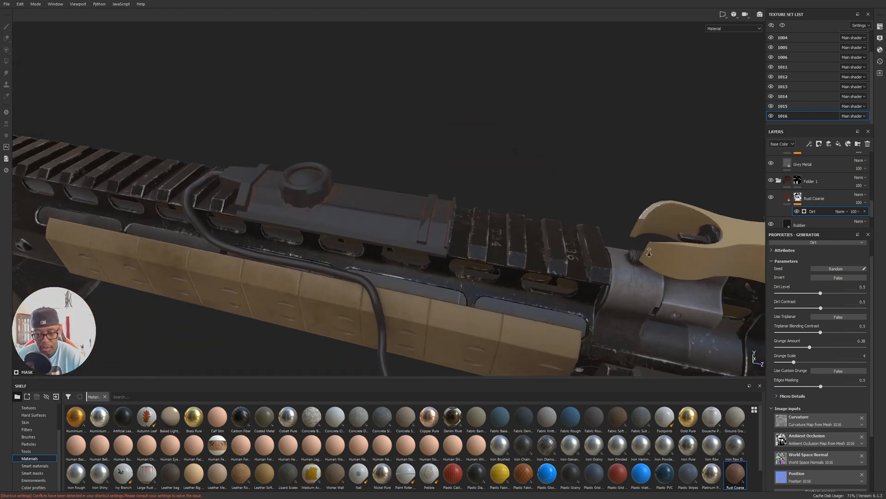
{"action": "right_click_drag", "start_coordinate": [300, 170], "coordinate": [689, 244], "text": "alt"}
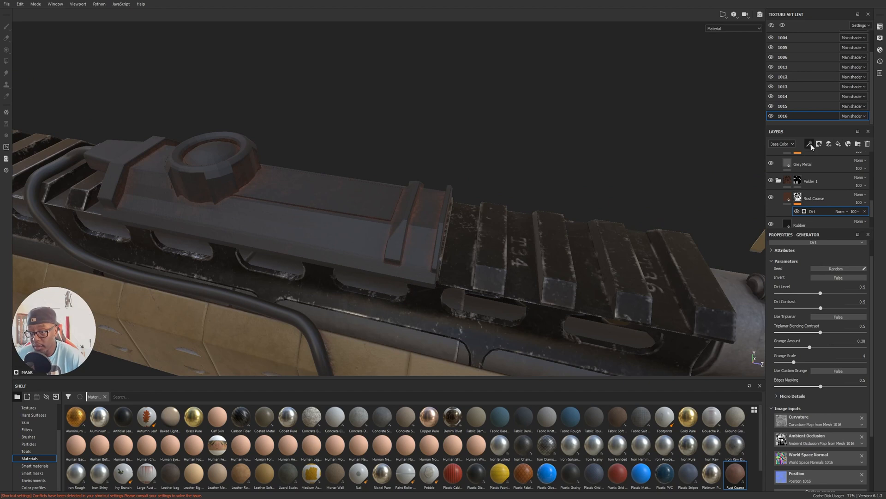
Add a paint effect above the Dirt generator in the Rust Coarse mask and choose the Fur Soft Wide brush at size 2.99.
{"action": "left_click", "coordinate": [831, 163]}
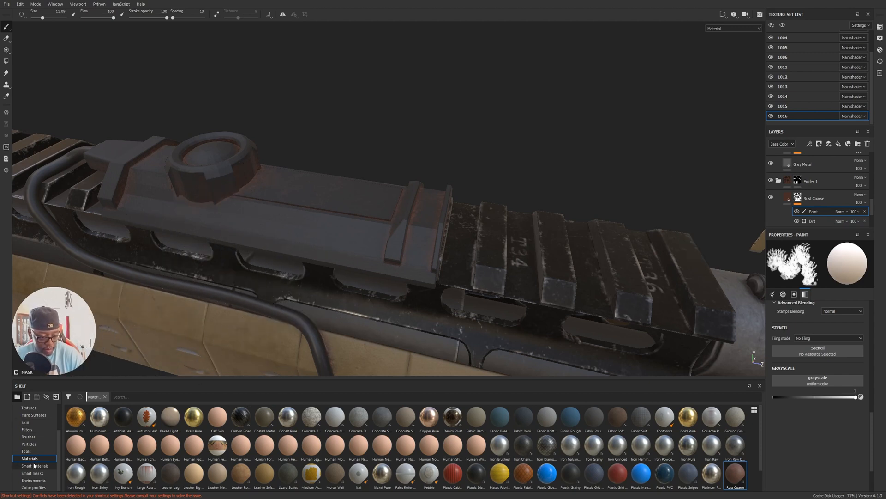
{"action": "left_click", "coordinate": [37, 438]}
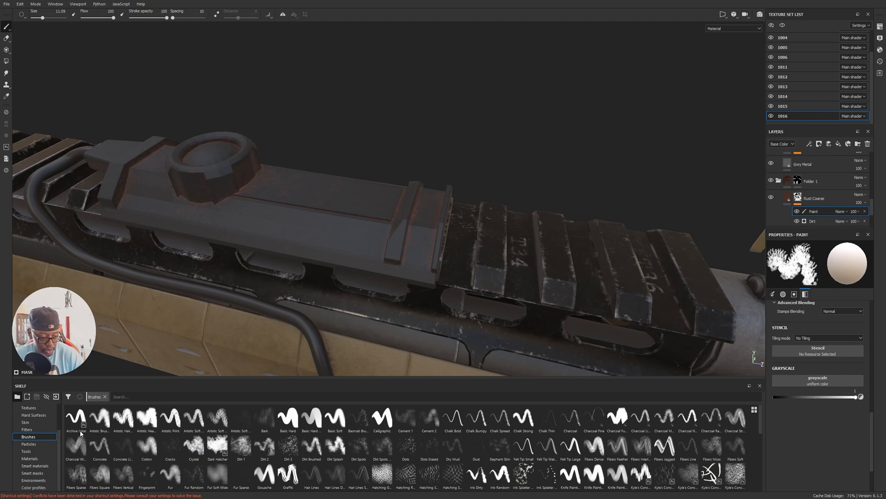
{"action": "left_click", "coordinate": [218, 473]}
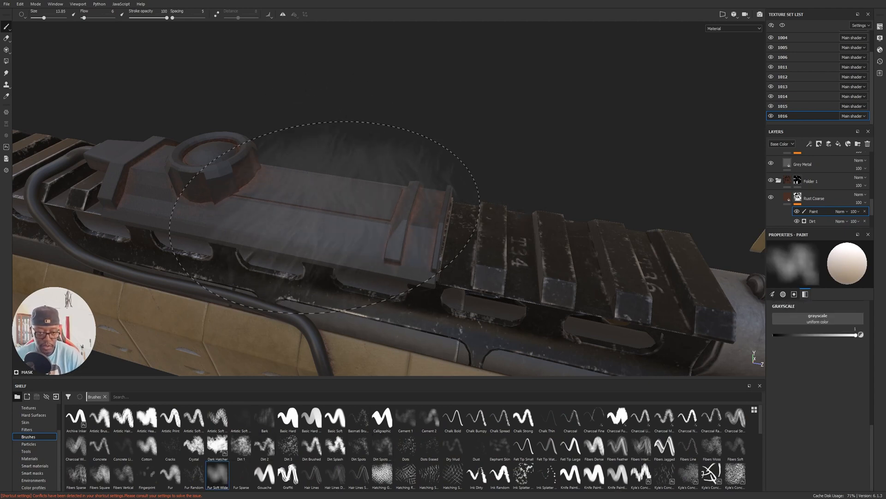
{"action": "right_click_drag", "start_coordinate": [343, 185], "coordinate": [302, 181], "text": "ctrl"}
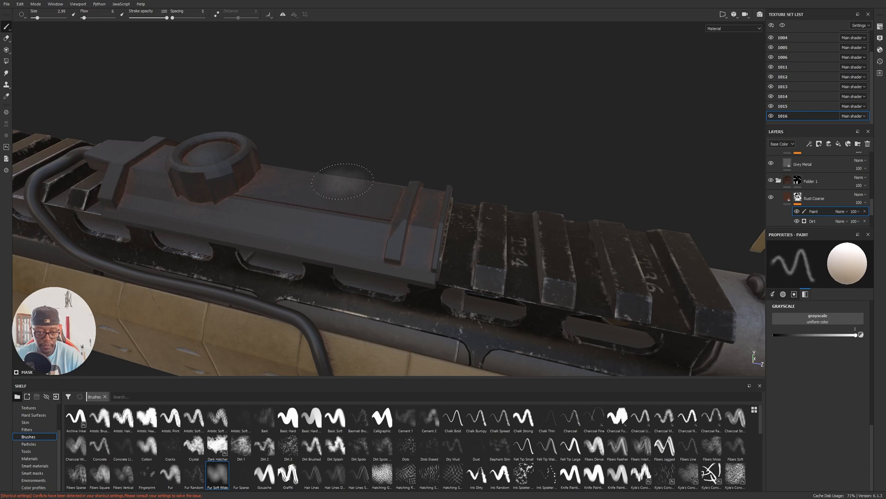
Undo the white rust stroke on the switch pad's flat face and switch the mask brush to black.
{"action": "mouse_move", "coordinate": [339, 153]}
{"action": "left_mouse_down", "text": "alt"}
{"action": "mouse_move", "coordinate": [342, 196]}
{"action": "mouse_move", "coordinate": [362, 217]}
{"action": "left_mouse_up", "text": "alt"}
{"action": "key", "text": "ctrl+z"}
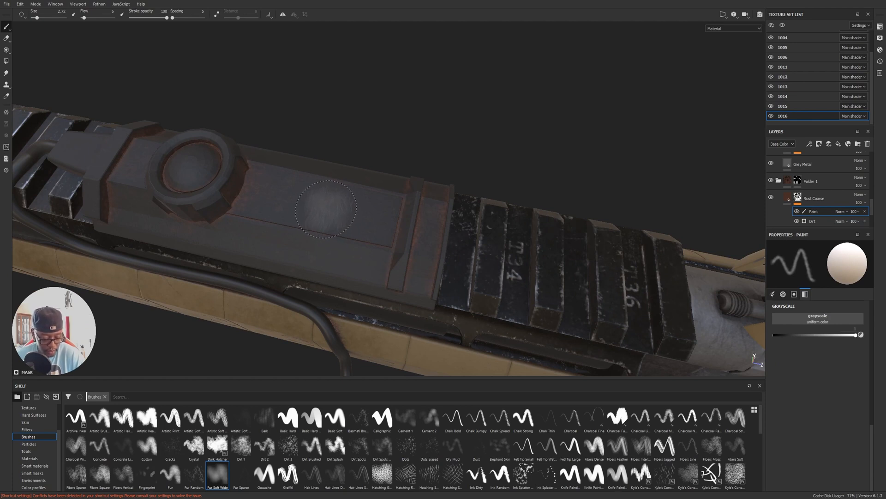
{"action": "key", "text": "x"}
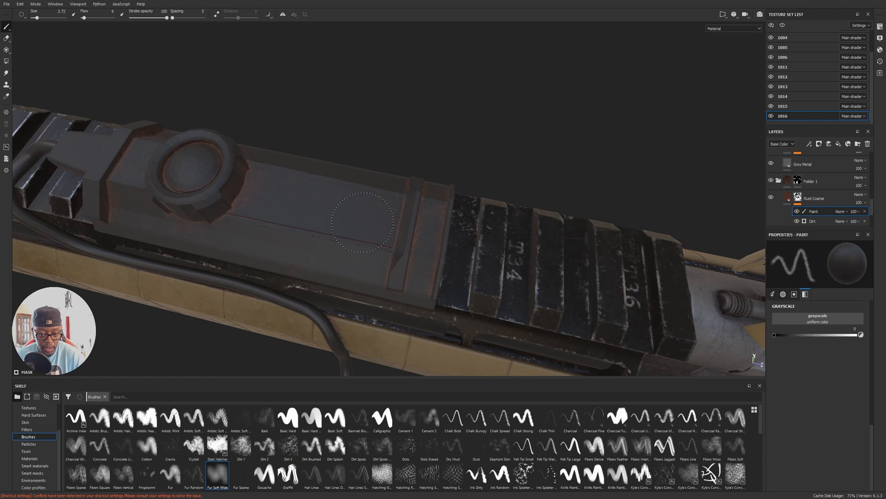
{"action": "left_click_drag", "start_coordinate": [362, 158], "coordinate": [410, 244], "text": "alt"}
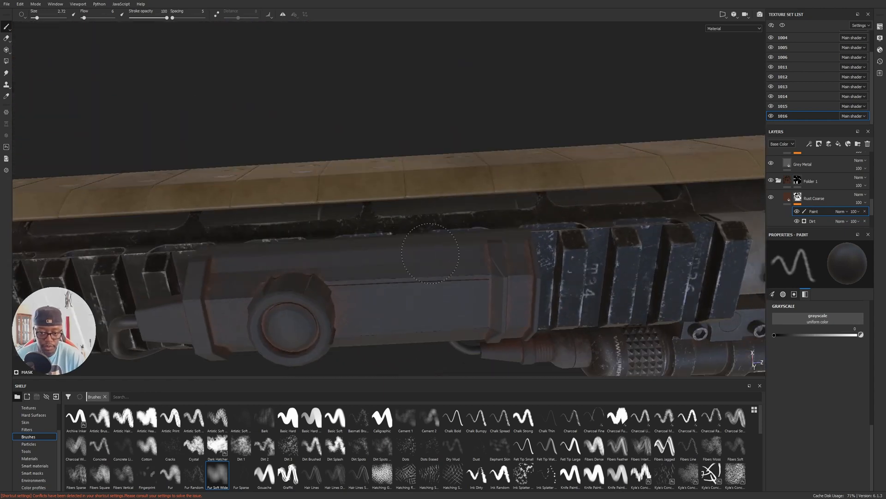
Add a paint layer above Rust Coarse in the folder and name it Shine.
{"action": "left_click", "coordinate": [810, 200]}
{"action": "left_click", "coordinate": [788, 197]}
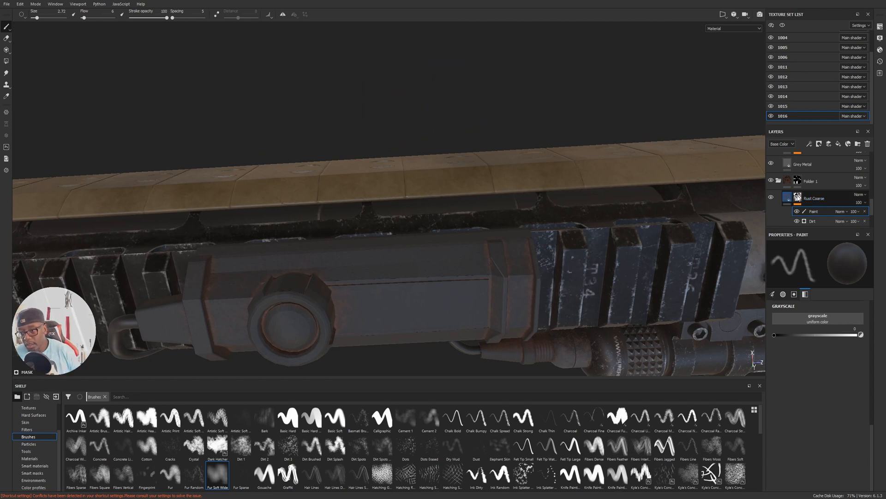
{"action": "left_click", "coordinate": [829, 145]}
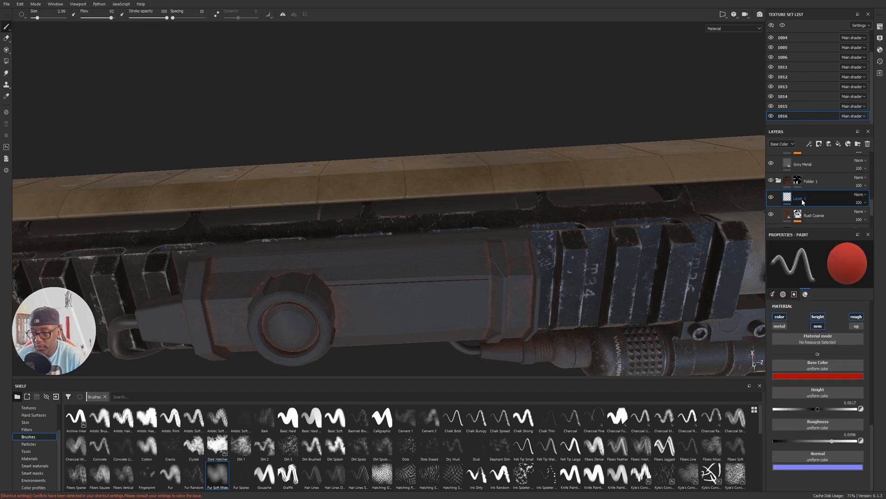
{"action": "double_click", "coordinate": [800, 199]}
{"action": "type", "text": "S"}
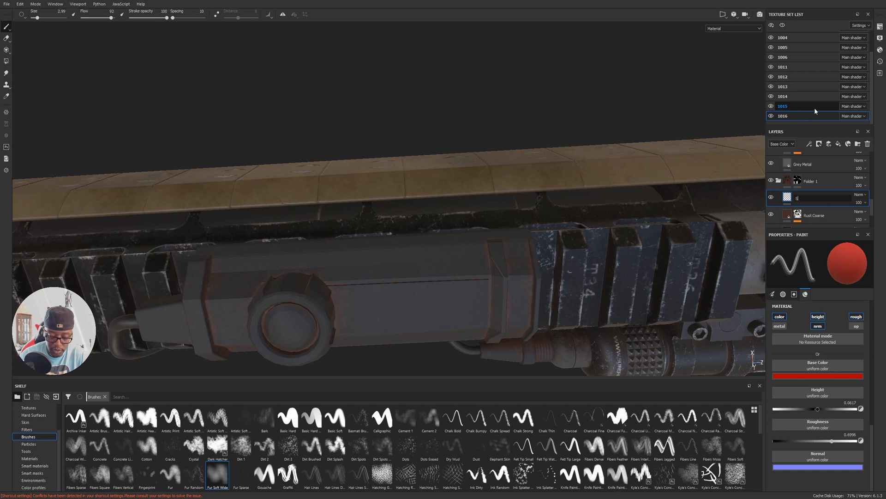
{"action": "type", "text": "hine"}
{"action": "key", "text": "Return"}
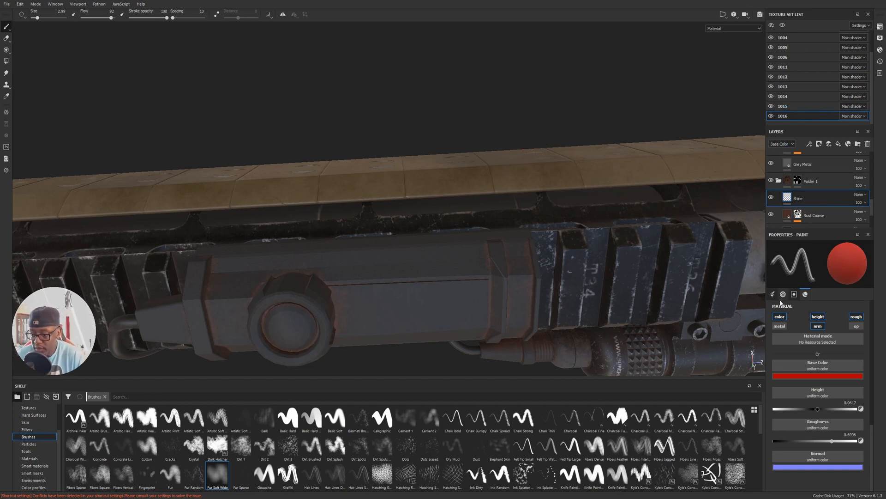
Turn off color and height for painting on Shine and choose the Dirt 2 brush at size 3.36.
{"action": "left_click", "coordinate": [780, 316]}
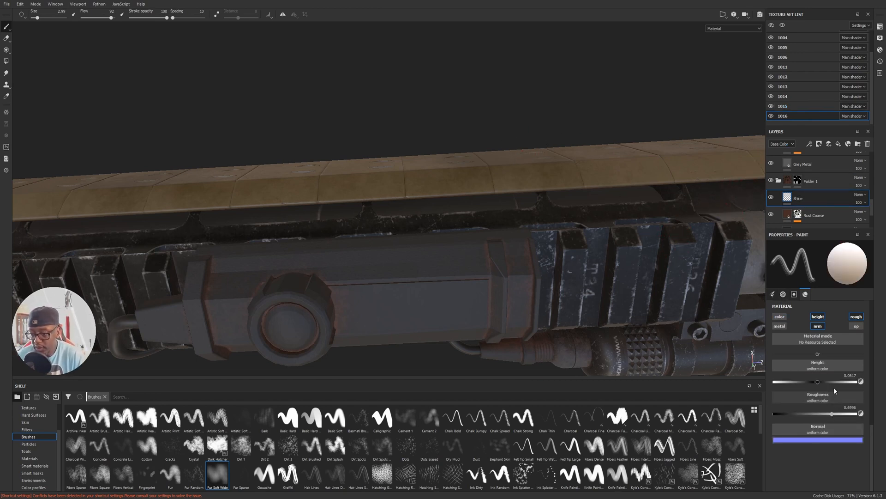
{"action": "left_click", "coordinate": [818, 317]}
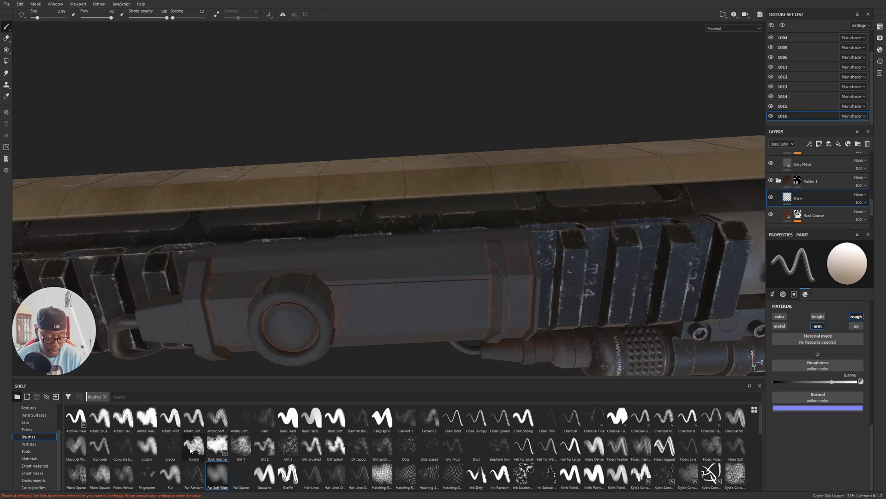
{"action": "left_click", "coordinate": [147, 446]}
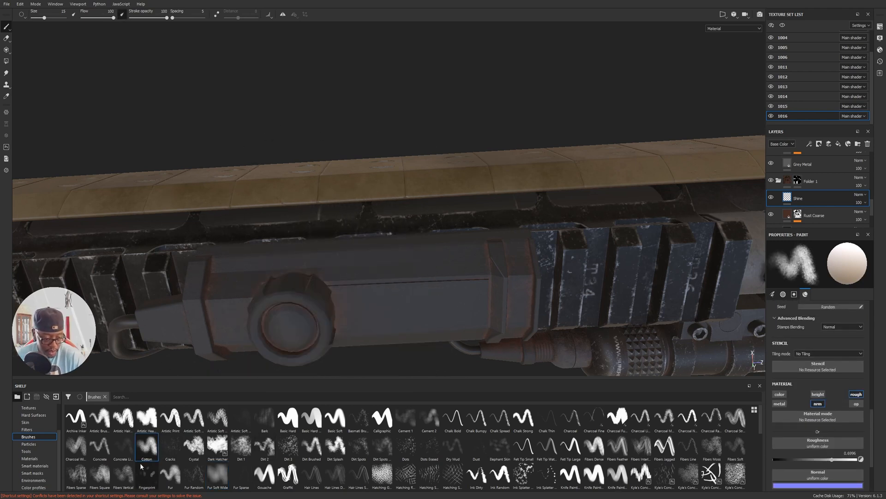
{"action": "left_click", "coordinate": [265, 446]}
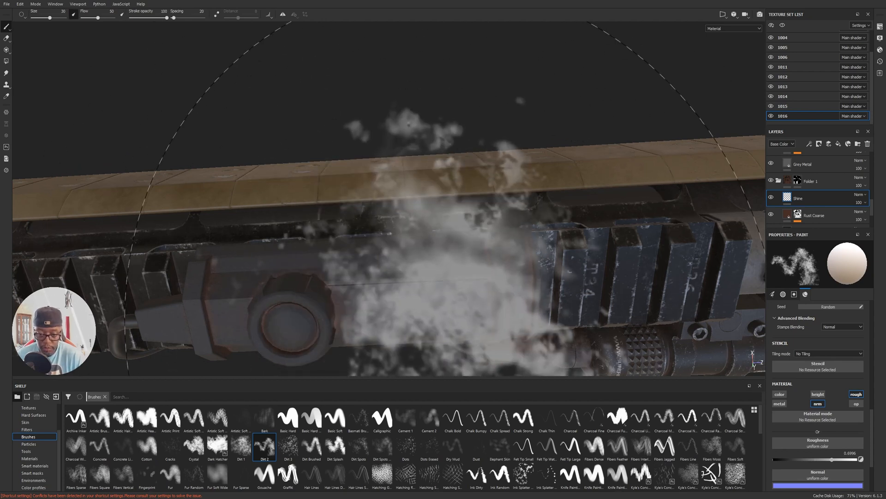
{"action": "right_click_drag", "start_coordinate": [477, 221], "coordinate": [422, 220], "text": "ctrl"}
{"action": "left_click_drag", "start_coordinate": [475, 206], "coordinate": [468, 152], "text": "alt"}
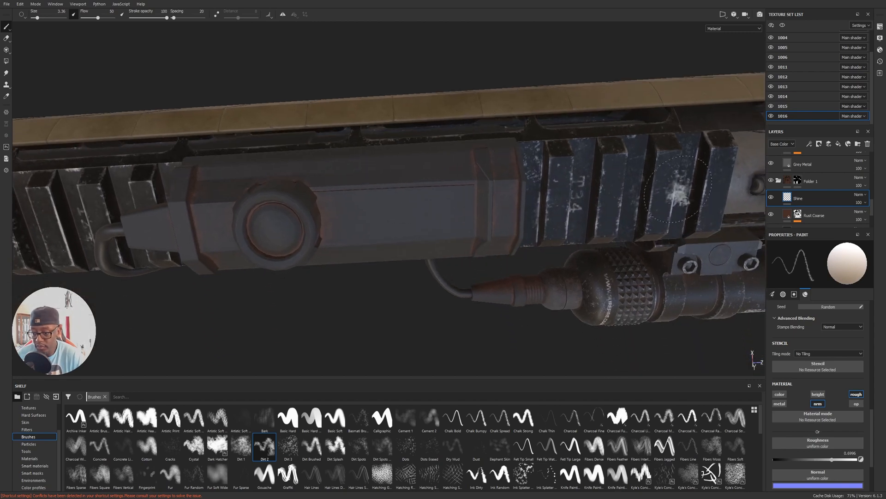
Set the Dirt 2 brush's Flow Jitter to 91 and its roughness to 0.2757.
{"action": "scroll", "coordinate": [815, 362], "scroll_direction": "up", "scroll_amount": 5}
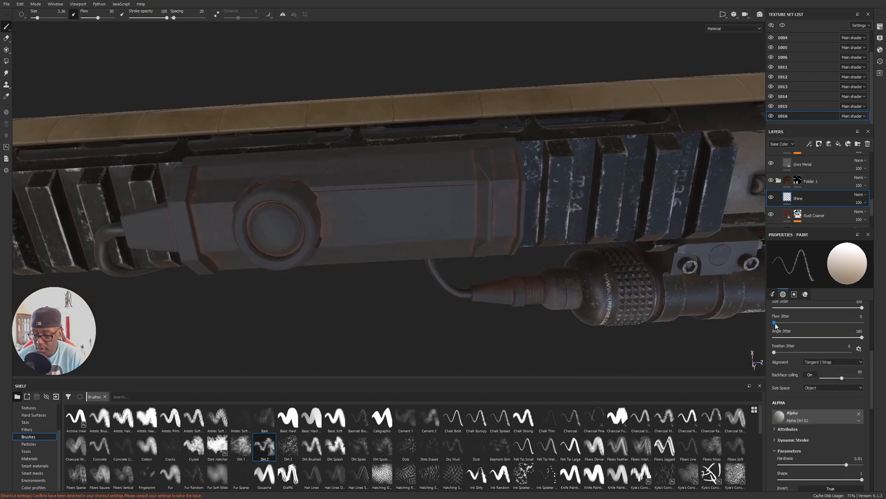
{"action": "left_click_drag", "start_coordinate": [832, 328], "coordinate": [854, 331]}
{"action": "left_click_drag", "start_coordinate": [872, 361], "coordinate": [872, 349]}
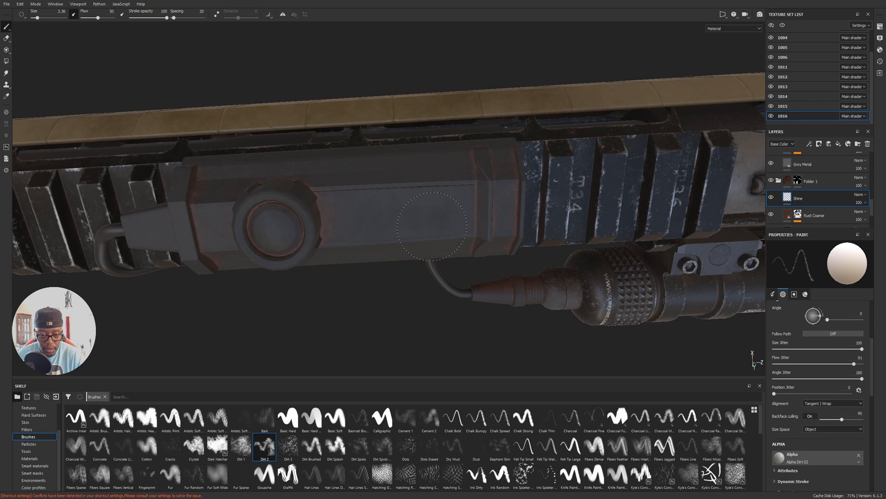
{"action": "left_click_drag", "start_coordinate": [425, 325], "coordinate": [647, 323], "text": "alt"}
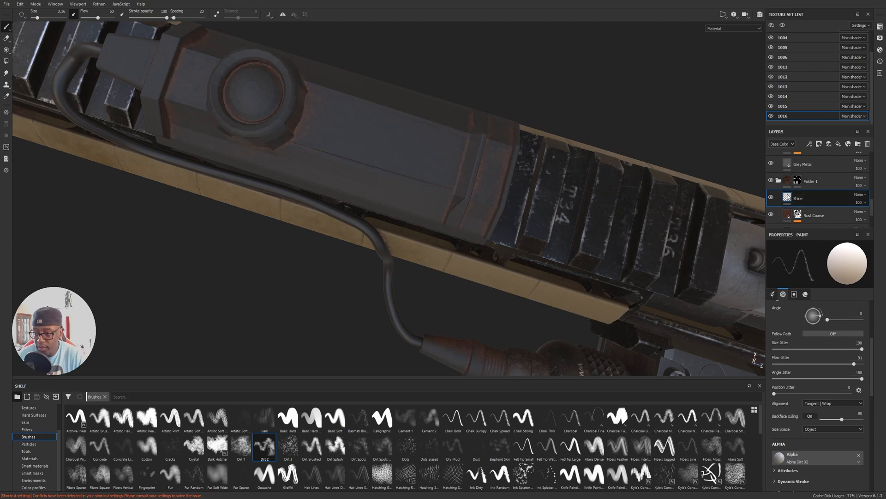
{"action": "left_click", "coordinate": [805, 294]}
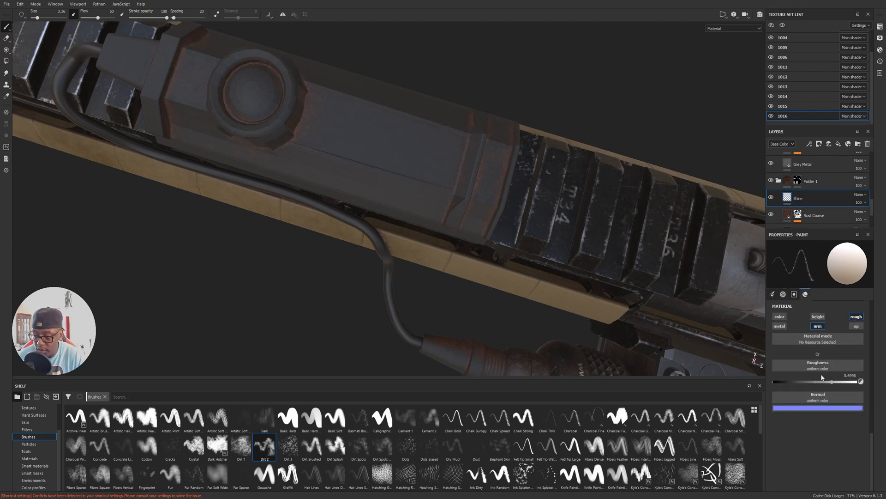
{"action": "left_click_drag", "start_coordinate": [833, 382], "coordinate": [795, 382]}
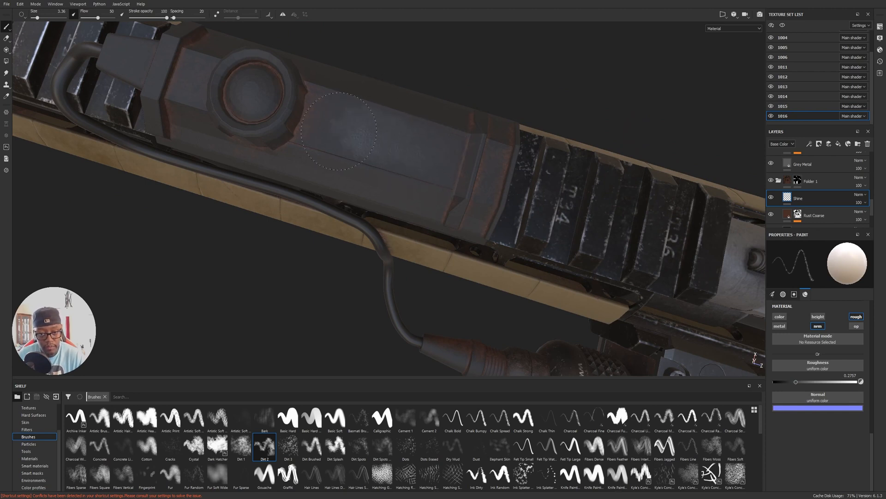
Paint uneven shiny patches on the Shine layer over the switch pad's flat top, round button and sloped side.
{"action": "left_click_drag", "start_coordinate": [346, 112], "coordinate": [473, 215], "text": "alt"}
{"action": "middle_click_drag", "start_coordinate": [598, 234], "coordinate": [444, 146], "text": "alt"}
{"action": "left_click_drag", "start_coordinate": [462, 115], "coordinate": [522, 155], "text": "alt"}
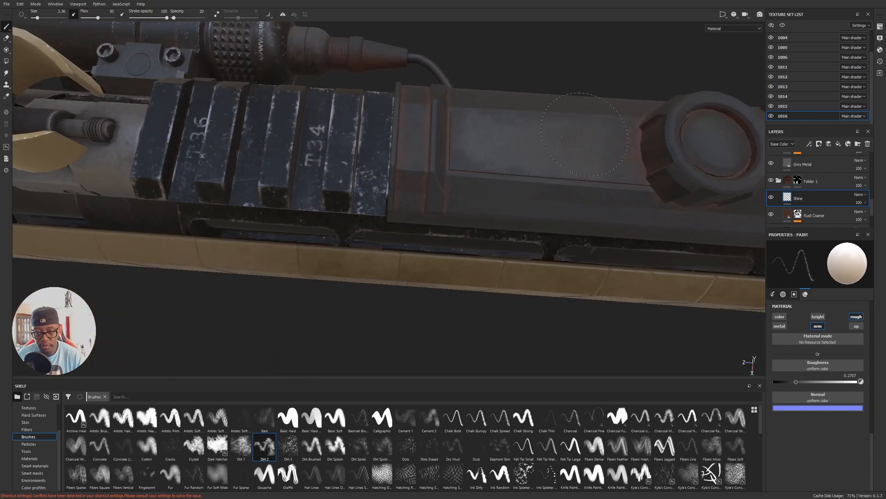
{"action": "left_click_drag", "start_coordinate": [693, 150], "coordinate": [713, 145]}
{"action": "left_click_drag", "start_coordinate": [563, 197], "coordinate": [605, 115], "text": "alt"}
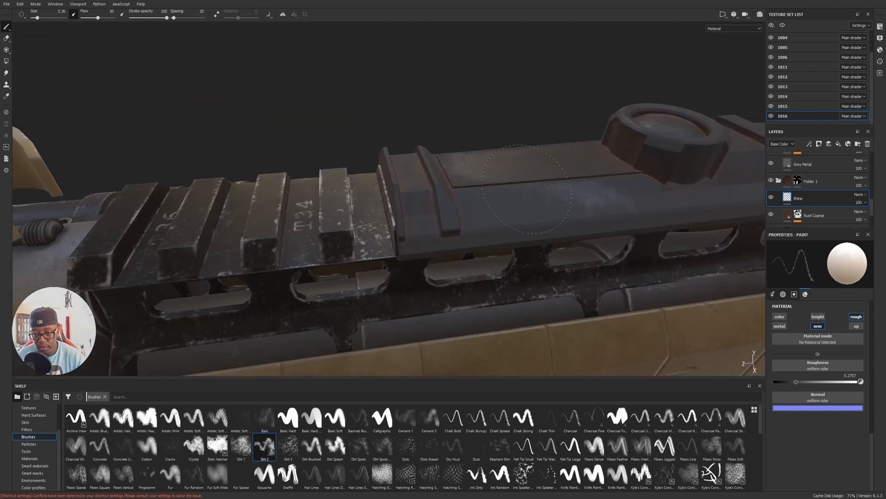
{"action": "left_click_drag", "start_coordinate": [610, 206], "coordinate": [620, 187]}
{"action": "left_click_drag", "start_coordinate": [521, 174], "coordinate": [569, 190], "text": "alt"}
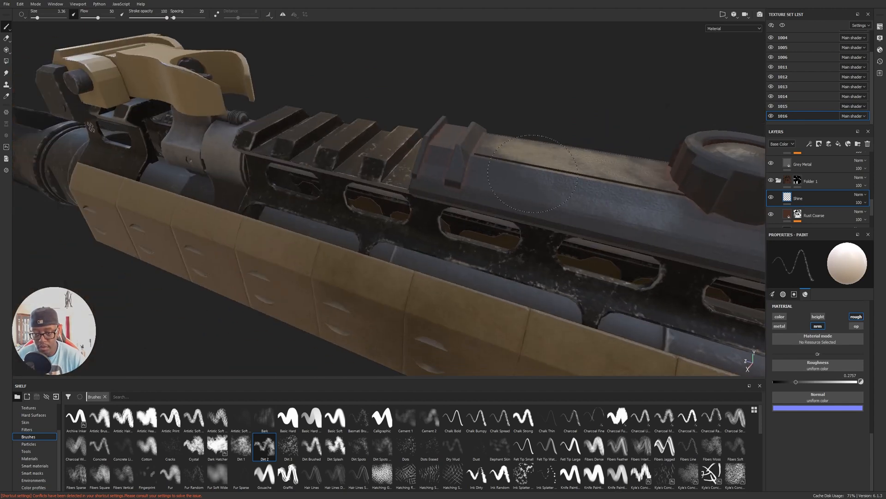
{"action": "mouse_move", "coordinate": [566, 143]}
{"action": "left_mouse_down", "text": "alt"}
{"action": "mouse_move", "coordinate": [667, 206]}
{"action": "mouse_move", "coordinate": [599, 281]}
{"action": "left_mouse_up", "text": "alt"}
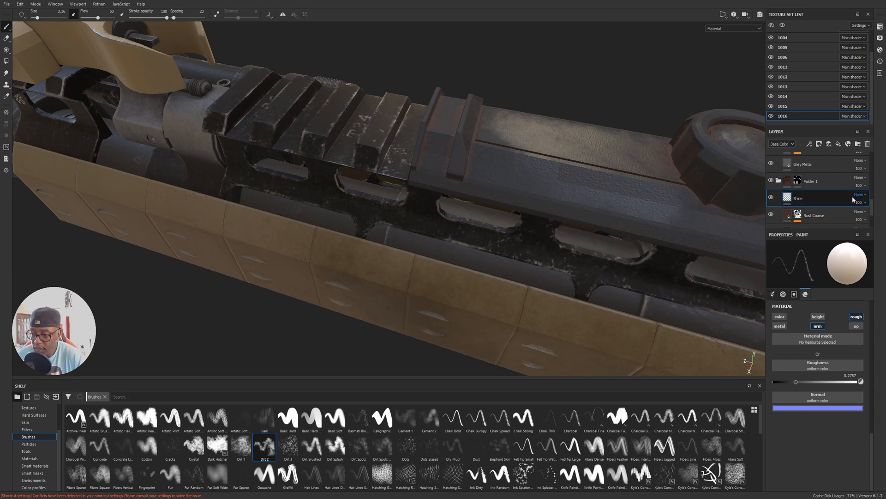
Try painting a muted dark brown base color on the Shine layer over the pad's flat top.
{"action": "scroll", "coordinate": [873, 209], "scroll_direction": "down", "scroll_amount": 2}
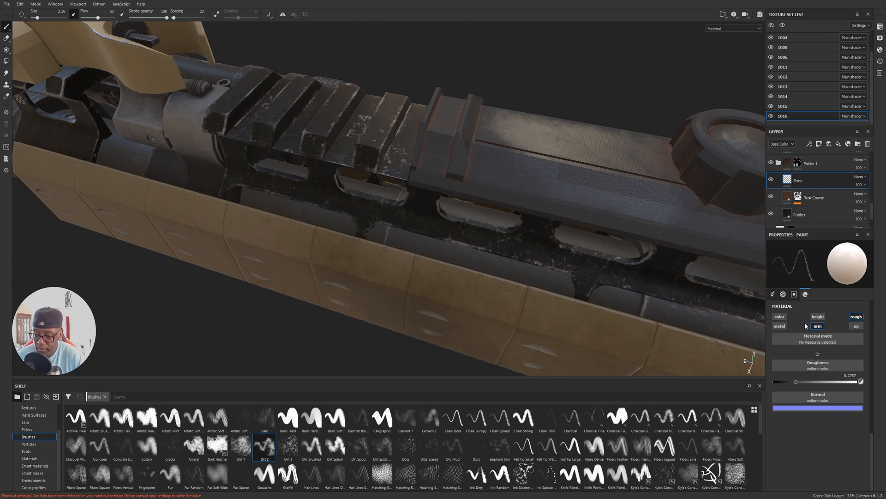
{"action": "left_click", "coordinate": [780, 317]}
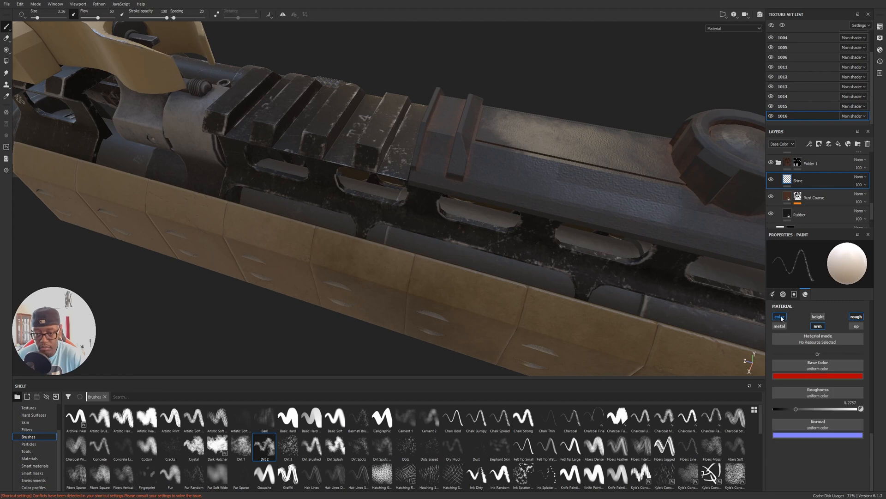
{"action": "left_click", "coordinate": [802, 378]}
{"action": "mouse_move", "coordinate": [819, 439]}
{"action": "left_mouse_down"}
{"action": "mouse_move", "coordinate": [833, 434]}
{"action": "mouse_move", "coordinate": [850, 446]}
{"action": "mouse_move", "coordinate": [835, 437]}
{"action": "left_mouse_up"}
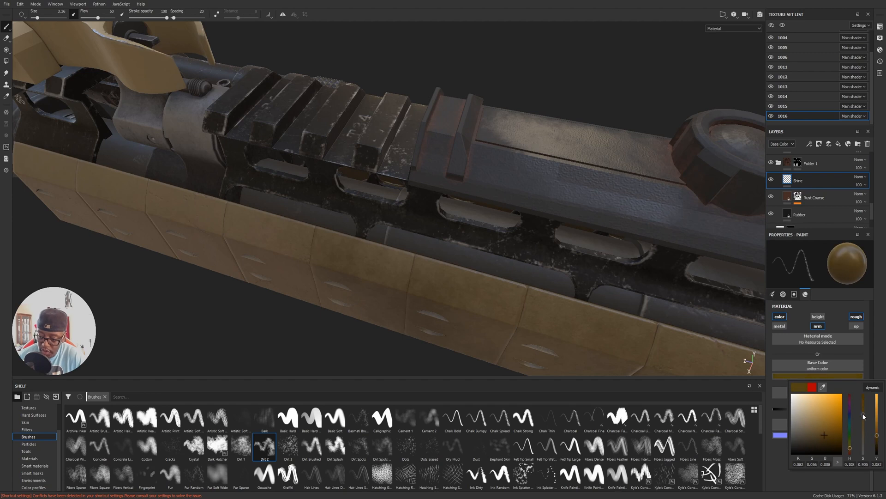
{"action": "left_click_drag", "start_coordinate": [577, 192], "coordinate": [554, 190], "text": "alt"}
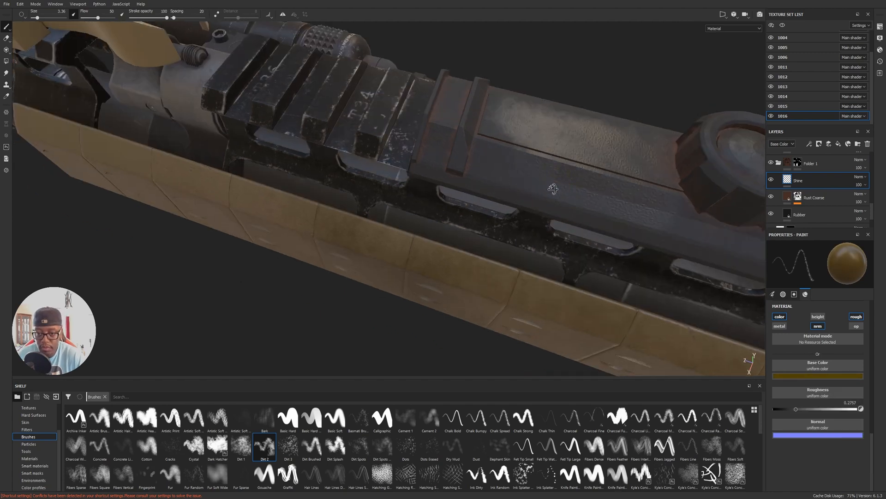
{"action": "left_click", "coordinate": [830, 376]}
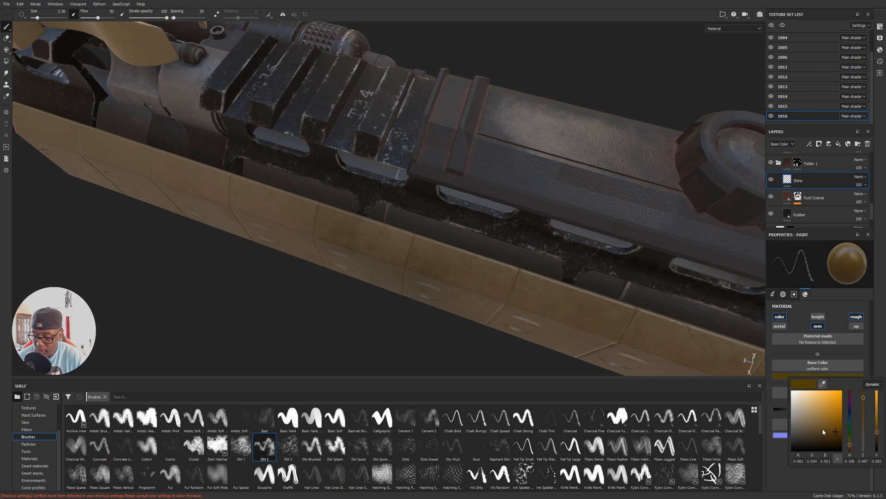
{"action": "left_click_drag", "start_coordinate": [810, 434], "coordinate": [811, 436]}
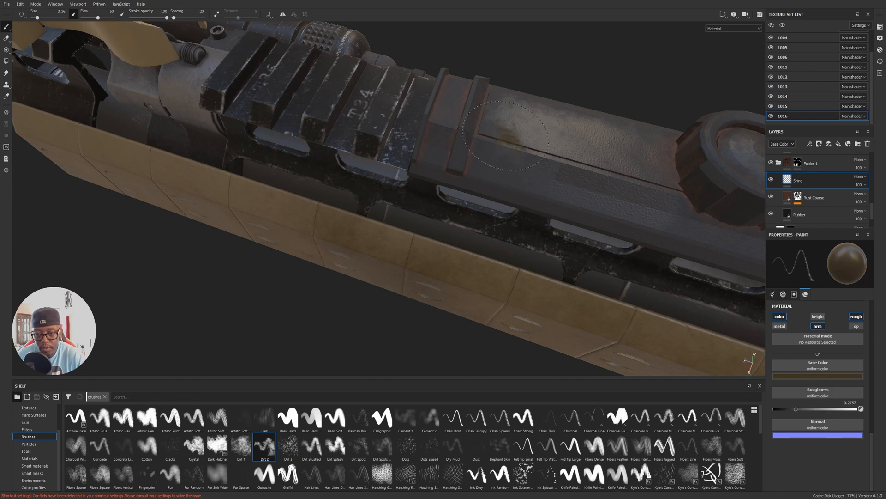
{"action": "left_click", "coordinate": [856, 316]}
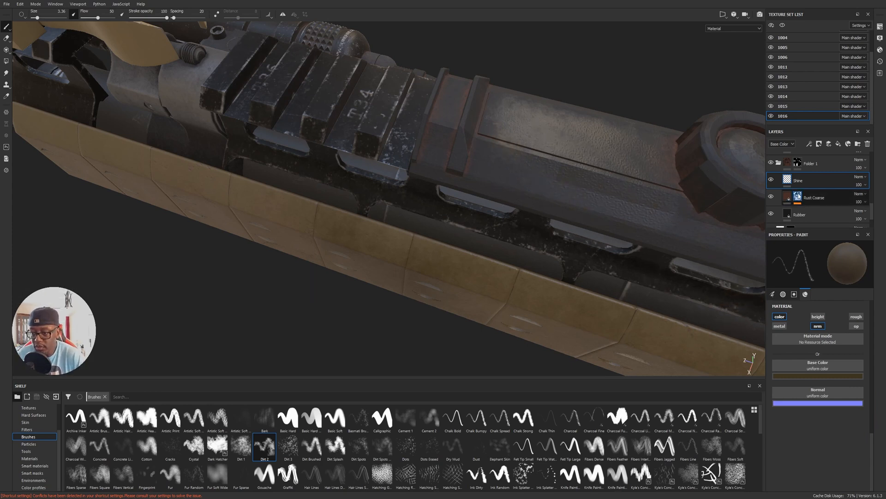
Return to the paint effect in the Rust Coarse mask and switch its brush to white.
{"action": "left_click", "coordinate": [788, 197]}
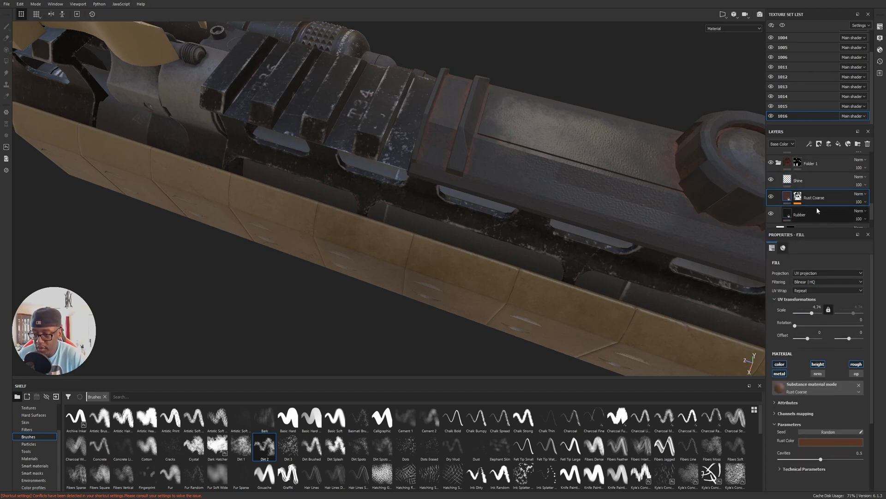
{"action": "left_click", "coordinate": [797, 197]}
{"action": "left_click", "coordinate": [813, 212]}
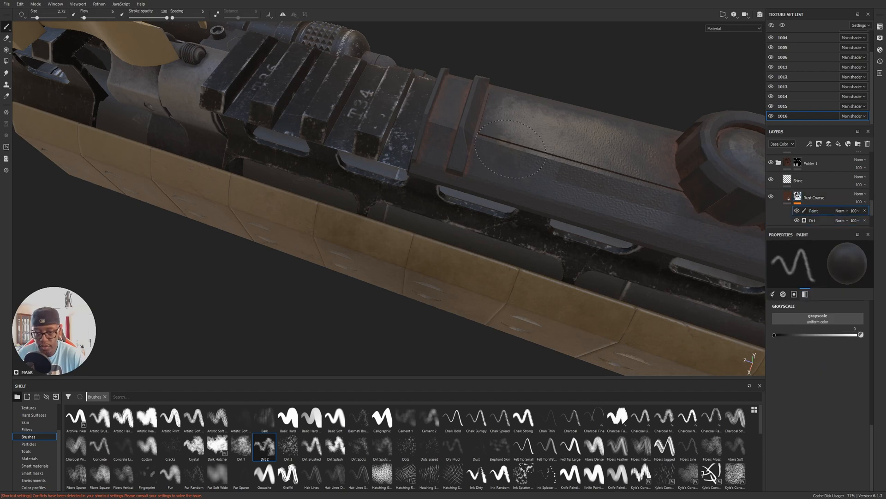
{"action": "left_click_drag", "start_coordinate": [562, 196], "coordinate": [569, 233], "text": "alt"}
{"action": "key", "text": "x"}
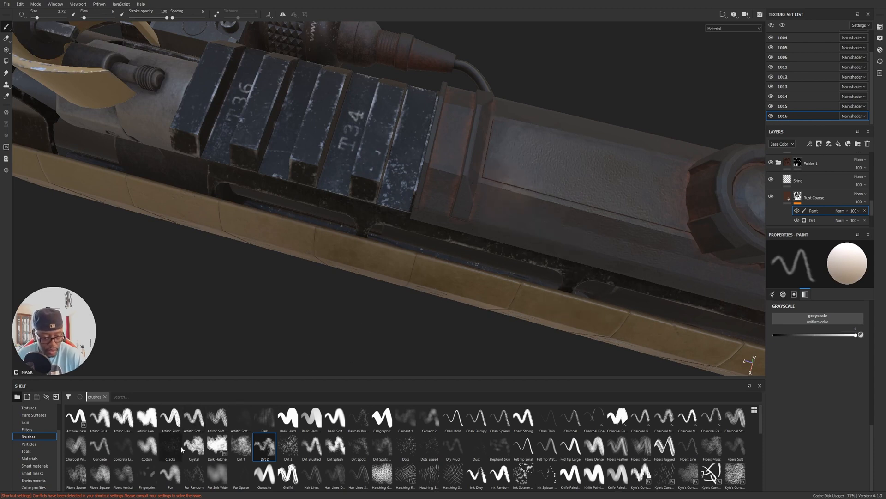
Paint faint rust patches over the switch pad with the Dirt 2 brush at size 4.06 and flow 12.
{"action": "left_click", "coordinate": [269, 446]}
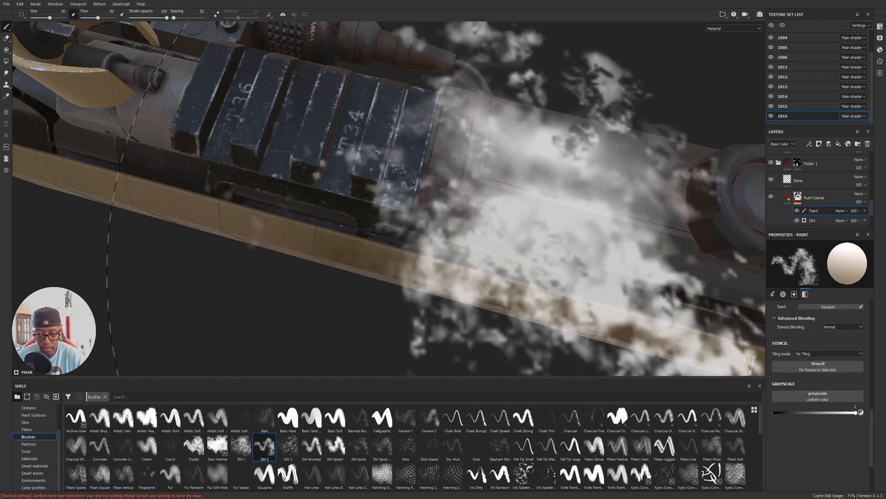
{"action": "right_click_drag", "start_coordinate": [597, 239], "coordinate": [522, 242], "text": "ctrl"}
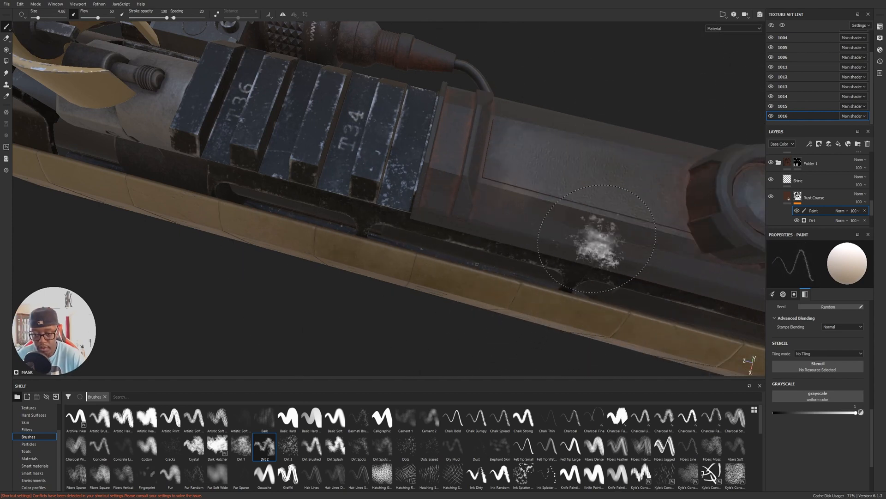
{"action": "left_click", "coordinate": [90, 17]}
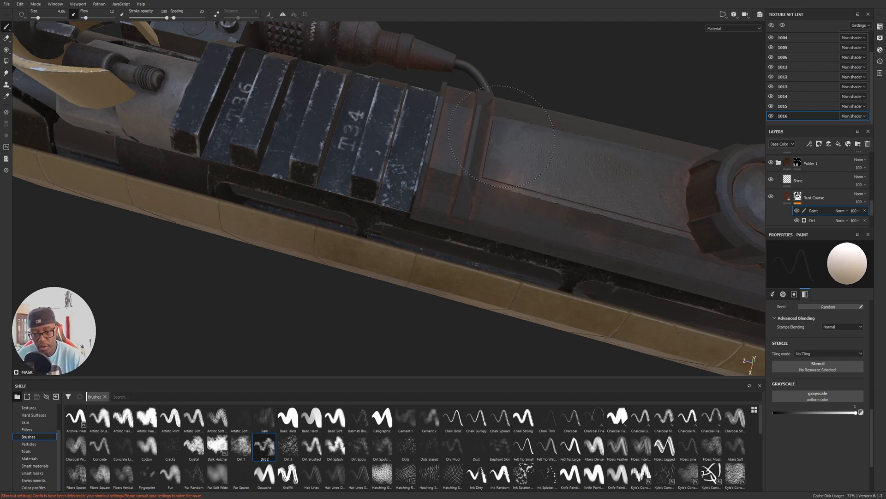
{"action": "mouse_move", "coordinate": [621, 159]}
{"action": "left_mouse_down", "text": "alt"}
{"action": "mouse_move", "coordinate": [612, 183]}
{"action": "mouse_move", "coordinate": [579, 143]}
{"action": "left_mouse_up", "text": "alt"}
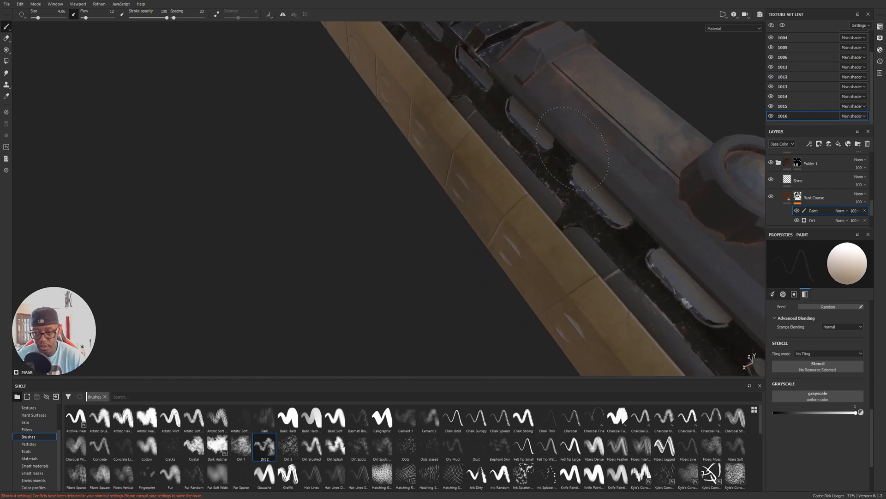
Inspect the rust patches on the switch pad from several angles.
{"action": "mouse_move", "coordinate": [713, 197]}
{"action": "left_mouse_down", "text": "alt"}
{"action": "mouse_move", "coordinate": [485, 148]}
{"action": "mouse_move", "coordinate": [531, 152]}
{"action": "mouse_move", "coordinate": [461, 180]}
{"action": "left_mouse_up", "text": "alt"}
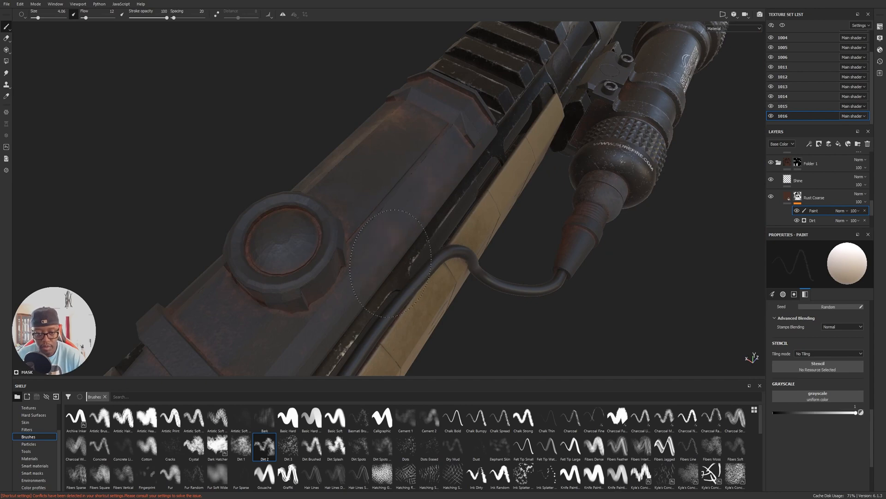
{"action": "mouse_move", "coordinate": [338, 300]}
{"action": "left_mouse_down", "text": "alt"}
{"action": "mouse_move", "coordinate": [529, 119]}
{"action": "mouse_move", "coordinate": [677, 222]}
{"action": "mouse_move", "coordinate": [691, 214]}
{"action": "mouse_move", "coordinate": [463, 278]}
{"action": "mouse_move", "coordinate": [477, 264]}
{"action": "mouse_move", "coordinate": [482, 292]}
{"action": "left_mouse_up", "text": "alt"}
{"action": "right_click_drag", "start_coordinate": [482, 292], "coordinate": [546, 253], "text": "alt"}
{"action": "mouse_move", "coordinate": [471, 205]}
{"action": "left_mouse_down"}
{"action": "mouse_move", "coordinate": [458, 200]}
{"action": "mouse_move", "coordinate": [478, 226]}
{"action": "mouse_move", "coordinate": [523, 206]}
{"action": "mouse_move", "coordinate": [467, 268]}
{"action": "mouse_move", "coordinate": [485, 247]}
{"action": "mouse_move", "coordinate": [451, 235]}
{"action": "mouse_move", "coordinate": [471, 182]}
{"action": "mouse_move", "coordinate": [431, 194]}
{"action": "mouse_move", "coordinate": [450, 208]}
{"action": "left_mouse_up"}
{"action": "mouse_move", "coordinate": [490, 237]}
{"action": "left_mouse_down", "text": "alt"}
{"action": "mouse_move", "coordinate": [530, 247]}
{"action": "mouse_move", "coordinate": [483, 253]}
{"action": "mouse_move", "coordinate": [450, 292]}
{"action": "left_mouse_up", "text": "alt"}
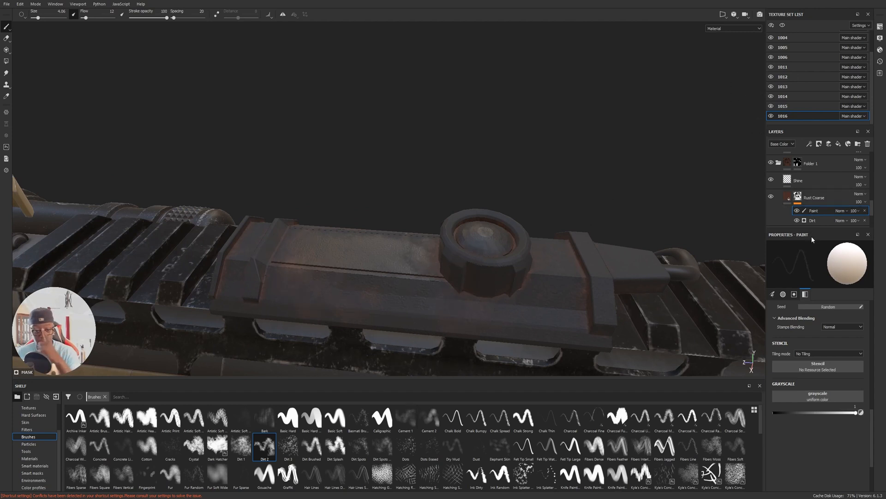
Add a paint layer above Rust Coarse and limit its brush material to the height and normal channels.
{"action": "scroll", "coordinate": [873, 210], "scroll_direction": "down", "scroll_amount": 2}
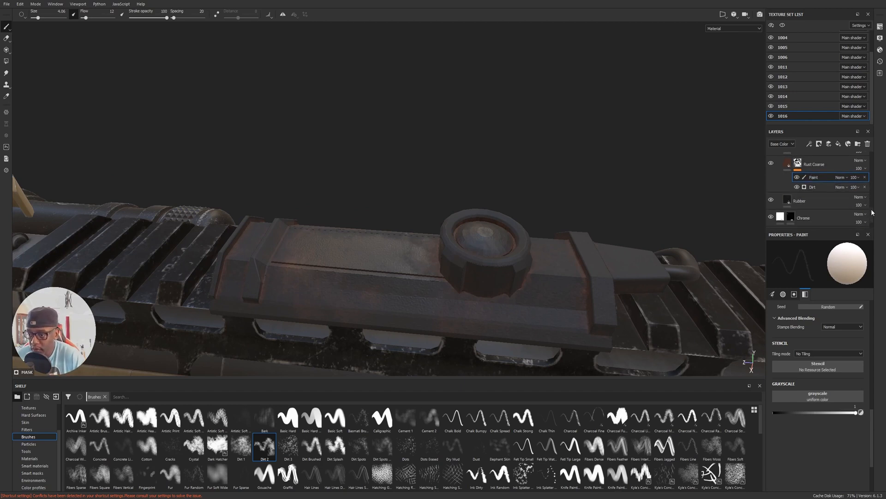
{"action": "scroll", "coordinate": [875, 209], "scroll_direction": "up", "scroll_amount": 2}
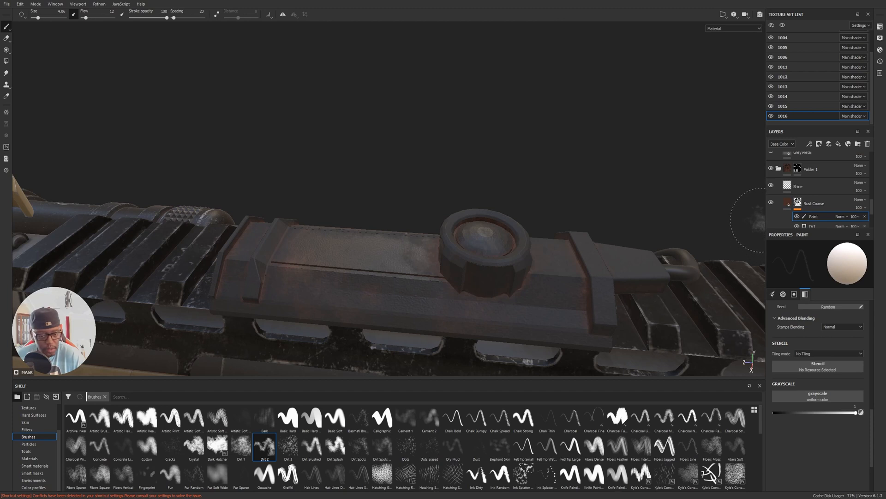
{"action": "left_click", "coordinate": [824, 204]}
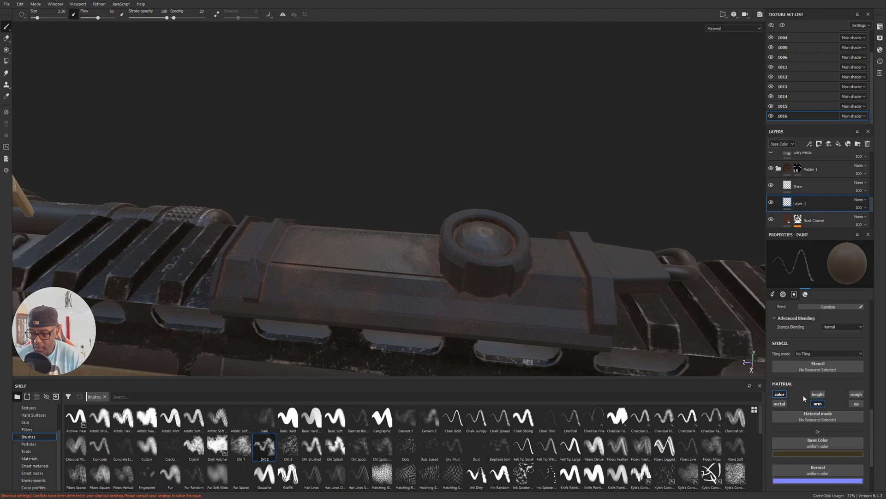
{"action": "left_click", "coordinate": [779, 395]}
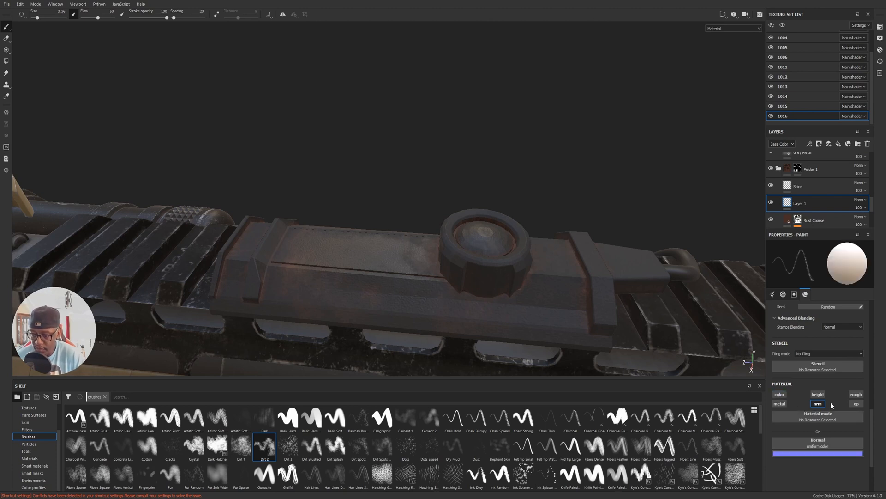
{"action": "left_click", "coordinate": [819, 395]}
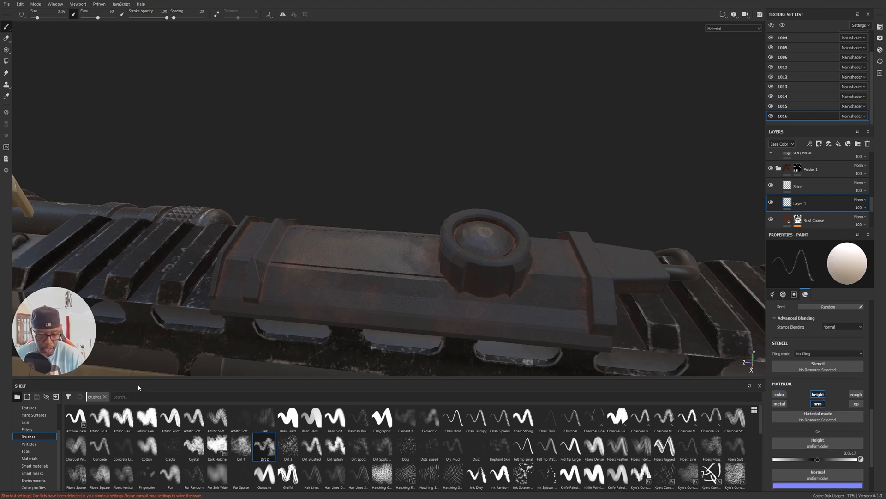
Try the Stains Scratched smart mask on Layer 1 with Global Balance 1, Global Contrast 0.64 and Texture 2 at 0.65, and delete the layer.
{"action": "left_click", "coordinate": [33, 473]}
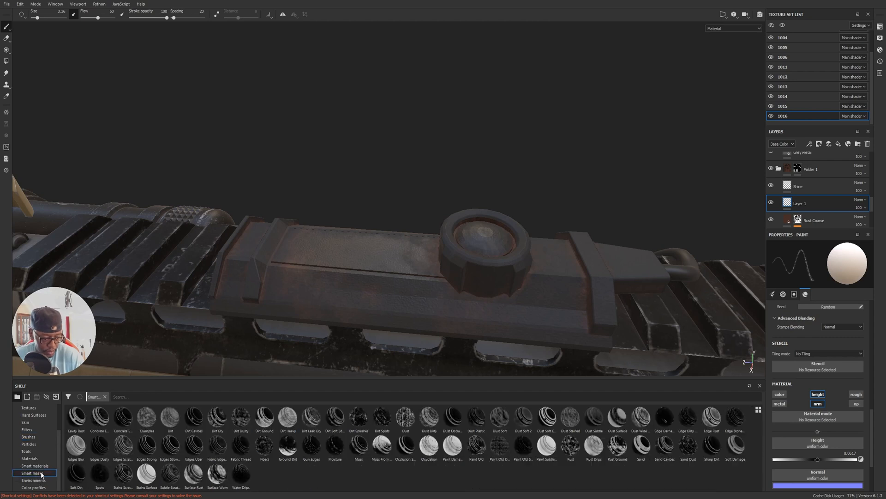
{"action": "left_click_drag", "start_coordinate": [119, 480], "coordinate": [803, 208]}
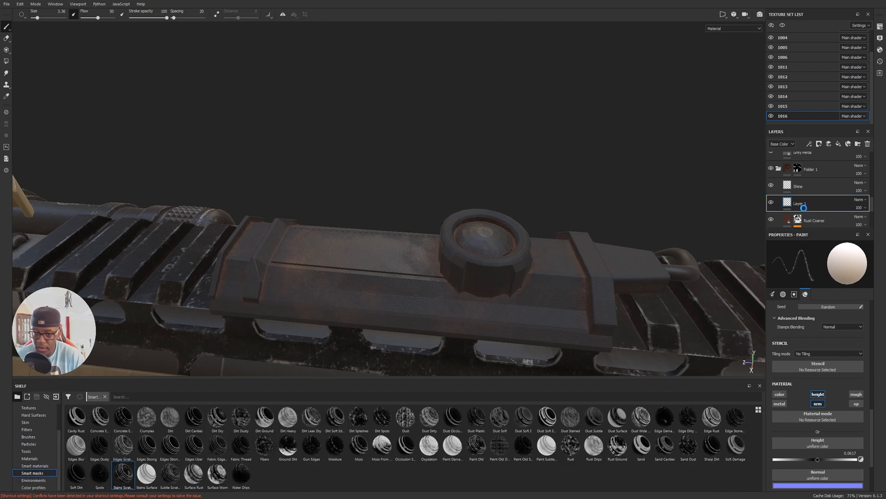
{"action": "left_click_drag", "start_coordinate": [571, 167], "coordinate": [585, 224], "text": "alt"}
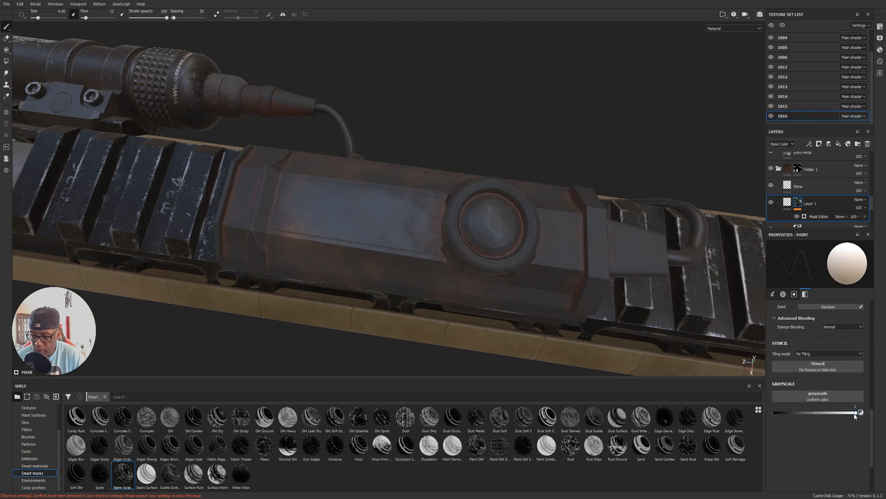
{"action": "left_click_drag", "start_coordinate": [848, 415], "coordinate": [865, 416]}
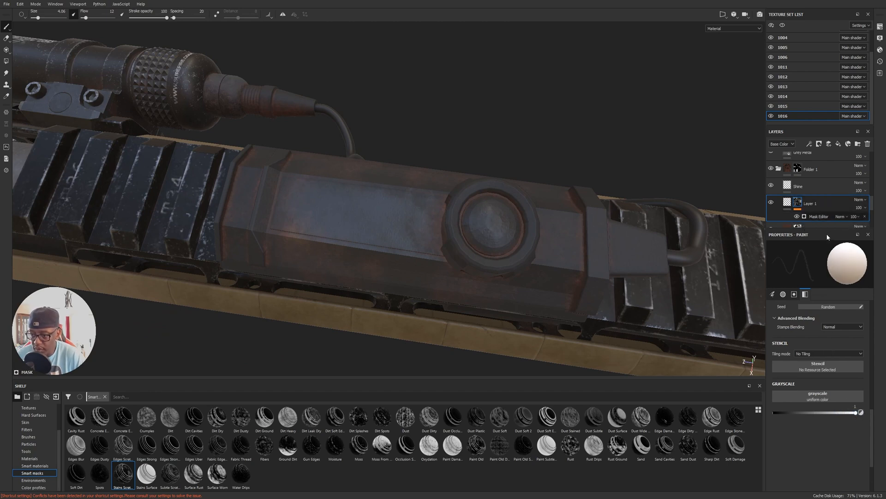
{"action": "left_click", "coordinate": [828, 217]}
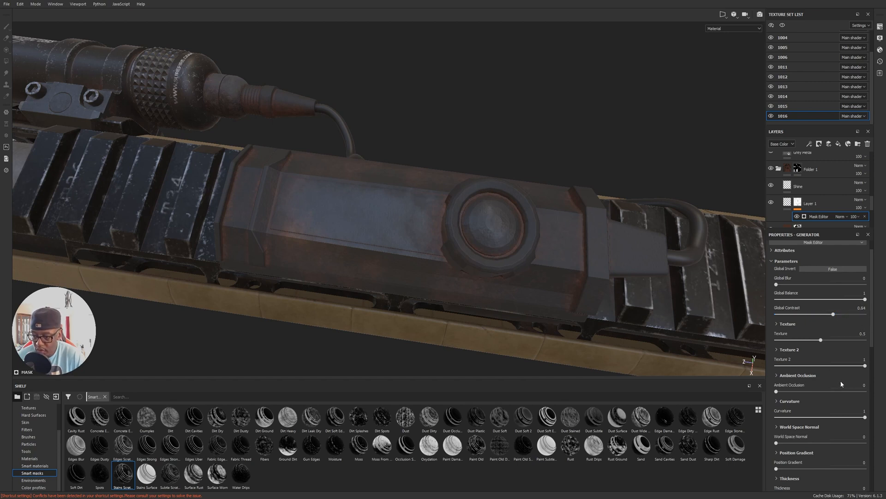
{"action": "left_click_drag", "start_coordinate": [864, 365], "coordinate": [834, 365]}
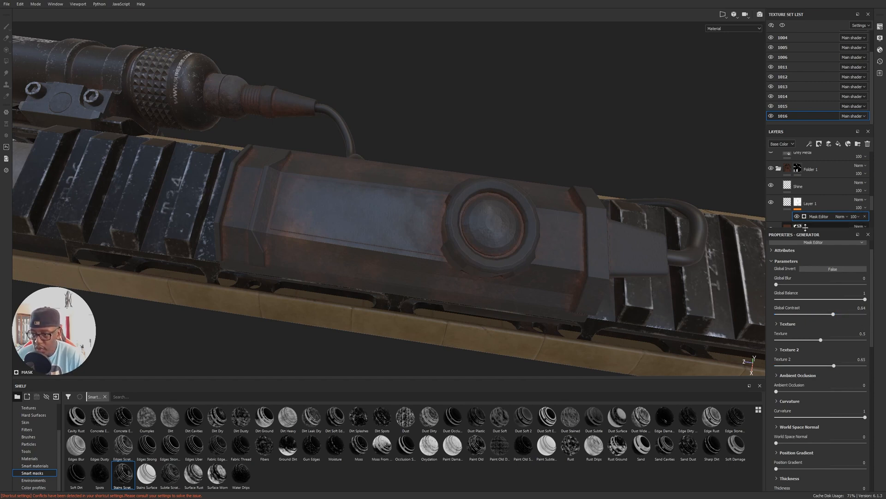
{"action": "left_click", "coordinate": [865, 216]}
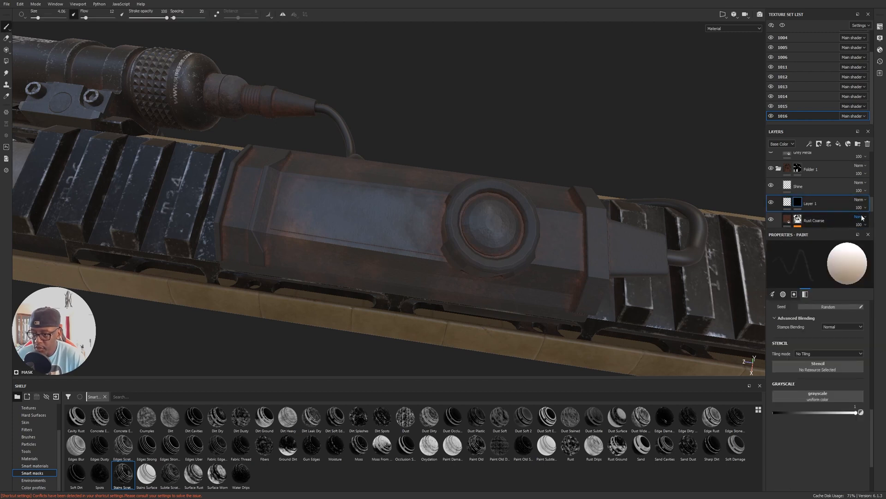
{"action": "left_click", "coordinate": [867, 144]}
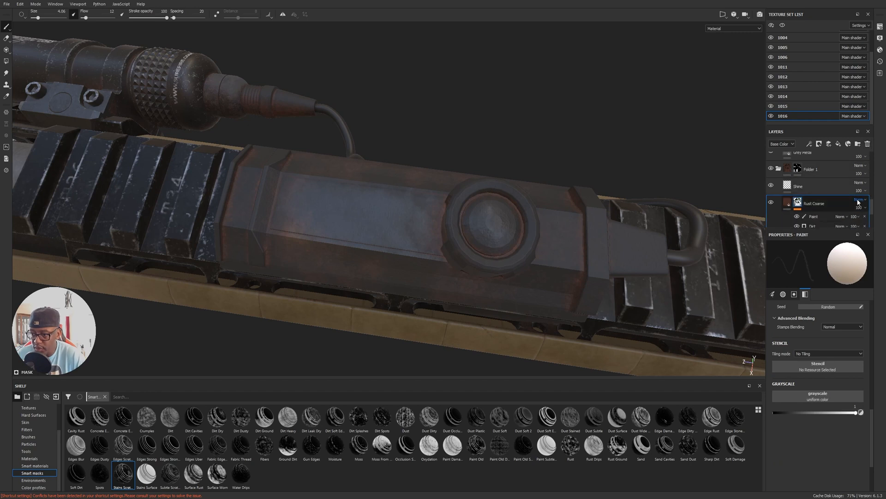
Try masking the Rubber base layer with the Stains Scratched smart mask.
{"action": "scroll", "coordinate": [872, 206], "scroll_direction": "down", "scroll_amount": 3}
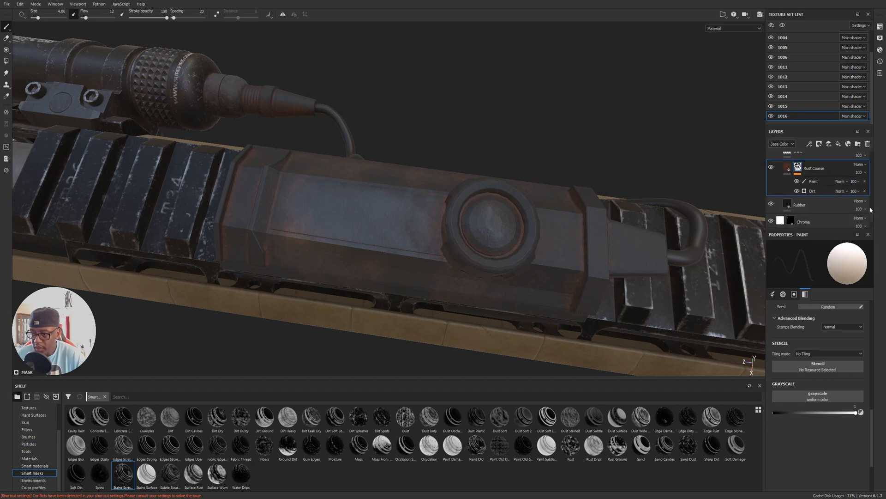
{"action": "left_click", "coordinate": [807, 202]}
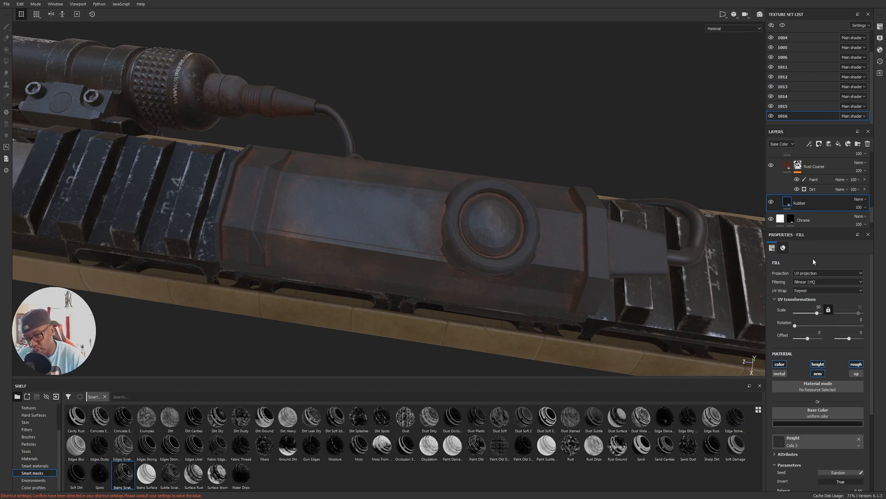
{"action": "mouse_move", "coordinate": [122, 474]}
{"action": "left_mouse_down"}
{"action": "mouse_move", "coordinate": [436, 383]}
{"action": "mouse_move", "coordinate": [814, 229]}
{"action": "mouse_move", "coordinate": [796, 208]}
{"action": "left_mouse_up"}
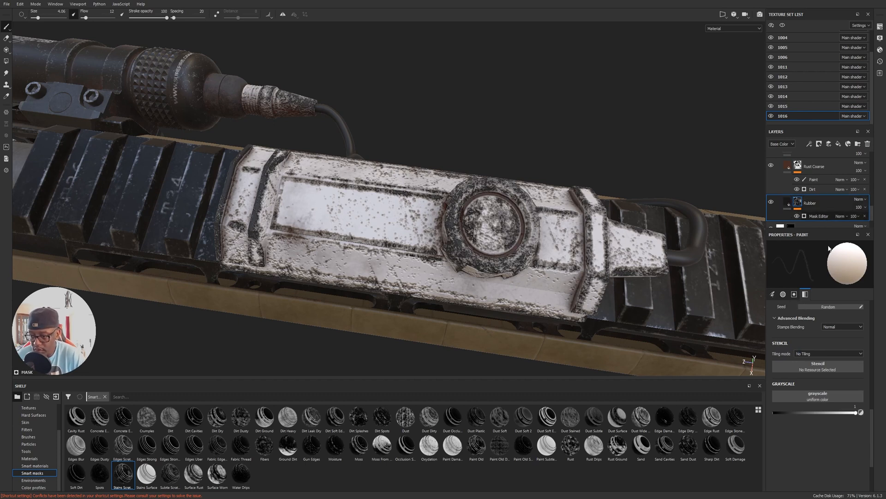
Try inverting the Rubber layer's Mask Editor and setting Texture 2 to 0.67, and undo these changes.
{"action": "left_click", "coordinate": [818, 216]}
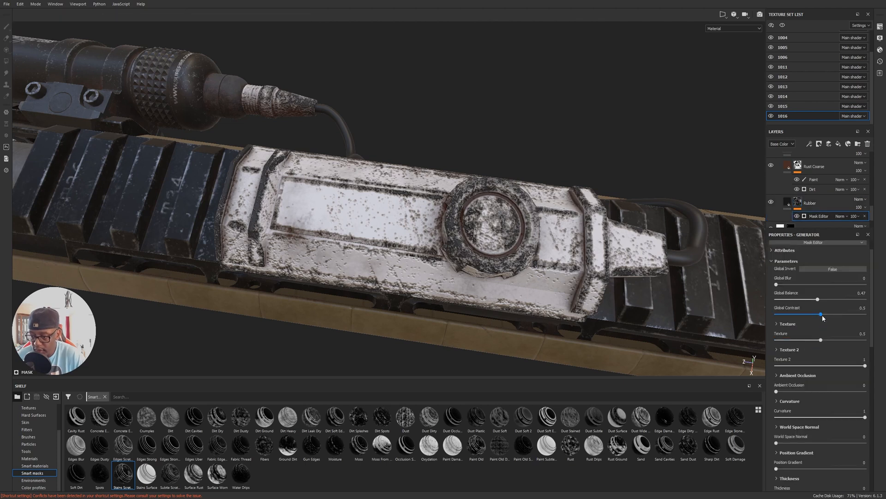
{"action": "left_click", "coordinate": [835, 270]}
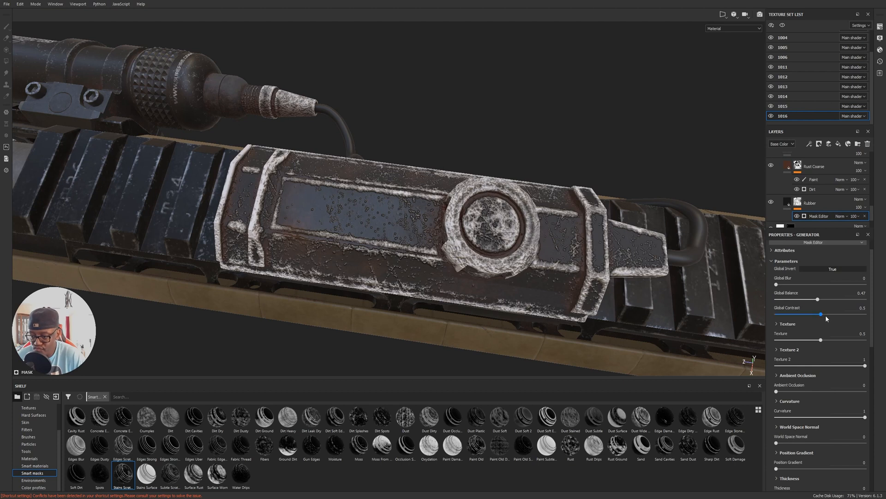
{"action": "left_click_drag", "start_coordinate": [863, 367], "coordinate": [836, 367]}
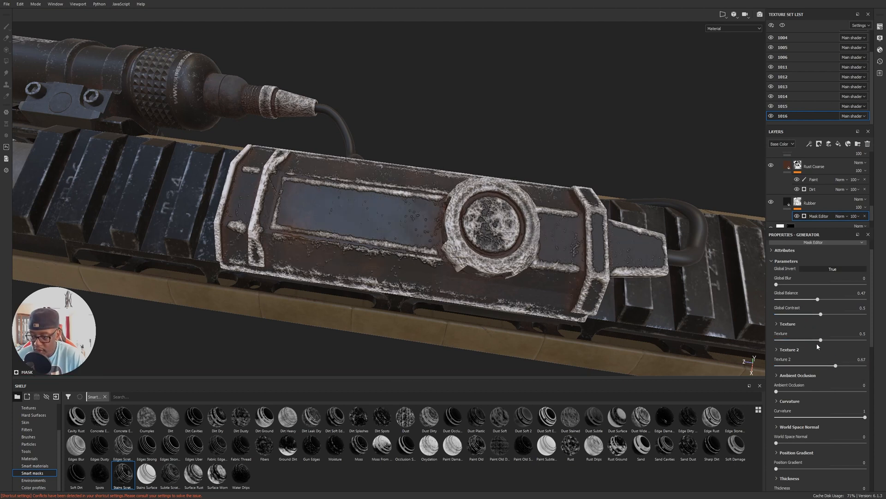
{"action": "left_click", "coordinate": [827, 271]}
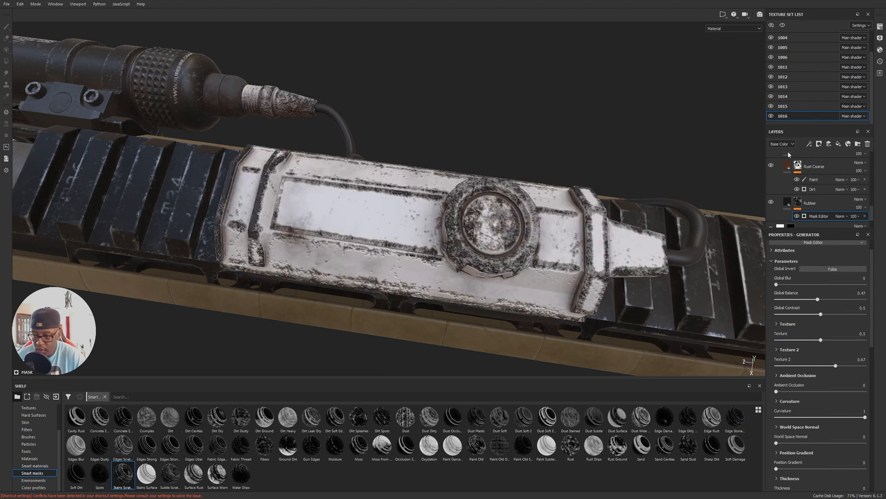
{"action": "key", "text": "ctrl+z"}
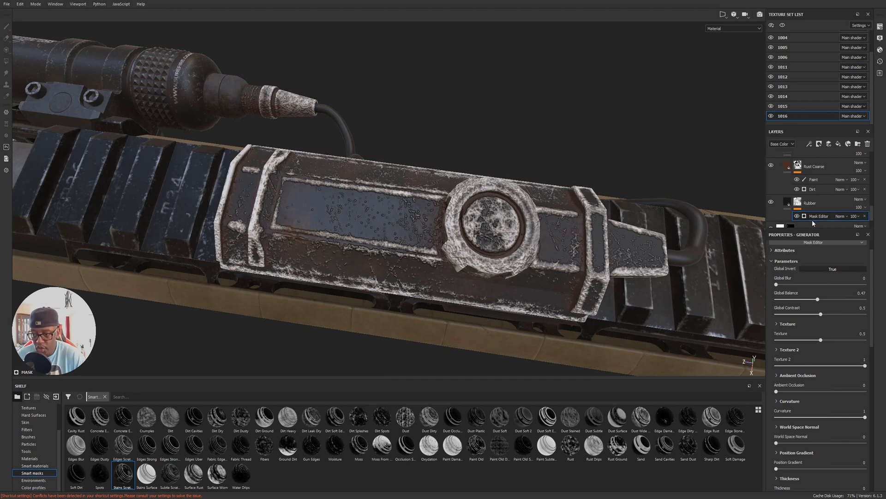
{"action": "key", "text": "ctrl+z"}
Delete the Mask Editor from the Rubber layer and remove the layer's mask.
{"action": "left_click", "coordinate": [865, 216]}
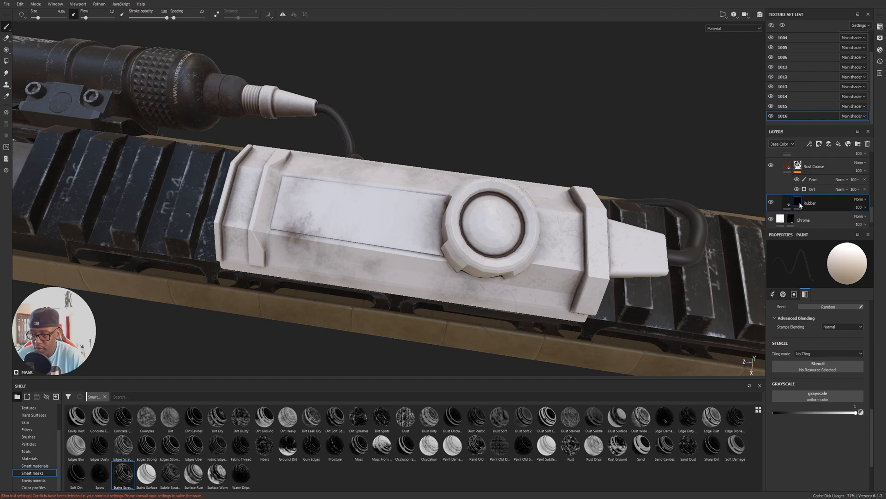
{"action": "right_click", "coordinate": [798, 203]}
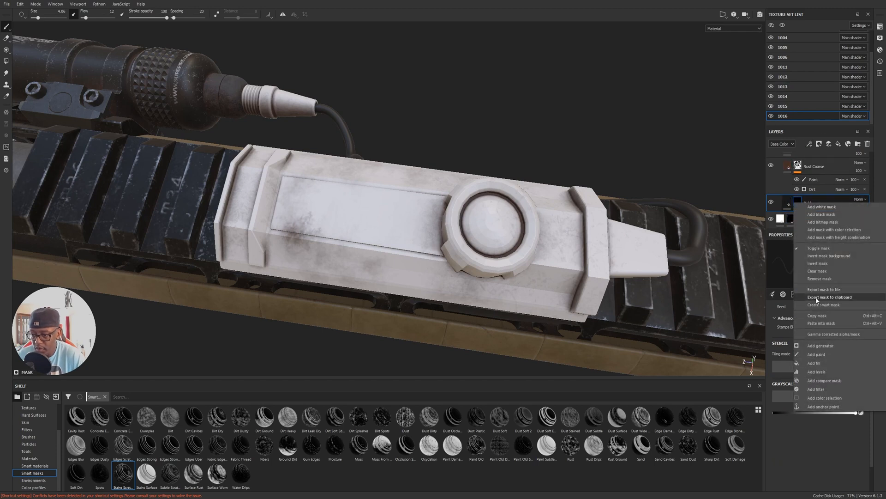
{"action": "left_click", "coordinate": [821, 279]}
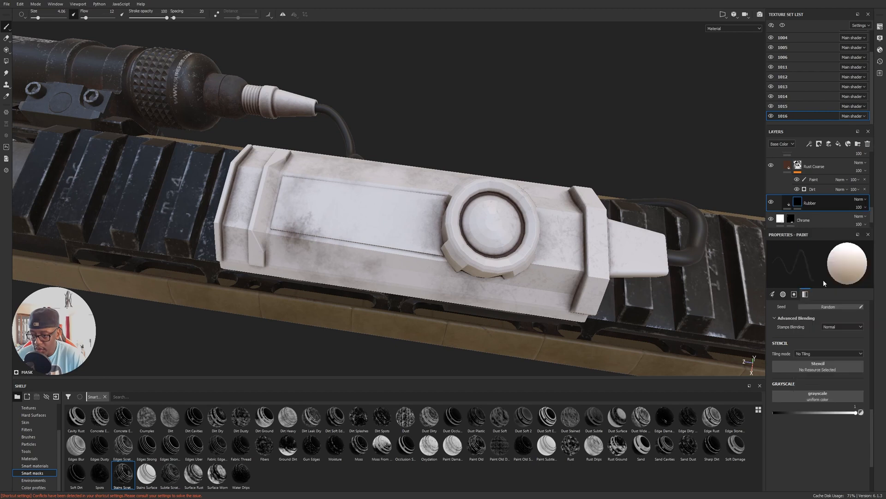
{"action": "middle_click_drag", "start_coordinate": [717, 259], "coordinate": [635, 237], "text": "alt"}
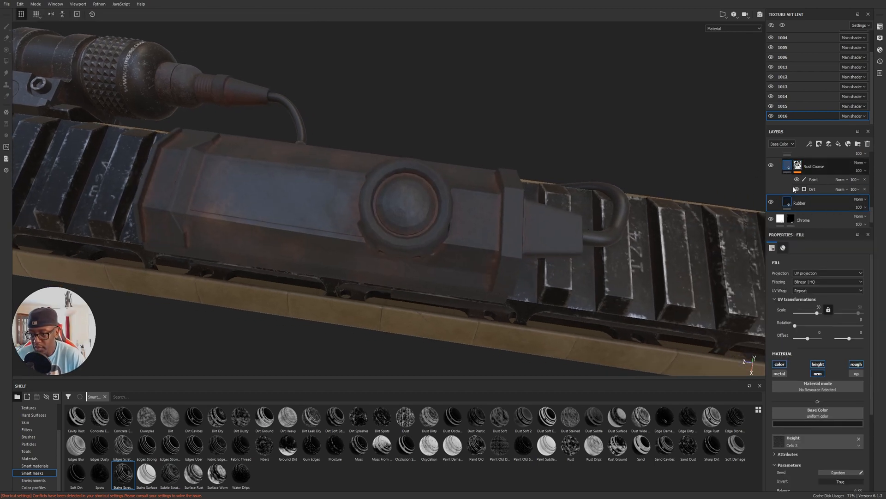
Try the Stains Scratched smart mask on the Rust Coarse layer with Global Invert toggled, and delete its Mask Editor.
{"action": "left_click", "coordinate": [788, 165]}
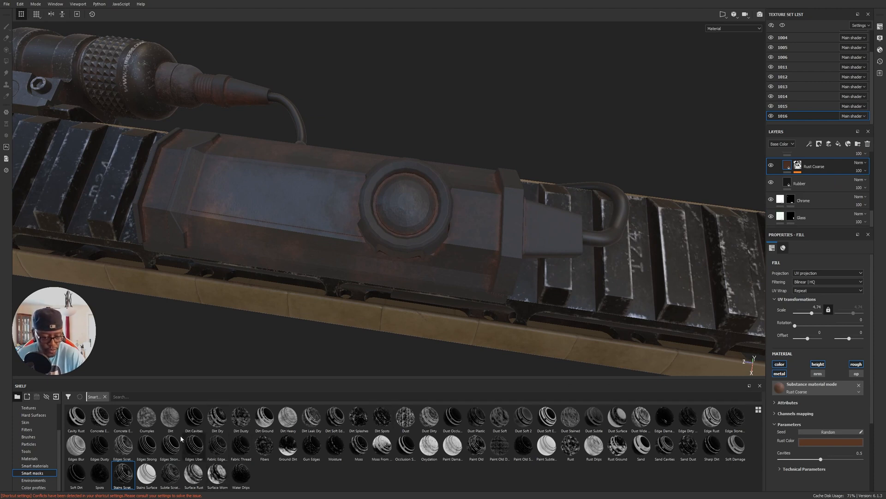
{"action": "mouse_move", "coordinate": [128, 480]}
{"action": "left_mouse_down"}
{"action": "mouse_move", "coordinate": [518, 318]}
{"action": "mouse_move", "coordinate": [803, 176]}
{"action": "left_mouse_up"}
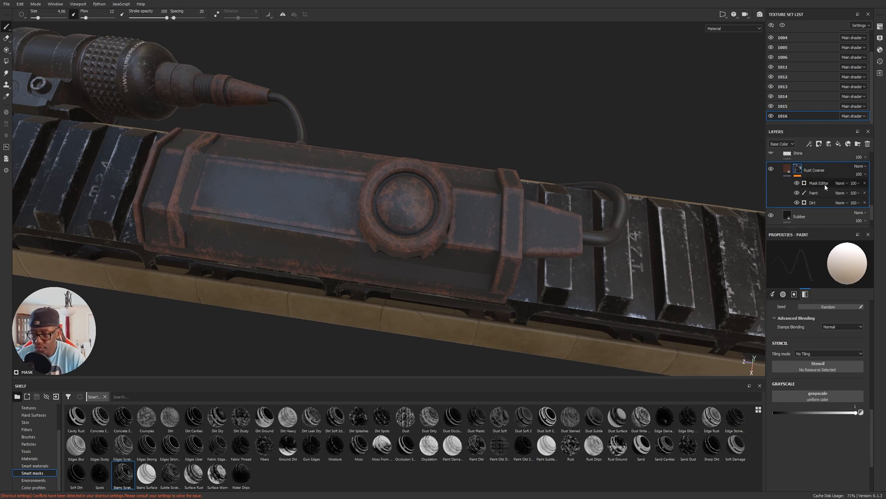
{"action": "left_click", "coordinate": [824, 182]}
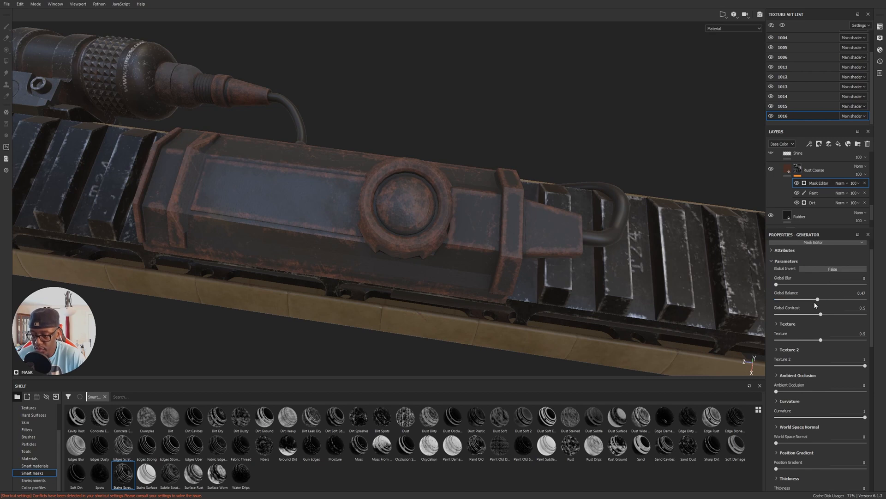
{"action": "left_click", "coordinate": [835, 269]}
{"action": "left_click", "coordinate": [835, 269]}
{"action": "key", "text": "Delete"}
{"action": "mouse_move", "coordinate": [508, 262]}
{"action": "left_mouse_down", "text": "alt"}
{"action": "mouse_move", "coordinate": [583, 227]}
{"action": "mouse_move", "coordinate": [555, 250]}
{"action": "mouse_move", "coordinate": [563, 232]}
{"action": "mouse_move", "coordinate": [616, 231]}
{"action": "mouse_move", "coordinate": [674, 245]}
{"action": "left_mouse_up", "text": "alt"}
{"action": "scroll", "coordinate": [794, 172], "scroll_direction": "up", "scroll_amount": 3}
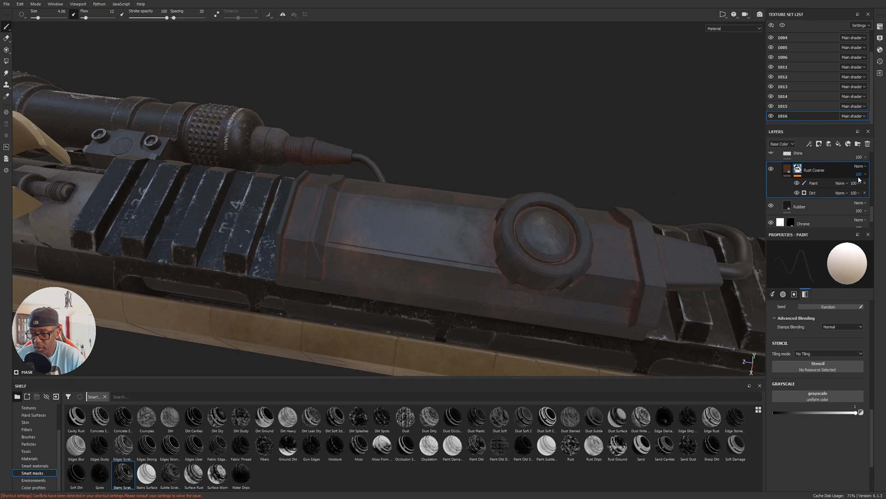
Add a paint layer above Rust Coarse and set its brush to height -0.1523 and size 0.29.
{"action": "left_click_drag", "start_coordinate": [875, 205], "coordinate": [873, 206]}
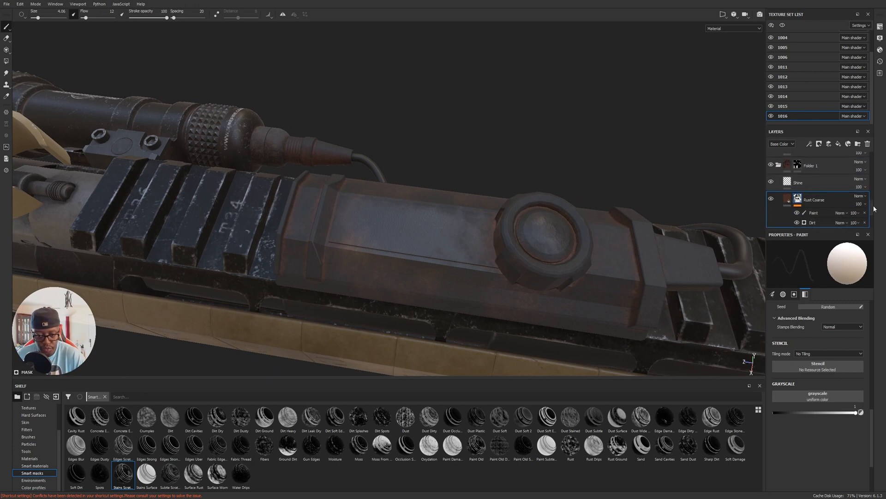
{"action": "left_click", "coordinate": [830, 144]}
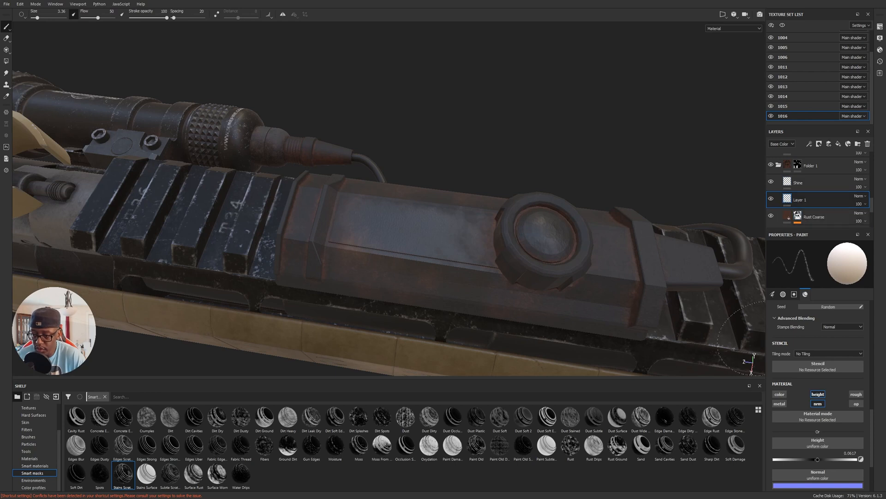
{"action": "left_click", "coordinate": [819, 402]}
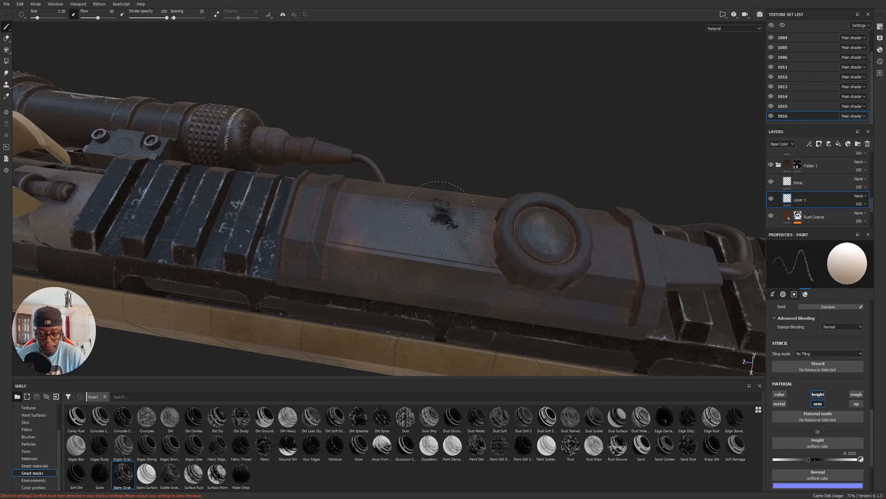
{"action": "mouse_move", "coordinate": [425, 234]}
{"action": "right_mouse_down", "text": "ctrl"}
{"action": "mouse_move", "coordinate": [390, 233]}
{"action": "mouse_move", "coordinate": [424, 234]}
{"action": "right_mouse_up", "text": "ctrl"}
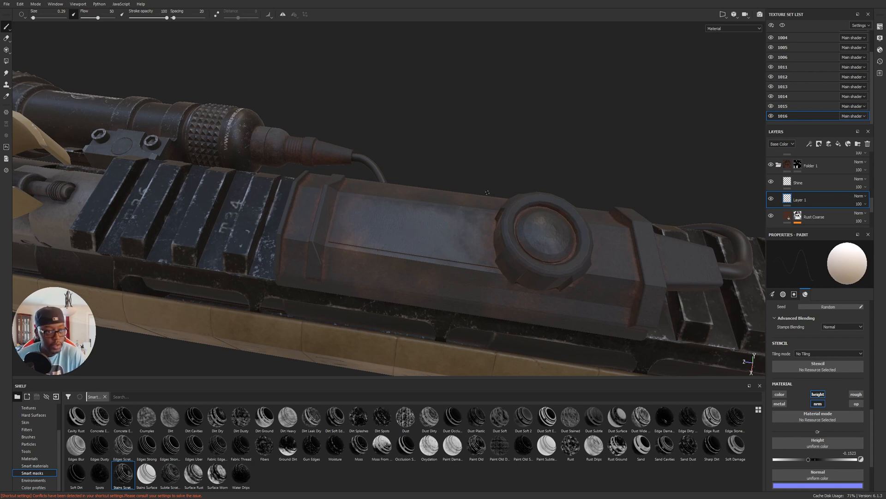
Set the brush size to 0.15 and paint height scratches across the top face of the rail-mounted switch pad.
{"action": "left_click", "coordinate": [60, 6]}
{"action": "left_click", "coordinate": [59, 5]}
{"action": "left_click", "coordinate": [61, 11]}
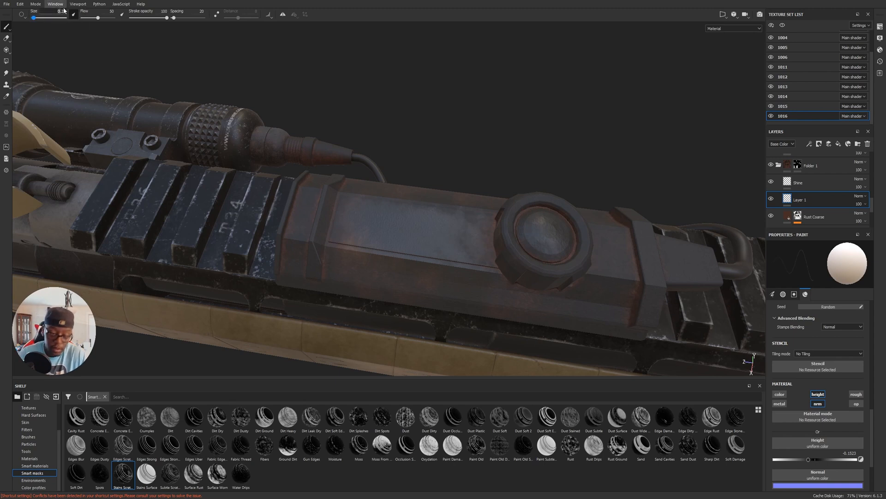
{"action": "key", "text": "Return"}
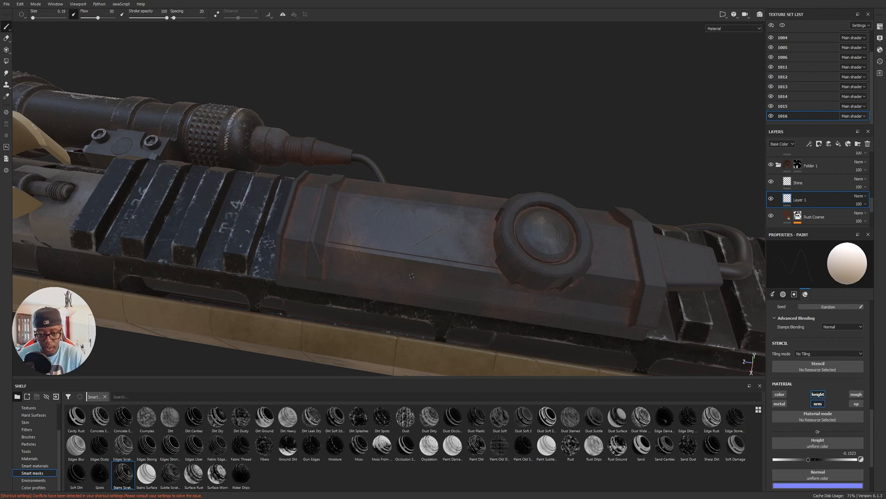
{"action": "left_click_drag", "start_coordinate": [455, 292], "coordinate": [566, 268], "text": "alt"}
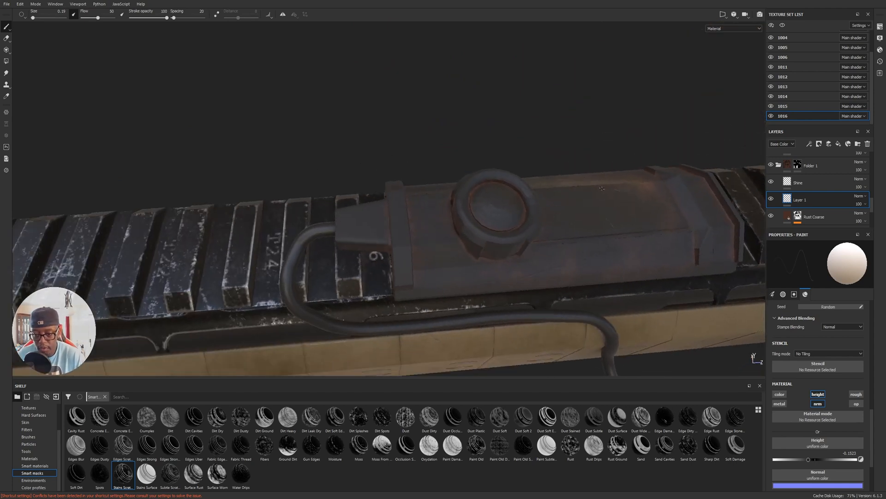
{"action": "left_click_drag", "start_coordinate": [564, 234], "coordinate": [571, 234], "text": "alt"}
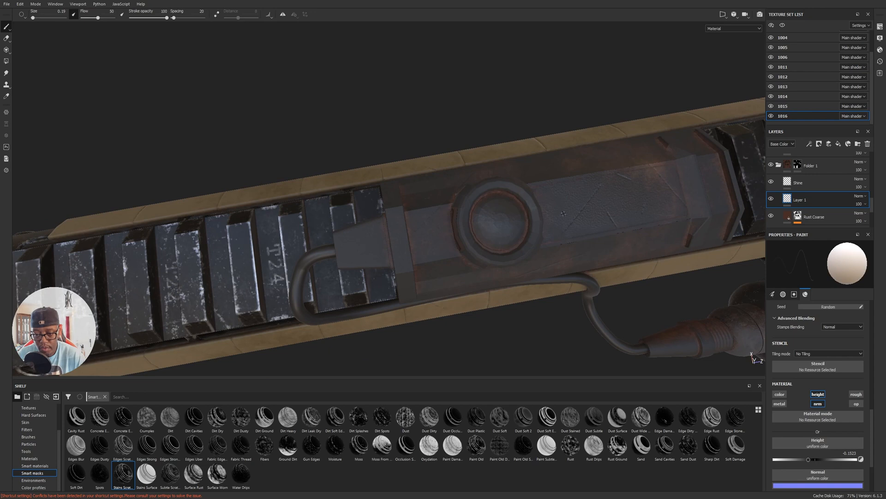
{"action": "left_click_drag", "start_coordinate": [560, 280], "coordinate": [626, 211], "text": "alt"}
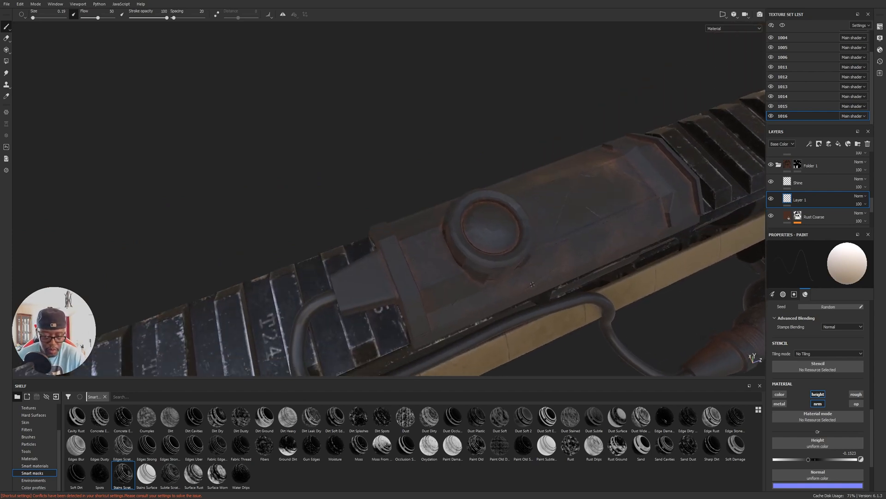
Set the brush flow to 13 and paint fainter height scratches over the switch pad's housing.
{"action": "left_click", "coordinate": [86, 17]}
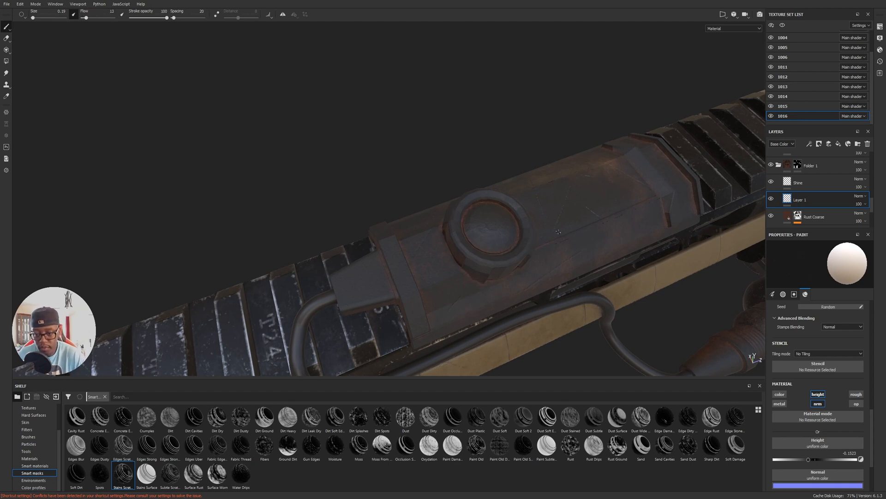
{"action": "left_click_drag", "start_coordinate": [571, 296], "coordinate": [573, 227], "text": "alt"}
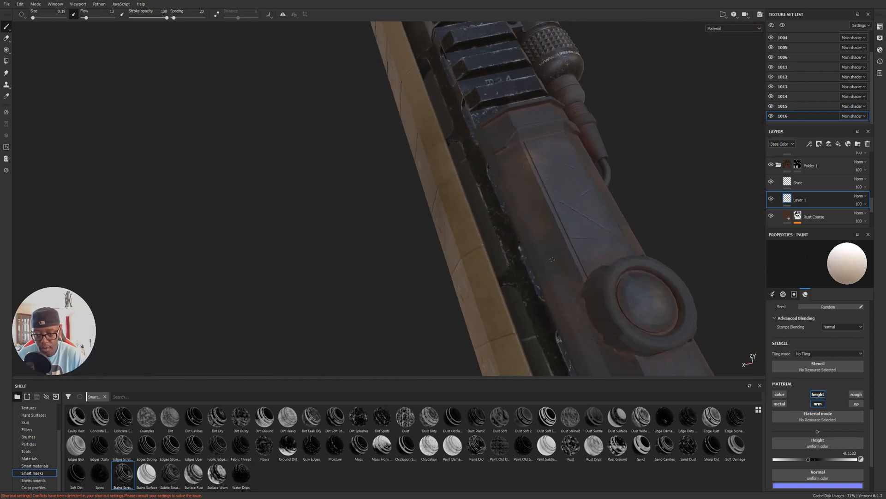
{"action": "left_click_drag", "start_coordinate": [564, 304], "coordinate": [673, 207], "text": "alt"}
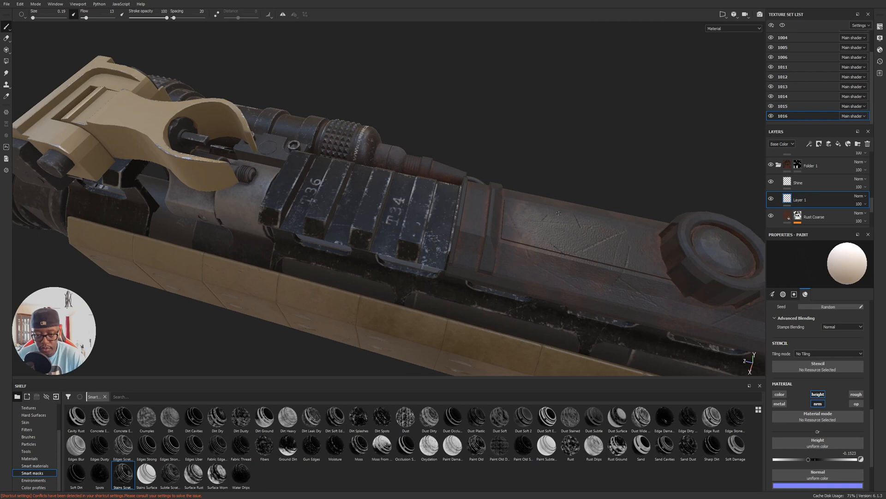
Examine the painted switch pad in context with the optic, weapon light and the rifle side bearing the red handprint.
{"action": "mouse_move", "coordinate": [600, 180]}
{"action": "left_mouse_down", "text": "alt"}
{"action": "mouse_move", "coordinate": [608, 146]}
{"action": "mouse_move", "coordinate": [512, 217]}
{"action": "mouse_move", "coordinate": [508, 193]}
{"action": "left_mouse_up", "text": "alt"}
{"action": "right_click_drag", "start_coordinate": [606, 119], "coordinate": [157, 58], "text": "alt"}
{"action": "left_click_drag", "start_coordinate": [513, 258], "coordinate": [826, 222], "text": "alt"}
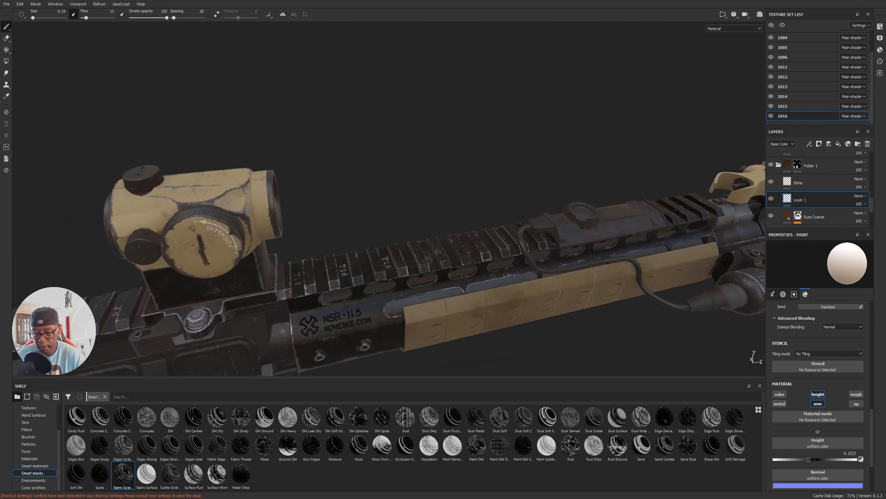
{"action": "left_click_drag", "start_coordinate": [676, 266], "coordinate": [370, 217], "text": "alt"}
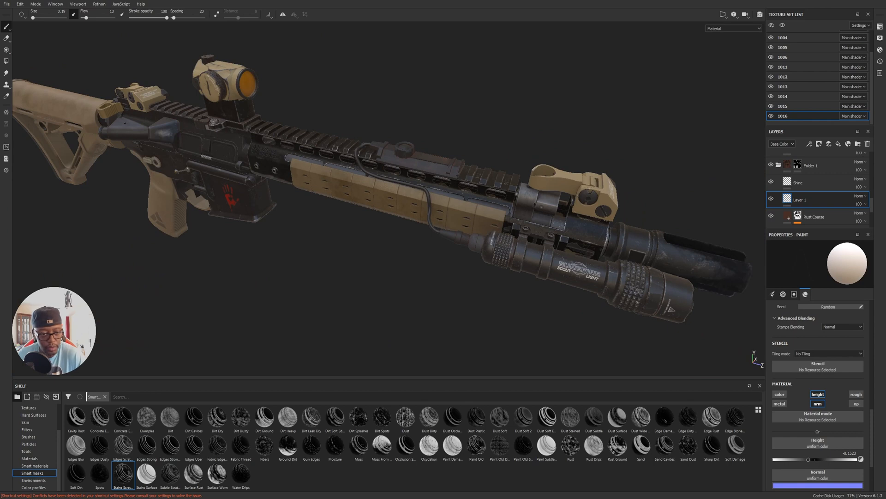
{"action": "left_click_drag", "start_coordinate": [355, 203], "coordinate": [561, 215], "text": "alt"}
{"action": "right_click_drag", "start_coordinate": [562, 215], "coordinate": [600, 194], "text": "alt"}
{"action": "left_click_drag", "start_coordinate": [600, 193], "coordinate": [623, 217], "text": "alt"}
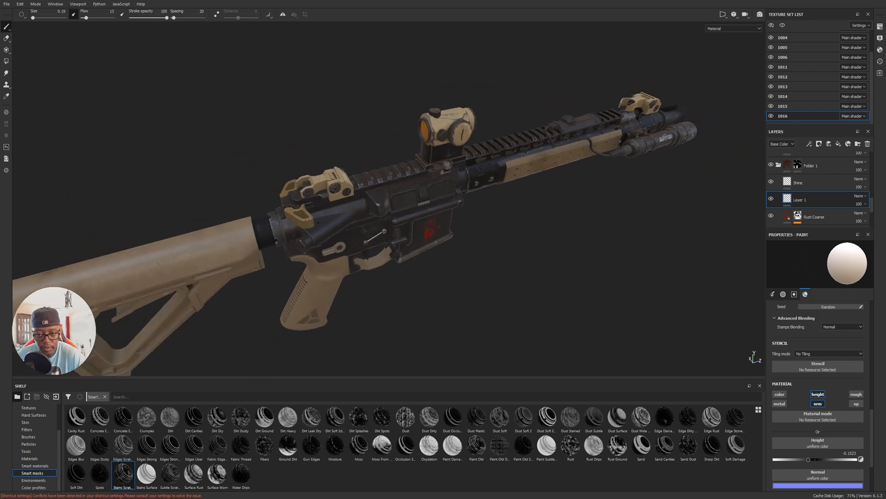
{"action": "middle_click_drag", "start_coordinate": [554, 227], "coordinate": [620, 178], "text": "alt"}
{"action": "left_click_drag", "start_coordinate": [619, 178], "coordinate": [612, 139], "text": "alt"}
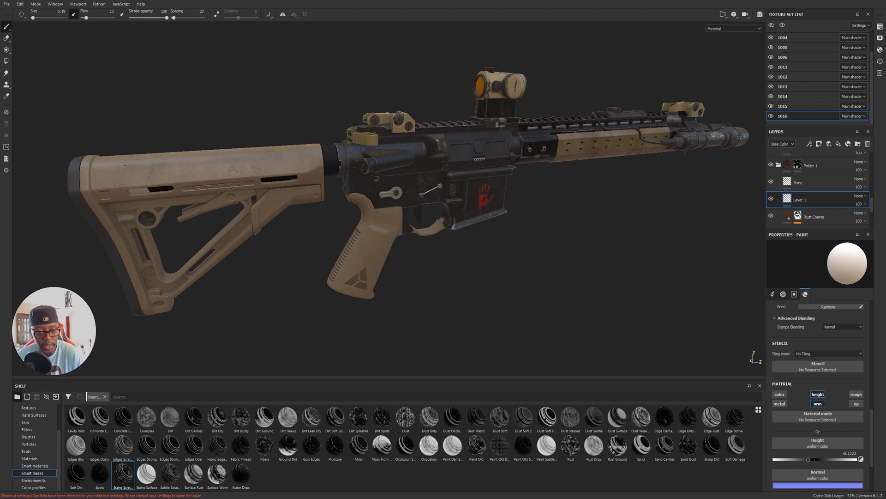
{"action": "left_click_drag", "start_coordinate": [454, 138], "coordinate": [424, 143], "text": "alt"}
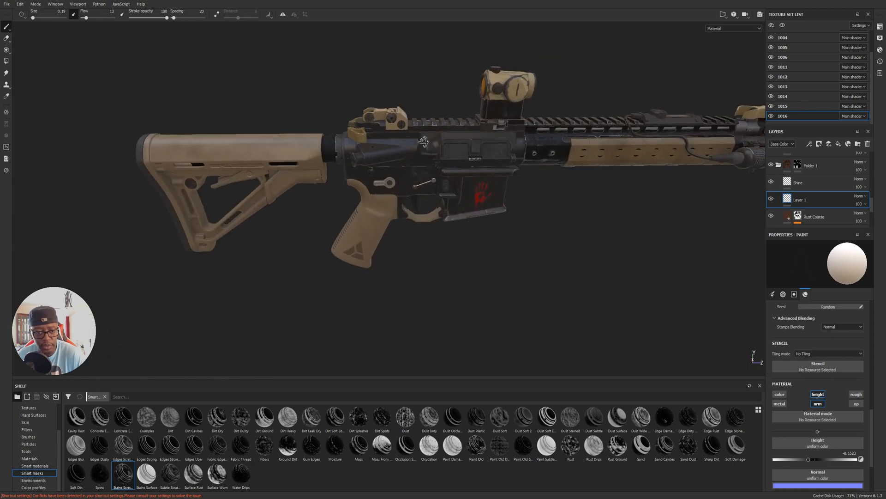
{"action": "middle_click_drag", "start_coordinate": [349, 165], "coordinate": [420, 160], "text": "alt"}
{"action": "left_click_drag", "start_coordinate": [419, 161], "coordinate": [383, 173], "text": "alt"}
{"action": "middle_click_drag", "start_coordinate": [384, 173], "coordinate": [572, 161], "text": "alt"}
{"action": "left_click_drag", "start_coordinate": [573, 162], "coordinate": [134, 157], "text": "alt"}
{"action": "middle_click_drag", "start_coordinate": [508, 143], "coordinate": [665, 150], "text": "alt"}
{"action": "left_click_drag", "start_coordinate": [683, 148], "coordinate": [480, 137], "text": "alt"}
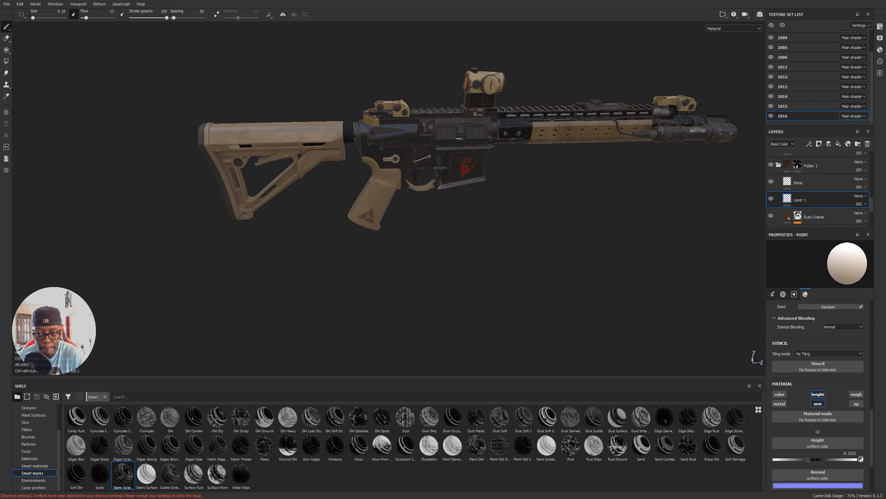
{"action": "middle_click_drag", "start_coordinate": [369, 180], "coordinate": [308, 260], "text": "alt"}
{"action": "right_click_drag", "start_coordinate": [308, 259], "coordinate": [369, 240], "text": "alt"}
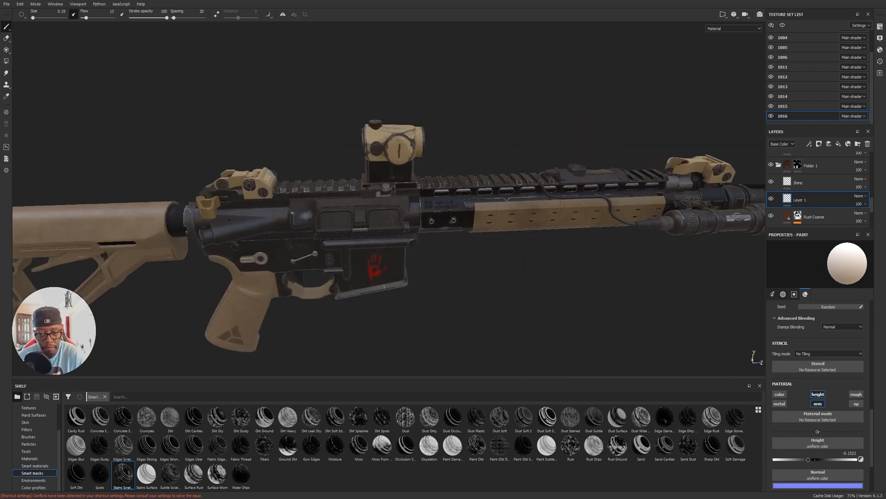
Examine the rifle's opposite side, from the handguard and optic along the receiver to the stock's butt pad.
{"action": "middle_click_drag", "start_coordinate": [369, 240], "coordinate": [553, 159], "text": "alt"}
{"action": "left_click_drag", "start_coordinate": [448, 172], "coordinate": [541, 267], "text": "alt"}
{"action": "middle_click_drag", "start_coordinate": [543, 203], "coordinate": [501, 185], "text": "alt"}
{"action": "left_click_drag", "start_coordinate": [500, 185], "coordinate": [249, 181], "text": "alt"}
{"action": "middle_click_drag", "start_coordinate": [687, 208], "coordinate": [465, 198], "text": "alt"}
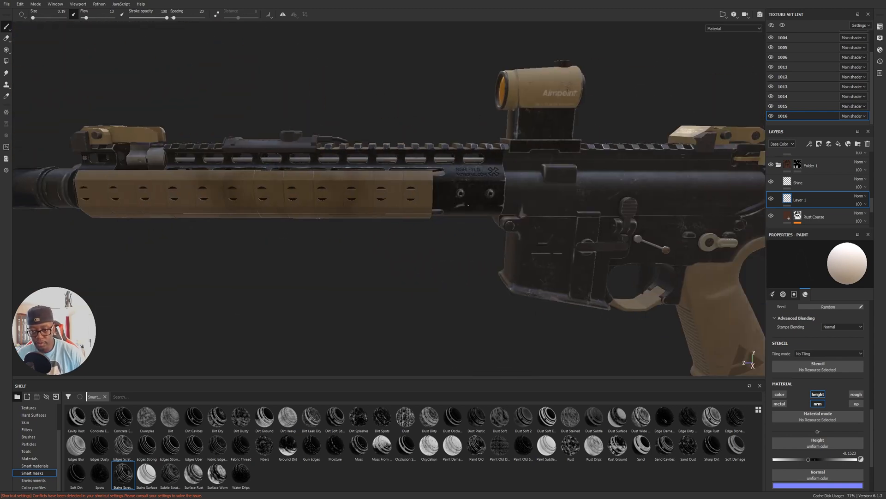
{"action": "middle_click_drag", "start_coordinate": [666, 206], "coordinate": [442, 199], "text": "alt"}
{"action": "left_click_drag", "start_coordinate": [478, 214], "coordinate": [450, 199], "text": "alt"}
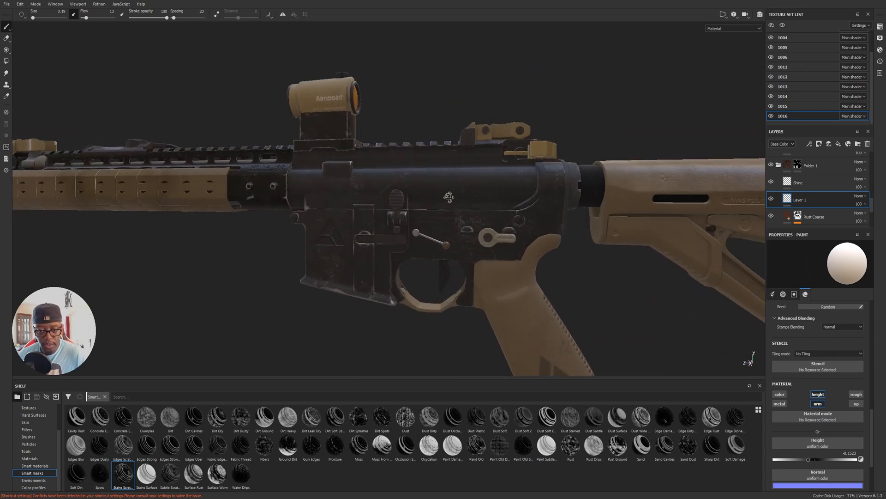
{"action": "middle_click_drag", "start_coordinate": [240, 221], "coordinate": [485, 226], "text": "alt"}
{"action": "left_click_drag", "start_coordinate": [397, 258], "coordinate": [540, 277], "text": "alt"}
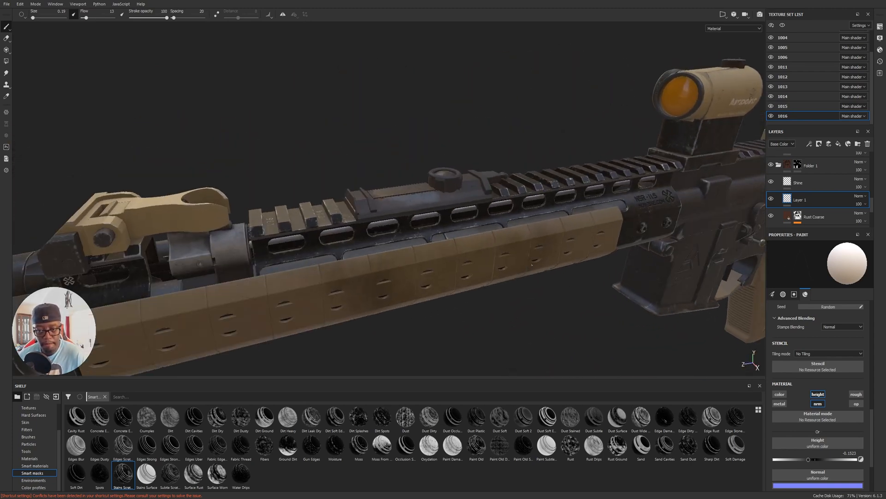
{"action": "middle_click_drag", "start_coordinate": [594, 229], "coordinate": [445, 231], "text": "alt"}
{"action": "scroll", "coordinate": [605, 175], "scroll_direction": "down", "scroll_amount": 3}
{"action": "middle_click_drag", "start_coordinate": [605, 175], "coordinate": [411, 111], "text": "alt"}
{"action": "left_click_drag", "start_coordinate": [447, 121], "coordinate": [353, 123], "text": "alt"}
{"action": "middle_click_drag", "start_coordinate": [416, 122], "coordinate": [381, 171], "text": "alt"}
{"action": "left_click_drag", "start_coordinate": [517, 204], "coordinate": [481, 199], "text": "alt"}
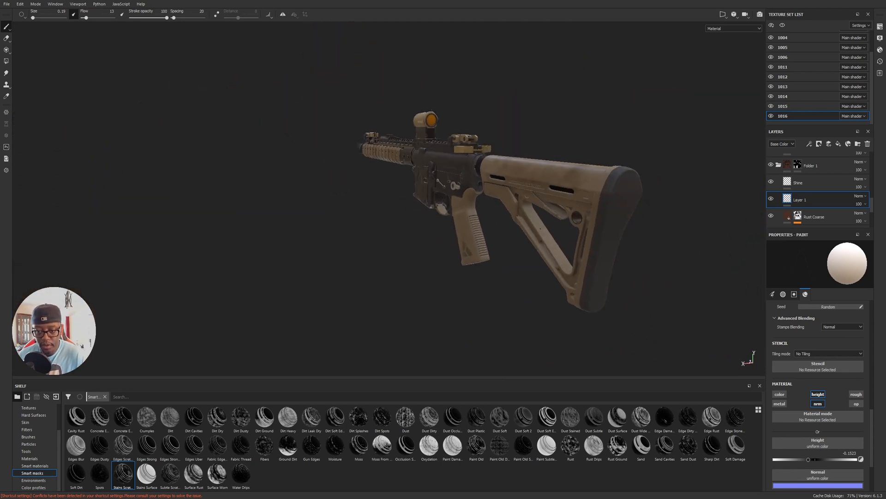
{"action": "left_click_drag", "start_coordinate": [300, 202], "coordinate": [391, 204], "text": "alt"}
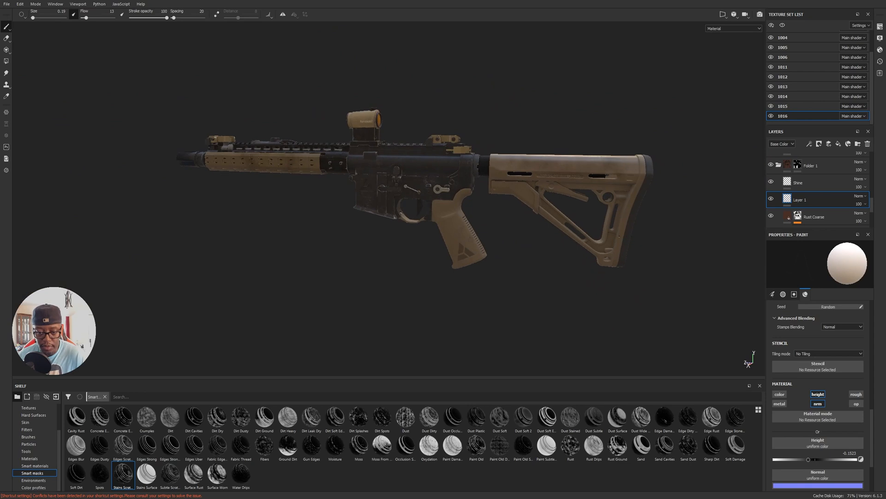
{"action": "middle_click_drag", "start_coordinate": [390, 204], "coordinate": [473, 242], "text": "alt"}
{"action": "scroll", "coordinate": [466, 241], "scroll_direction": "up", "scroll_amount": 3}
{"action": "left_click_drag", "start_coordinate": [464, 240], "coordinate": [295, 230], "text": "alt"}
{"action": "middle_click_drag", "start_coordinate": [554, 217], "coordinate": [467, 184], "text": "alt"}
{"action": "left_click_drag", "start_coordinate": [466, 185], "coordinate": [436, 185], "text": "alt"}
{"action": "right_click_drag", "start_coordinate": [436, 185], "coordinate": [442, 187], "text": "alt"}
{"action": "left_click_drag", "start_coordinate": [441, 187], "coordinate": [508, 206], "text": "alt"}
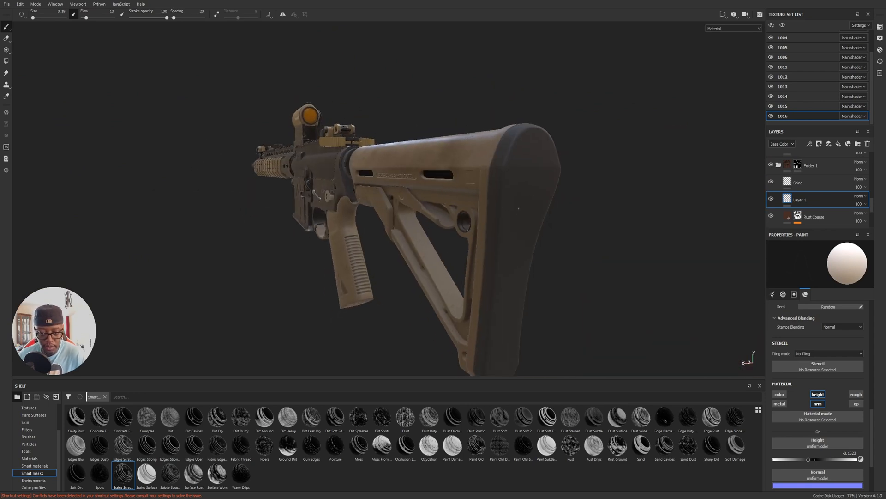
Select texture set 1012 from the stock's butt pad and show the 3D model alongside its UV layout.
{"action": "right_click", "coordinate": [513, 207], "text": "ctrl+alt"}
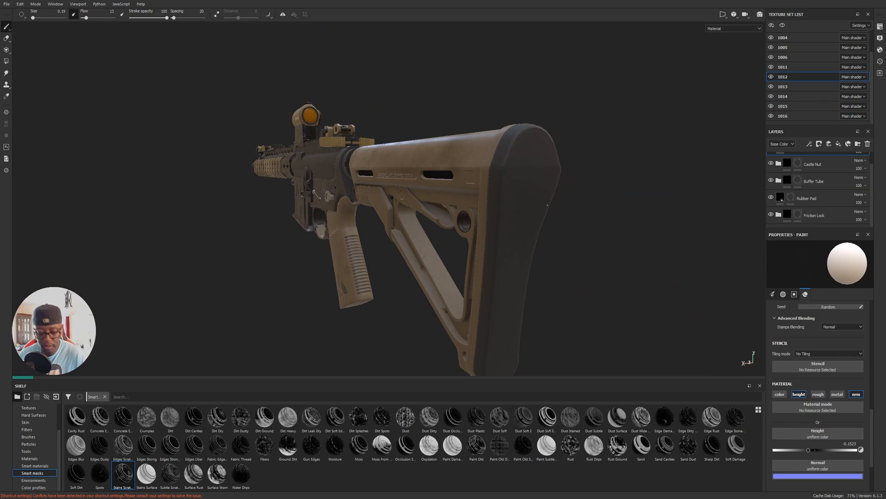
{"action": "key", "text": "F1"}
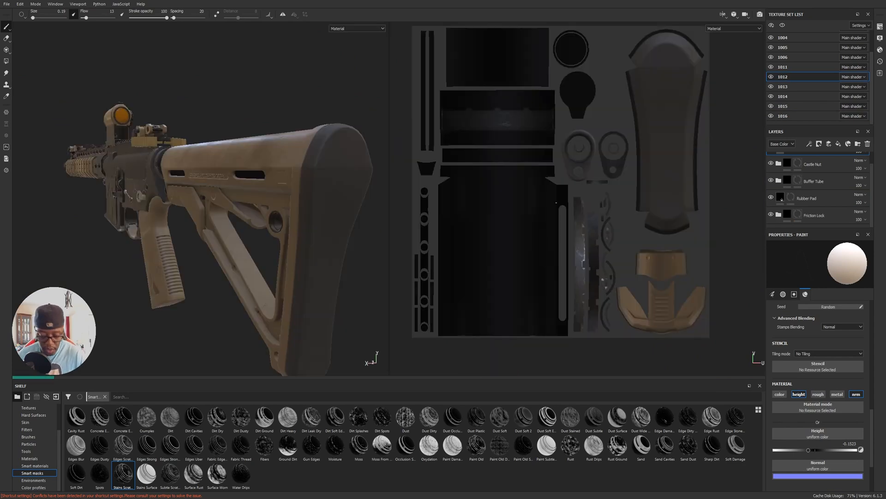
{"action": "middle_click_drag", "start_coordinate": [603, 144], "coordinate": [535, 177], "text": "alt"}
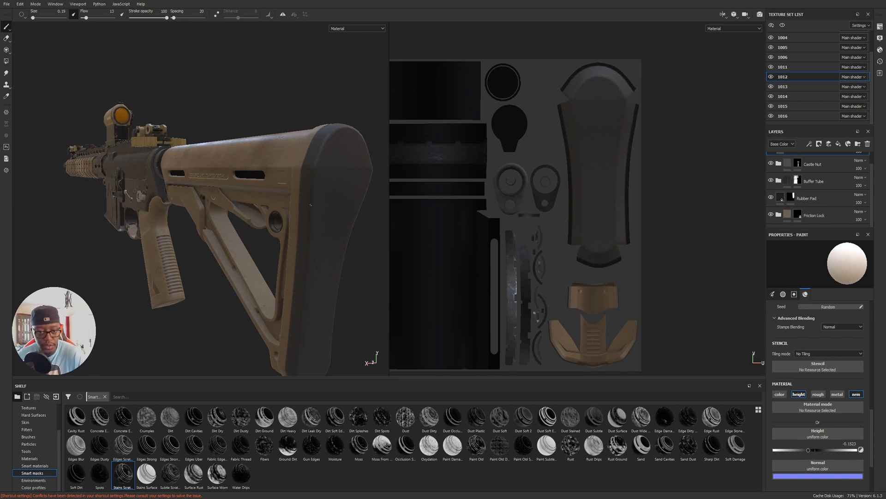
Examine the stock's rubber butt pad from behind and the sides, along with the receiver and handguard.
{"action": "left_click_drag", "start_coordinate": [259, 210], "coordinate": [226, 213], "text": "alt"}
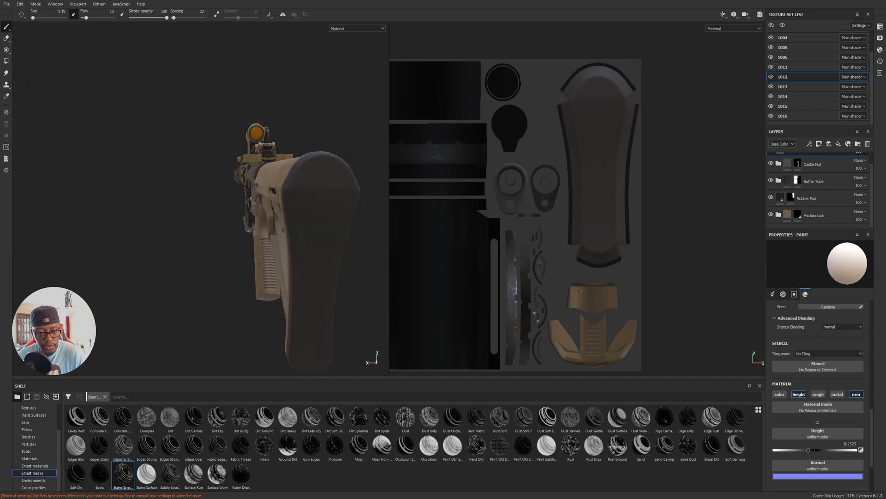
{"action": "left_click_drag", "start_coordinate": [324, 293], "coordinate": [365, 295], "text": "alt"}
{"action": "left_click_drag", "start_coordinate": [249, 233], "coordinate": [239, 229], "text": "alt"}
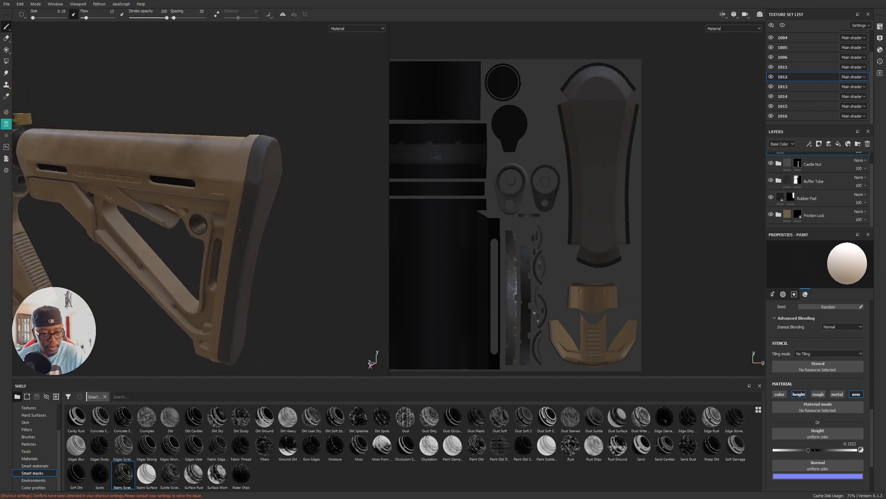
{"action": "middle_click_drag", "start_coordinate": [239, 229], "coordinate": [369, 238], "text": "alt"}
{"action": "left_click_drag", "start_coordinate": [233, 202], "coordinate": [270, 194], "text": "alt"}
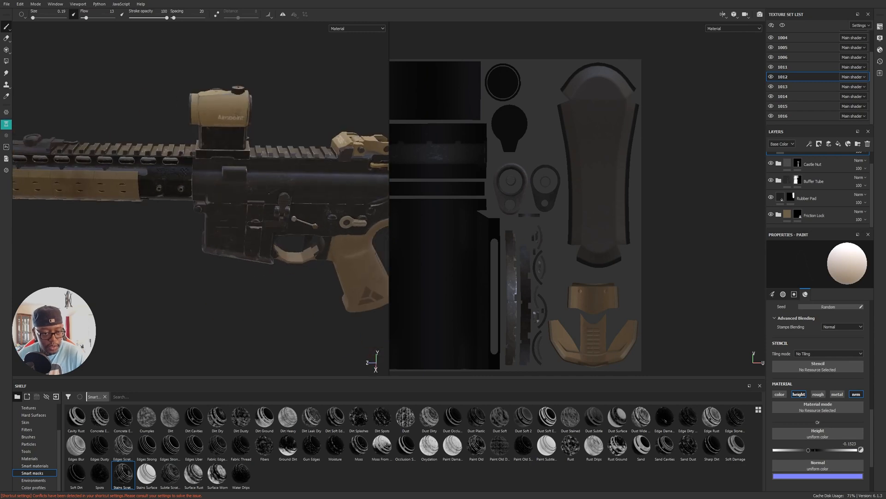
{"action": "middle_click_drag", "start_coordinate": [270, 194], "coordinate": [90, 206], "text": "alt"}
{"action": "left_click_drag", "start_coordinate": [318, 196], "coordinate": [263, 193], "text": "alt"}
{"action": "middle_click_drag", "start_coordinate": [296, 196], "coordinate": [241, 157], "text": "alt"}
{"action": "left_click_drag", "start_coordinate": [240, 157], "coordinate": [245, 157], "text": "alt"}
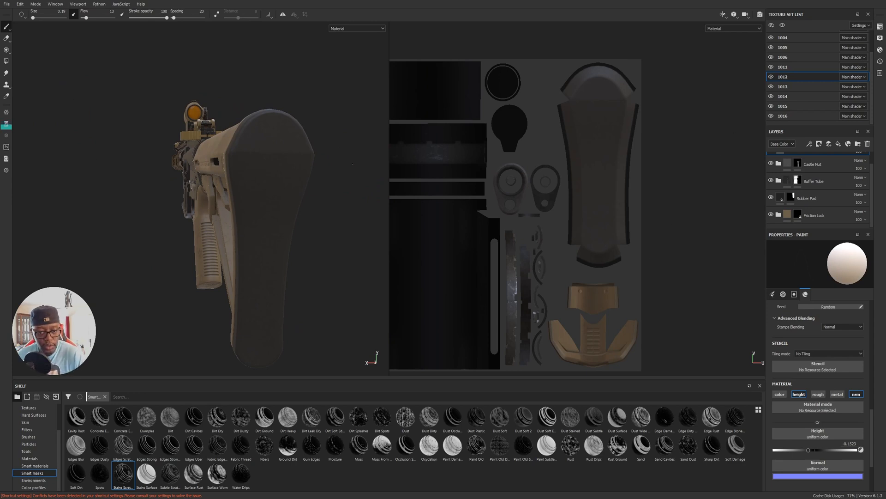
{"action": "left_click_drag", "start_coordinate": [198, 207], "coordinate": [319, 231], "text": "alt"}
{"action": "middle_click_drag", "start_coordinate": [148, 207], "coordinate": [332, 219], "text": "alt"}
{"action": "left_click_drag", "start_coordinate": [276, 222], "coordinate": [307, 190], "text": "alt"}
{"action": "middle_click_drag", "start_coordinate": [207, 300], "coordinate": [422, 304], "text": "alt"}
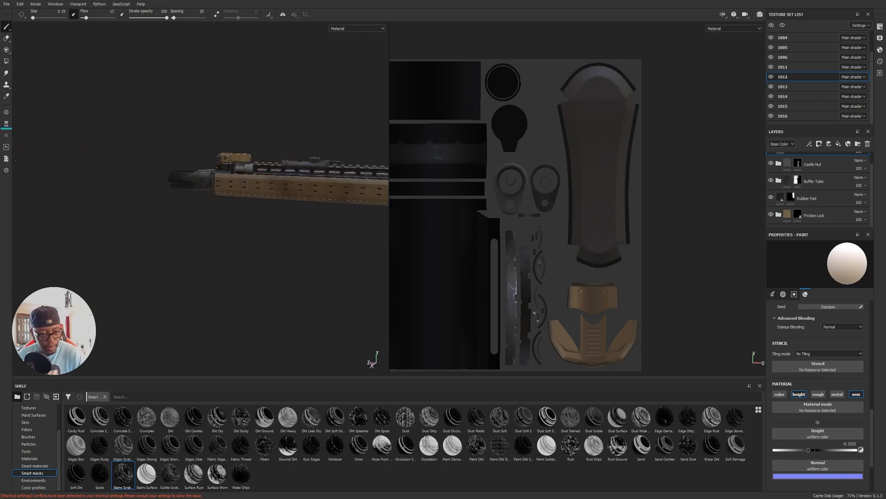
Save the project.
{"action": "middle_click_drag", "start_coordinate": [309, 251], "coordinate": [88, 249], "text": "alt"}
{"action": "middle_click_drag", "start_coordinate": [256, 238], "coordinate": [55, 245], "text": "alt"}
{"action": "left_click_drag", "start_coordinate": [265, 256], "coordinate": [268, 187], "text": "alt"}
{"action": "key", "text": "ctrl+s"}
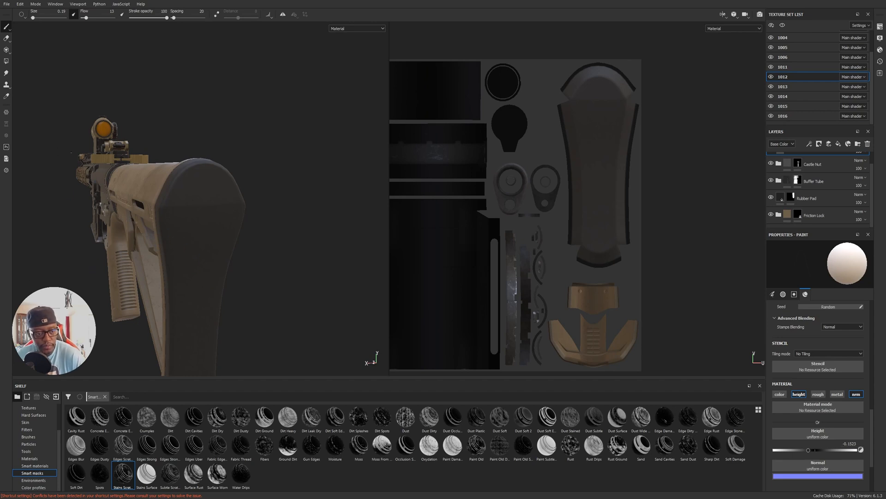
Examine the muzzle device, front sight and handguard from the front and the side.
{"action": "left_click_drag", "start_coordinate": [138, 226], "coordinate": [356, 256], "text": "alt"}
{"action": "middle_click_drag", "start_coordinate": [60, 227], "coordinate": [192, 242], "text": "alt"}
{"action": "left_click_drag", "start_coordinate": [192, 242], "coordinate": [218, 238], "text": "alt"}
{"action": "middle_click_drag", "start_coordinate": [218, 238], "coordinate": [190, 223], "text": "alt"}
{"action": "right_click_drag", "start_coordinate": [189, 224], "coordinate": [178, 213], "text": "alt"}
{"action": "middle_click_drag", "start_coordinate": [178, 212], "coordinate": [224, 214], "text": "alt"}
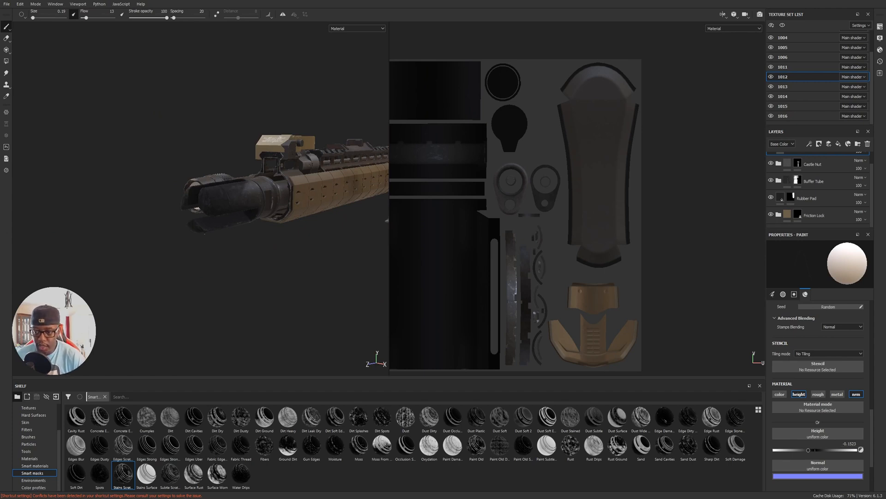
{"action": "middle_click_drag", "start_coordinate": [300, 225], "coordinate": [289, 251], "text": "alt"}
{"action": "left_click_drag", "start_coordinate": [289, 251], "coordinate": [156, 265], "text": "alt"}
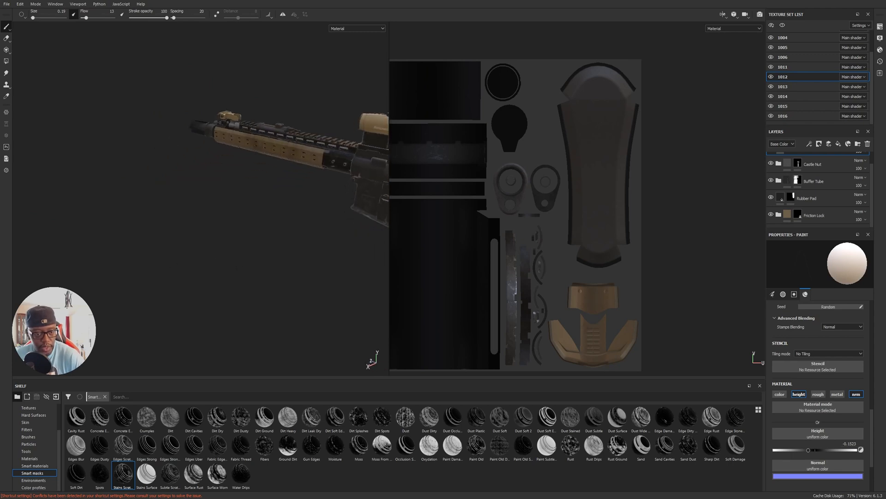
{"action": "middle_click_drag", "start_coordinate": [253, 204], "coordinate": [181, 256], "text": "alt"}
{"action": "left_click_drag", "start_coordinate": [181, 256], "coordinate": [259, 235], "text": "alt"}
{"action": "middle_click_drag", "start_coordinate": [384, 271], "coordinate": [320, 268], "text": "alt"}
{"action": "left_click_drag", "start_coordinate": [319, 268], "coordinate": [353, 219], "text": "alt"}
{"action": "middle_click_drag", "start_coordinate": [87, 255], "coordinate": [279, 242], "text": "alt"}
{"action": "right_click_drag", "start_coordinate": [279, 242], "coordinate": [103, 241], "text": "alt"}
{"action": "middle_click_drag", "start_coordinate": [103, 241], "coordinate": [636, 259], "text": "alt"}
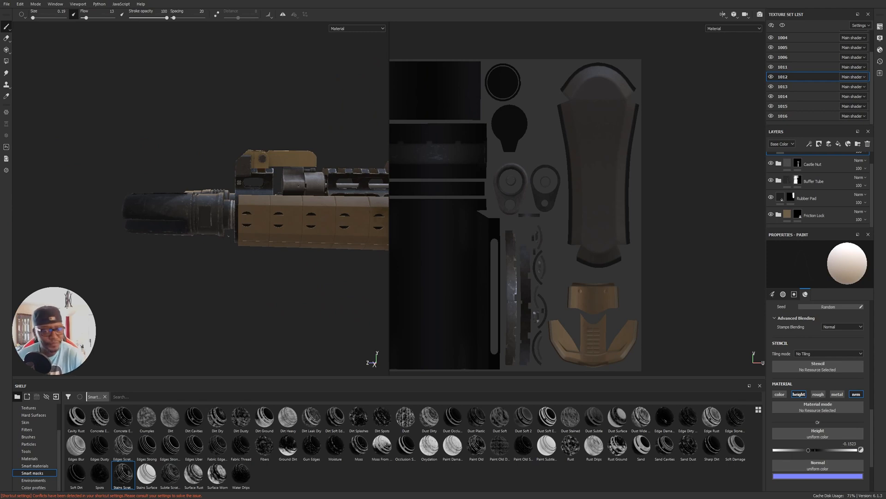
Examine the surface wear along the handguard and top rail back to the receiver and rear sight.
{"action": "middle_click_drag", "start_coordinate": [199, 225], "coordinate": [136, 235], "text": "alt"}
{"action": "middle_click_drag", "start_coordinate": [296, 234], "coordinate": [146, 233], "text": "alt"}
{"action": "right_click_drag", "start_coordinate": [147, 233], "coordinate": [237, 226], "text": "alt"}
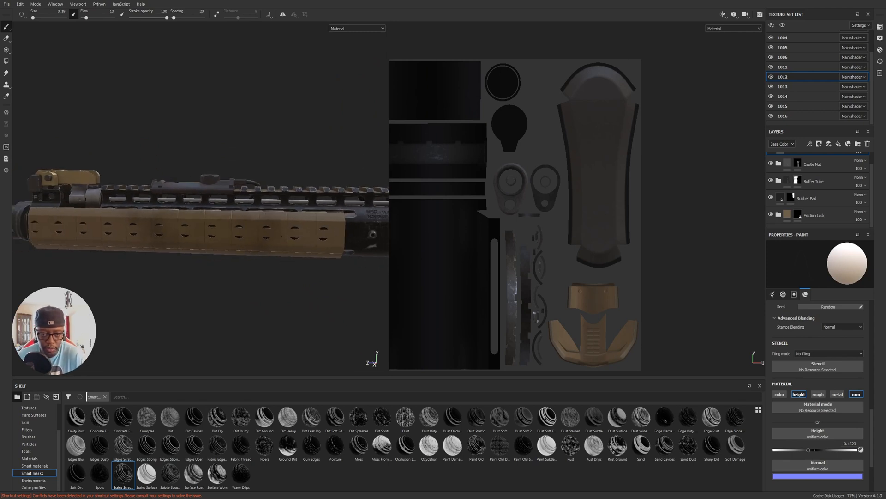
{"action": "middle_click_drag", "start_coordinate": [277, 227], "coordinate": [178, 223], "text": "alt"}
{"action": "right_click_drag", "start_coordinate": [177, 223], "coordinate": [217, 223], "text": "alt"}
{"action": "middle_click_drag", "start_coordinate": [295, 226], "coordinate": [136, 219], "text": "alt"}
{"action": "left_click_drag", "start_coordinate": [222, 217], "coordinate": [148, 227], "text": "alt"}
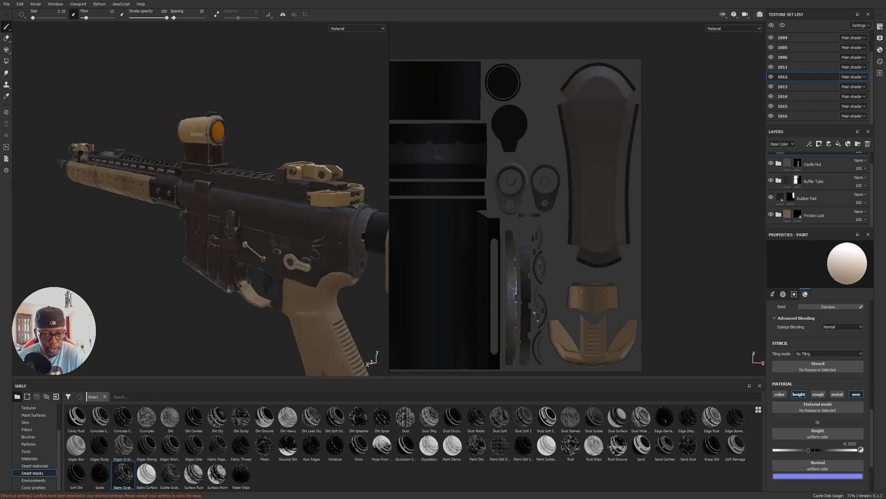
Show only the 3D viewport, with the view turned to the rifle's stock.
{"action": "middle_click_drag", "start_coordinate": [222, 231], "coordinate": [129, 213], "text": "alt"}
{"action": "left_click_drag", "start_coordinate": [222, 219], "coordinate": [170, 222], "text": "alt"}
{"action": "middle_click_drag", "start_coordinate": [185, 236], "coordinate": [99, 213], "text": "alt"}
{"action": "right_click_drag", "start_coordinate": [99, 213], "coordinate": [155, 216], "text": "alt"}
{"action": "middle_click_drag", "start_coordinate": [221, 222], "coordinate": [184, 217], "text": "alt"}
{"action": "left_click_drag", "start_coordinate": [270, 214], "coordinate": [312, 216], "text": "alt"}
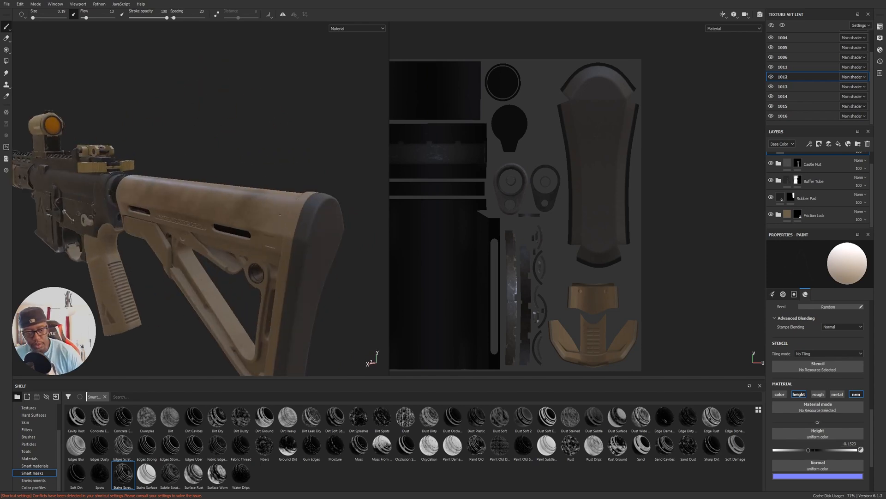
{"action": "key", "text": "F2"}
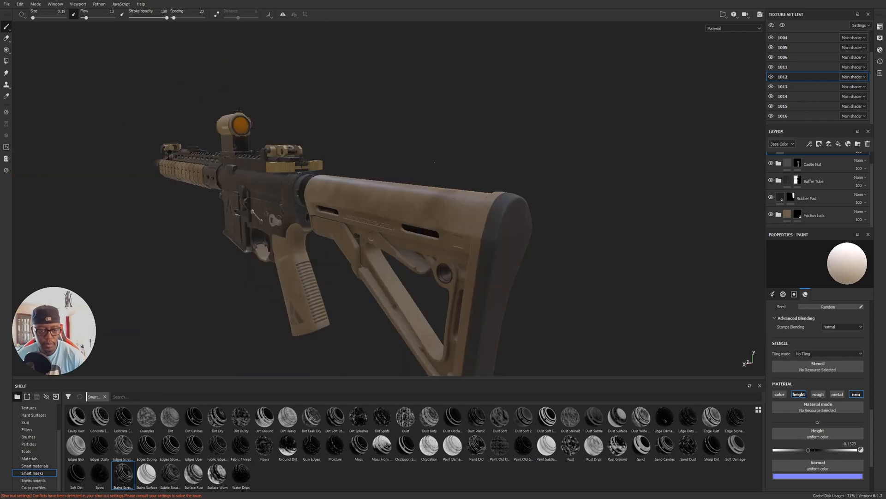
Examine the stock and its weathered butt pad from both sides, from behind and close up.
{"action": "left_click_drag", "start_coordinate": [372, 160], "coordinate": [77, 194], "text": "alt"}
{"action": "left_click_drag", "start_coordinate": [665, 161], "coordinate": [637, 162], "text": "alt"}
{"action": "middle_click_drag", "start_coordinate": [637, 162], "coordinate": [455, 180], "text": "alt"}
{"action": "left_click_drag", "start_coordinate": [455, 179], "coordinate": [523, 175], "text": "alt"}
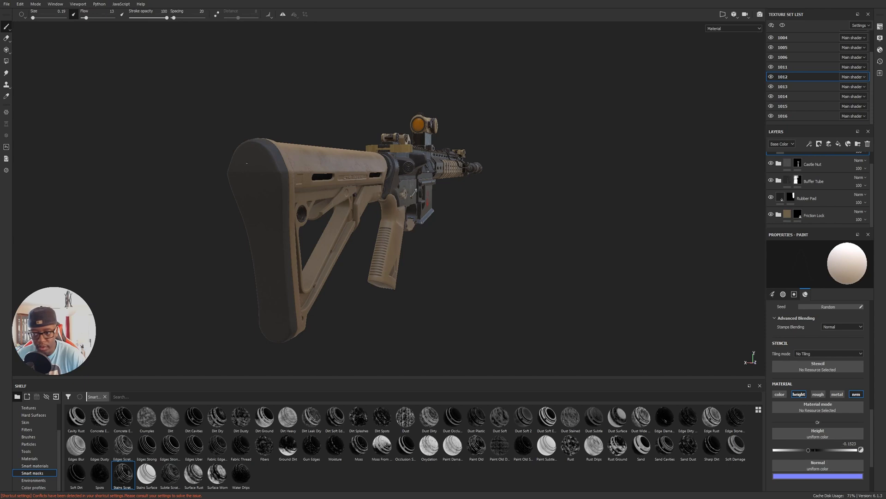
{"action": "left_click_drag", "start_coordinate": [523, 185], "coordinate": [472, 203], "text": "alt"}
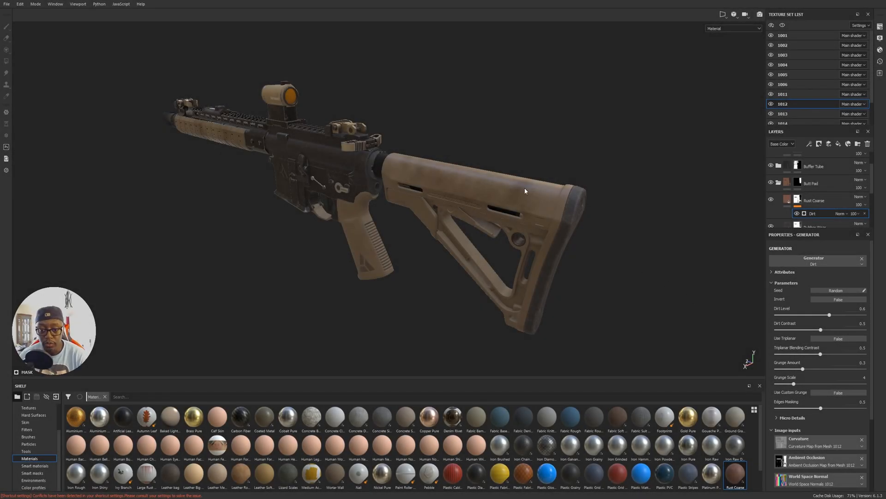
{"action": "left_click_drag", "start_coordinate": [531, 220], "coordinate": [501, 203], "text": "alt"}
{"action": "left_click_drag", "start_coordinate": [486, 317], "coordinate": [429, 242], "text": "alt"}
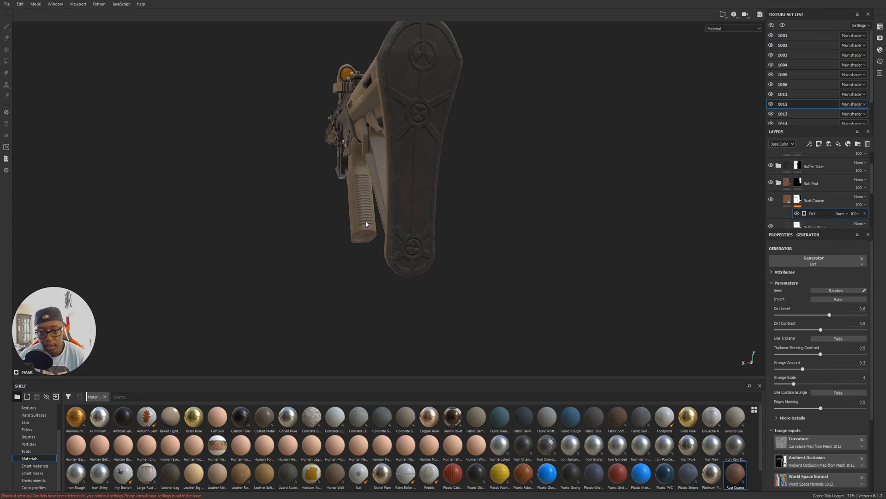
{"action": "left_click_drag", "start_coordinate": [363, 146], "coordinate": [432, 118], "text": "alt"}
{"action": "right_click_drag", "start_coordinate": [432, 118], "coordinate": [659, 253], "text": "alt"}
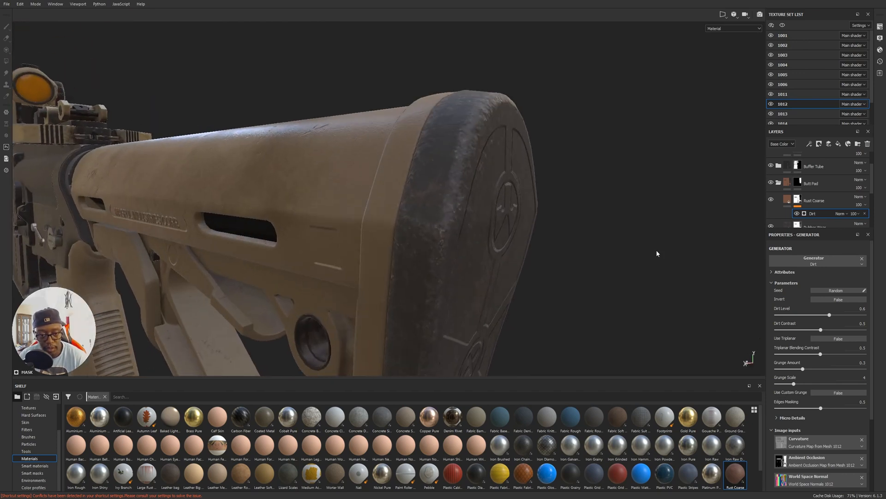
{"action": "middle_click_drag", "start_coordinate": [441, 229], "coordinate": [442, 233], "text": "alt"}
{"action": "left_click_drag", "start_coordinate": [441, 233], "coordinate": [748, 249], "text": "alt"}
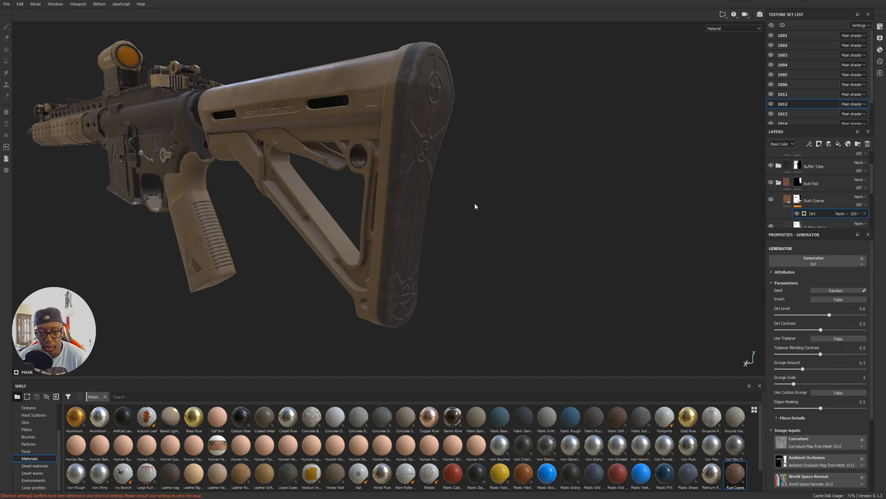
{"action": "left_click_drag", "start_coordinate": [475, 204], "coordinate": [351, 201], "text": "alt"}
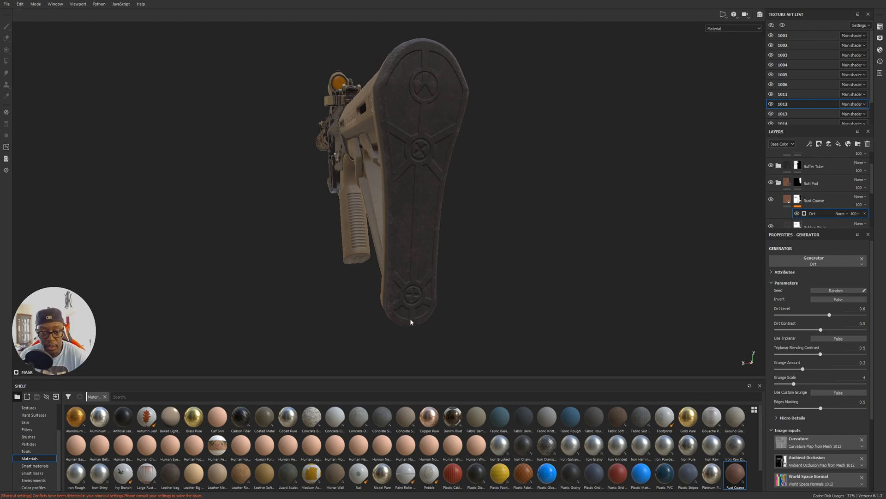
{"action": "left_click_drag", "start_coordinate": [396, 285], "coordinate": [308, 272], "text": "alt"}
{"action": "left_click_drag", "start_coordinate": [445, 263], "coordinate": [509, 245], "text": "alt"}
Select texture set 1013 and inspect the base color and mask of the Smudge layer in the Charging Handles folder.
{"action": "middle_click_drag", "start_coordinate": [323, 226], "coordinate": [492, 289], "text": "alt"}
{"action": "right_click_drag", "start_coordinate": [492, 288], "coordinate": [502, 198], "text": "alt"}
{"action": "left_click_drag", "start_coordinate": [502, 197], "coordinate": [390, 218], "text": "alt"}
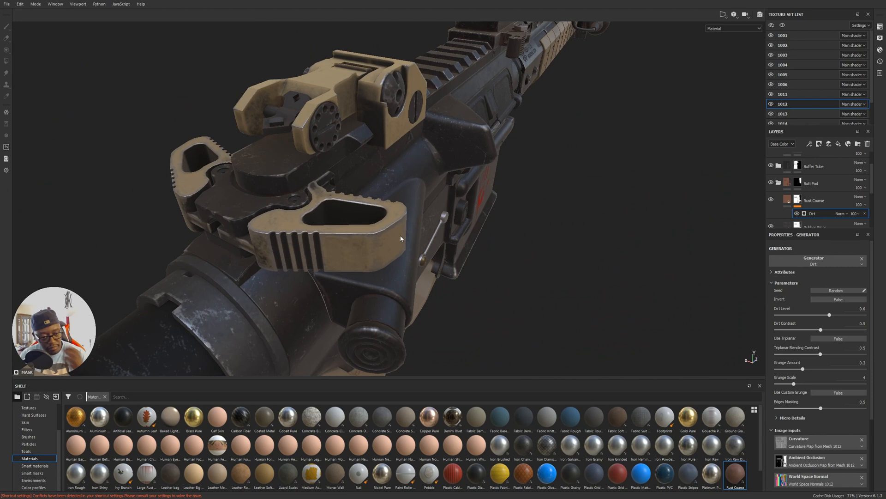
{"action": "mouse_move", "coordinate": [369, 251]}
{"action": "left_mouse_down", "text": "alt"}
{"action": "mouse_move", "coordinate": [412, 197]}
{"action": "mouse_move", "coordinate": [367, 233]}
{"action": "left_mouse_up", "text": "alt"}
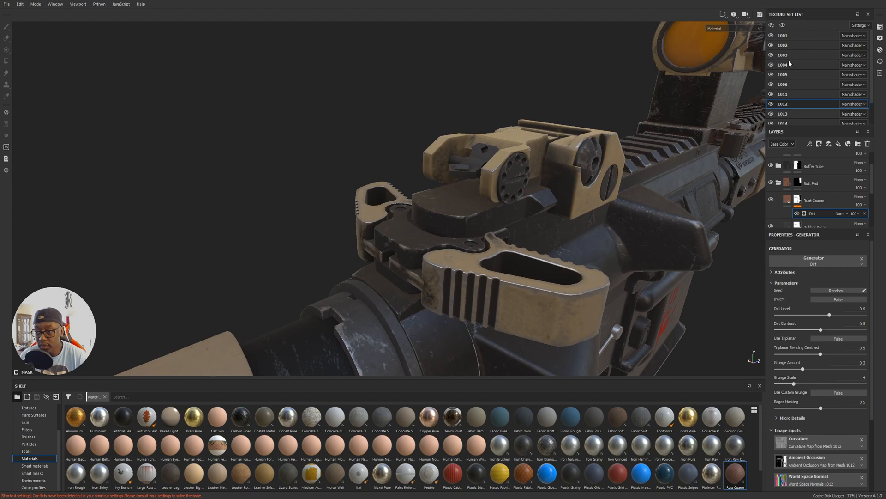
{"action": "left_click", "coordinate": [810, 114]}
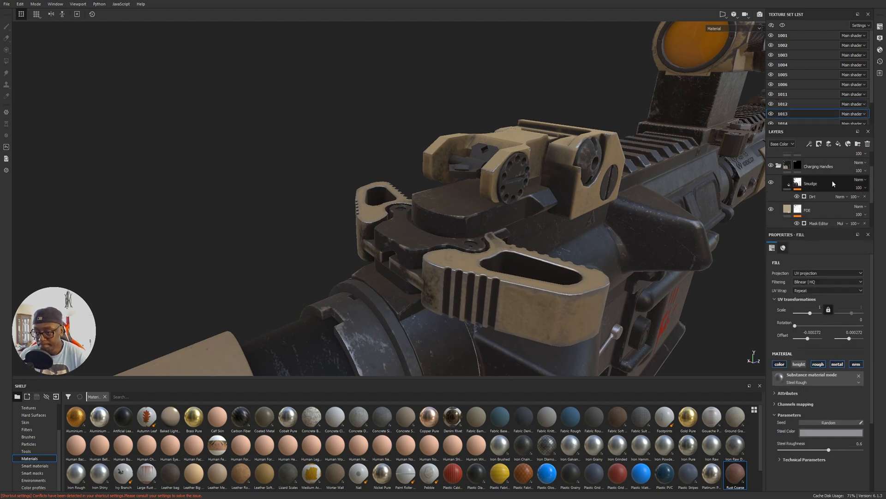
{"action": "scroll", "coordinate": [840, 177], "scroll_direction": "down", "scroll_amount": 1}
{"action": "scroll", "coordinate": [846, 173], "scroll_direction": "down", "scroll_amount": 1}
{"action": "scroll", "coordinate": [845, 214], "scroll_direction": "up", "scroll_amount": 2}
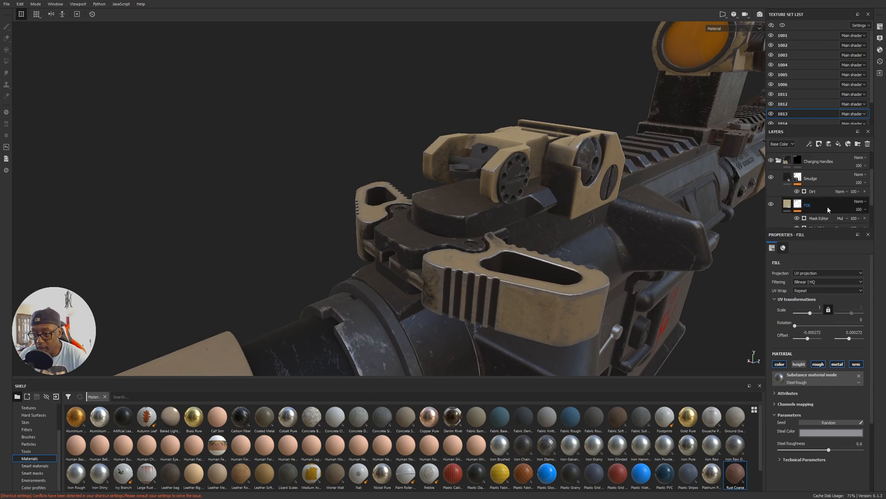
{"action": "scroll", "coordinate": [827, 207], "scroll_direction": "up", "scroll_amount": 2}
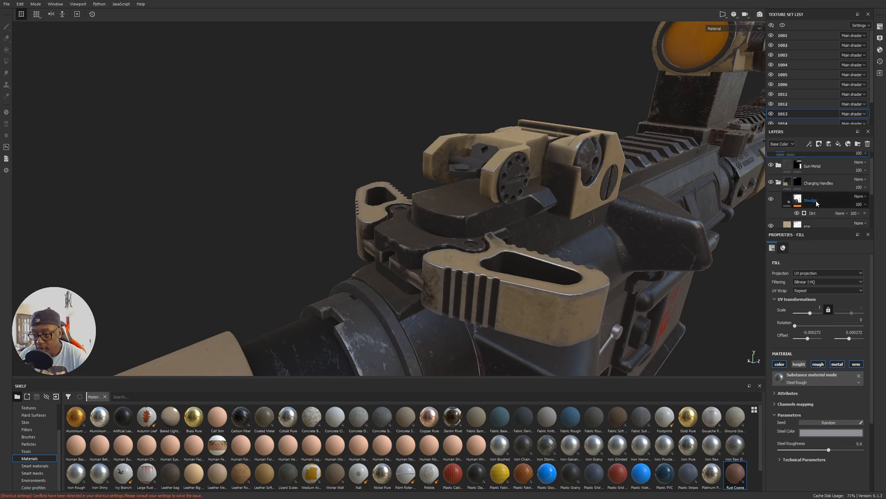
{"action": "left_click", "coordinate": [788, 203]}
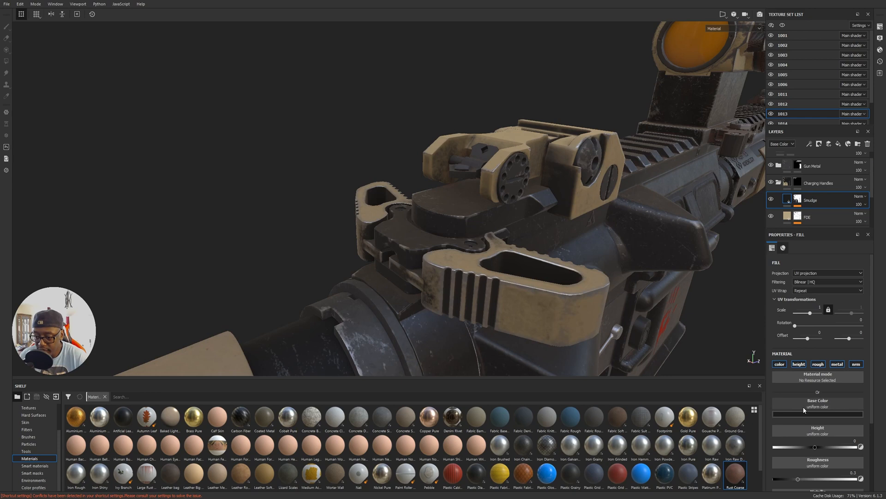
{"action": "left_click", "coordinate": [808, 414]}
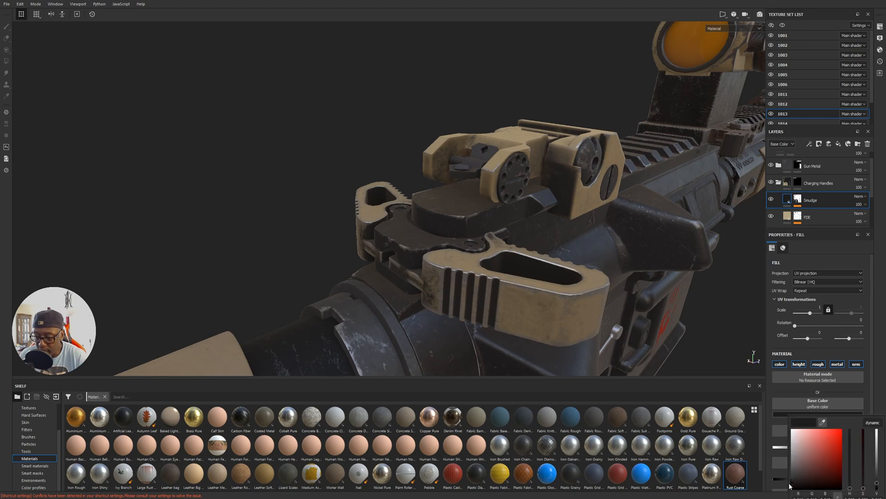
{"action": "left_click", "coordinate": [798, 200]}
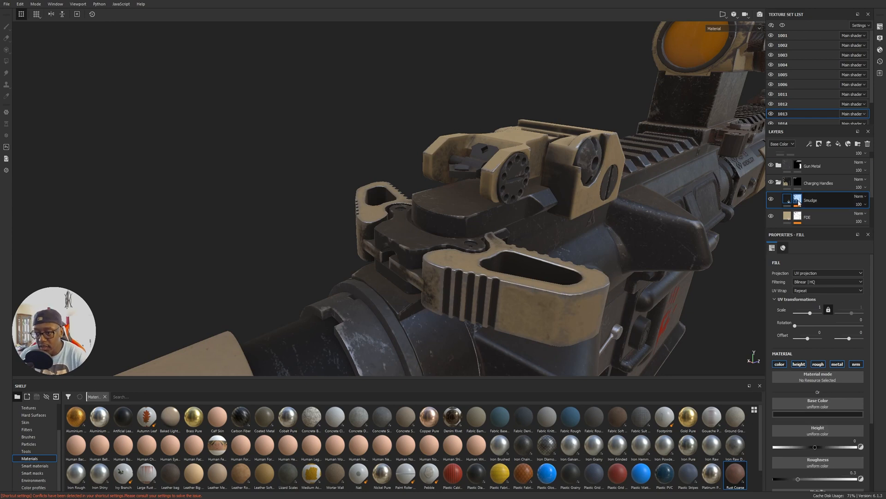
{"action": "mouse_move", "coordinate": [798, 203]}
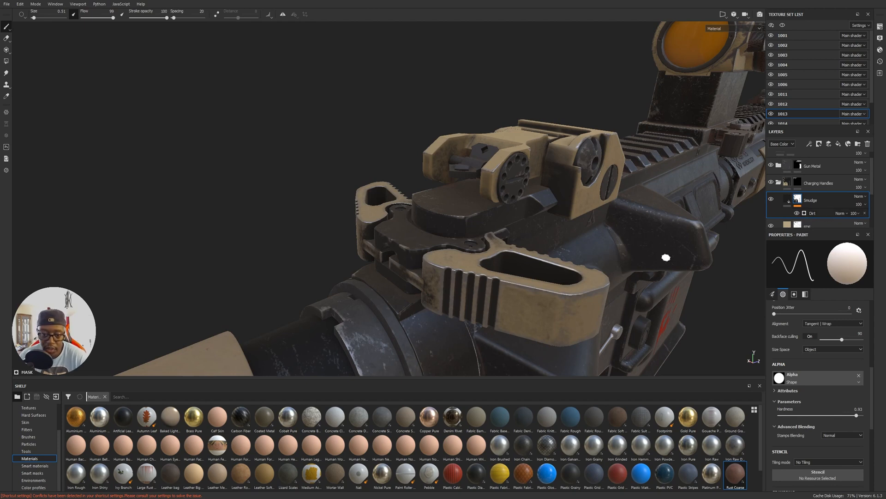
Examine the smudges on the charging handles from behind and around to the side of the receiver.
{"action": "mouse_move", "coordinate": [490, 259]}
{"action": "left_mouse_down", "text": "alt"}
{"action": "mouse_move", "coordinate": [547, 272]}
{"action": "mouse_move", "coordinate": [433, 230]}
{"action": "mouse_move", "coordinate": [445, 292]}
{"action": "left_mouse_up", "text": "alt"}
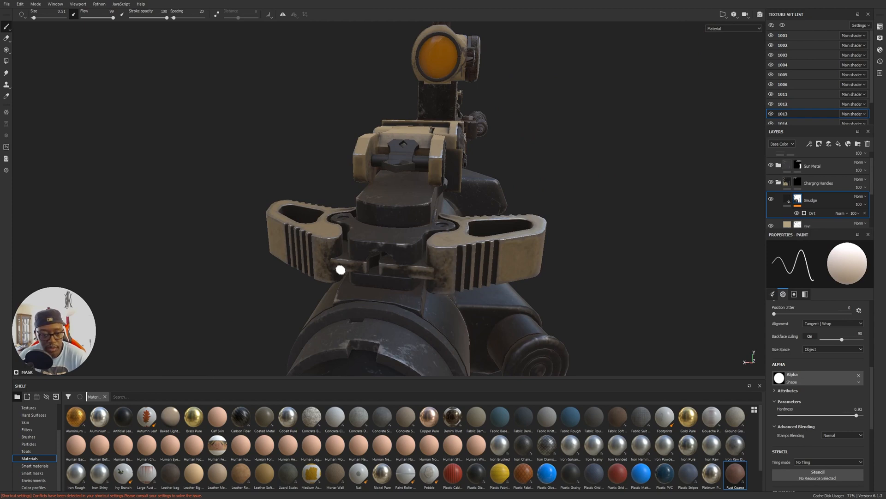
{"action": "left_click_drag", "start_coordinate": [513, 272], "coordinate": [319, 268], "text": "alt"}
{"action": "left_click_drag", "start_coordinate": [563, 249], "coordinate": [360, 238], "text": "alt"}
{"action": "middle_click_drag", "start_coordinate": [535, 245], "coordinate": [351, 242], "text": "alt"}
{"action": "right_click_drag", "start_coordinate": [623, 239], "coordinate": [459, 198], "text": "alt"}
{"action": "middle_click_drag", "start_coordinate": [653, 251], "coordinate": [462, 227], "text": "alt"}
{"action": "middle_click_drag", "start_coordinate": [544, 231], "coordinate": [755, 246], "text": "alt"}
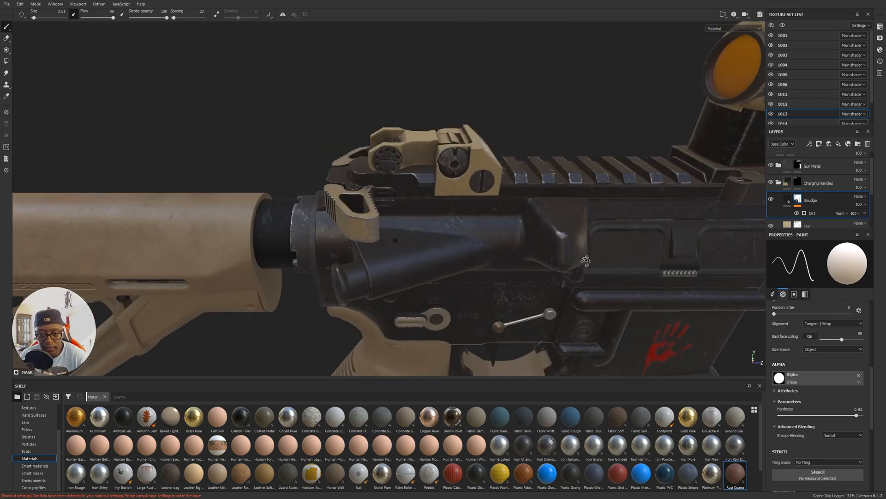
Examine the wear along the handguard, the front sight and the Surefire scout light.
{"action": "left_click_drag", "start_coordinate": [573, 231], "coordinate": [617, 257], "text": "alt"}
{"action": "middle_click_drag", "start_coordinate": [667, 247], "coordinate": [427, 250], "text": "alt"}
{"action": "right_click_drag", "start_coordinate": [647, 260], "coordinate": [552, 235], "text": "alt"}
{"action": "middle_click_drag", "start_coordinate": [552, 235], "coordinate": [295, 220], "text": "alt"}
{"action": "left_click_drag", "start_coordinate": [295, 219], "coordinate": [220, 204], "text": "alt"}
{"action": "middle_click_drag", "start_coordinate": [620, 222], "coordinate": [340, 219], "text": "alt"}
{"action": "left_click_drag", "start_coordinate": [605, 232], "coordinate": [487, 241], "text": "alt"}
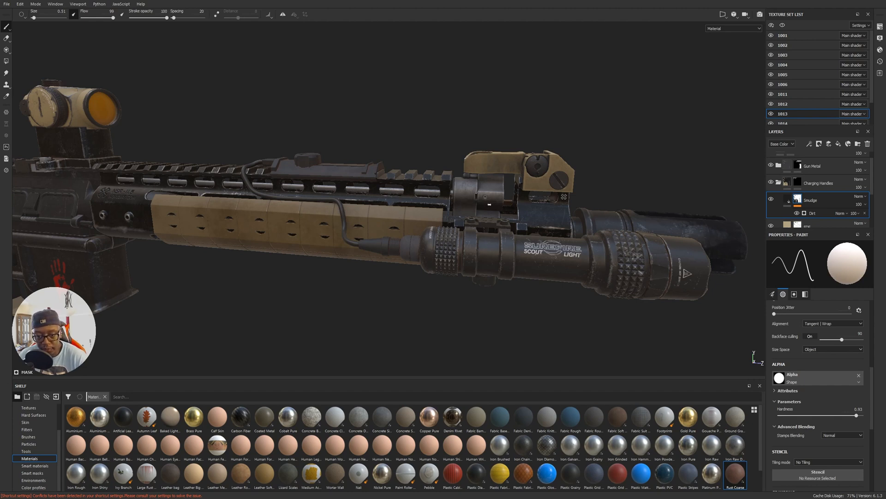
{"action": "scroll", "coordinate": [489, 204], "scroll_direction": "up", "scroll_amount": 5}
{"action": "middle_click_drag", "start_coordinate": [458, 335], "coordinate": [477, 276], "text": "alt"}
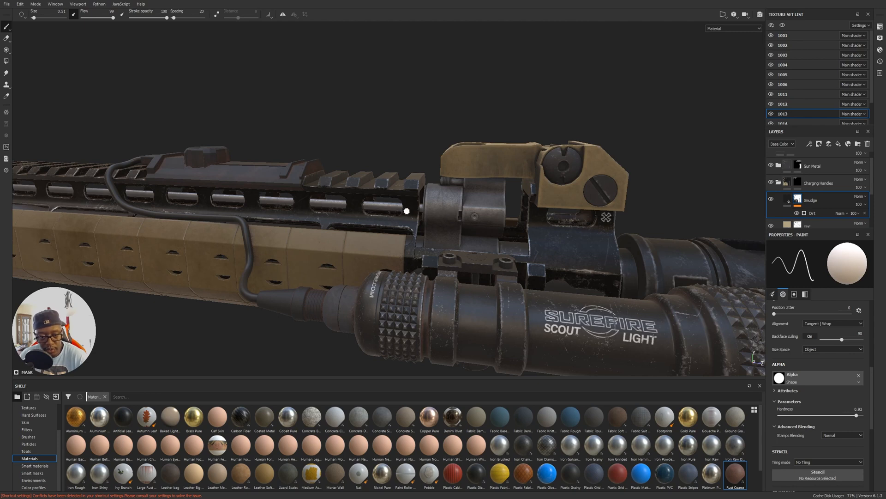
Hide texture sets 1014 and 1015 to expose the parts inside the receiver.
{"action": "middle_click_drag", "start_coordinate": [99, 210], "coordinate": [382, 243], "text": "alt"}
{"action": "right_click_drag", "start_coordinate": [381, 243], "coordinate": [605, 233], "text": "alt"}
{"action": "middle_click_drag", "start_coordinate": [315, 215], "coordinate": [496, 225], "text": "alt"}
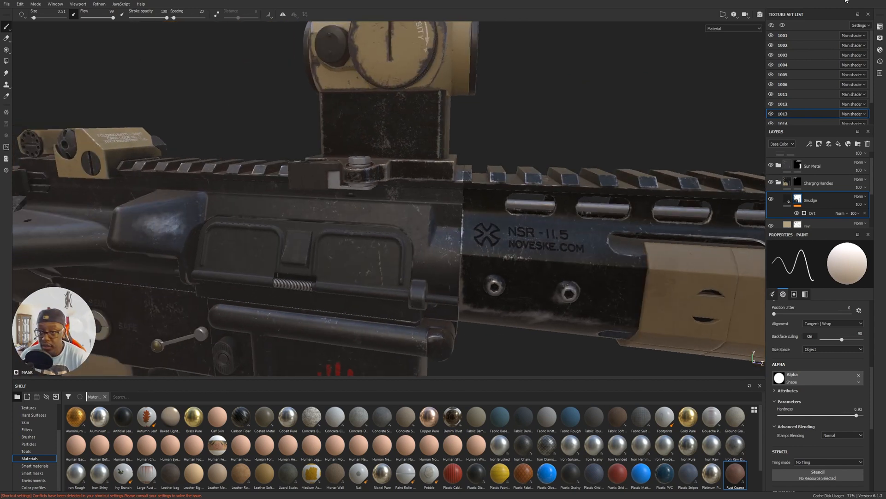
{"action": "left_click", "coordinate": [771, 124]}
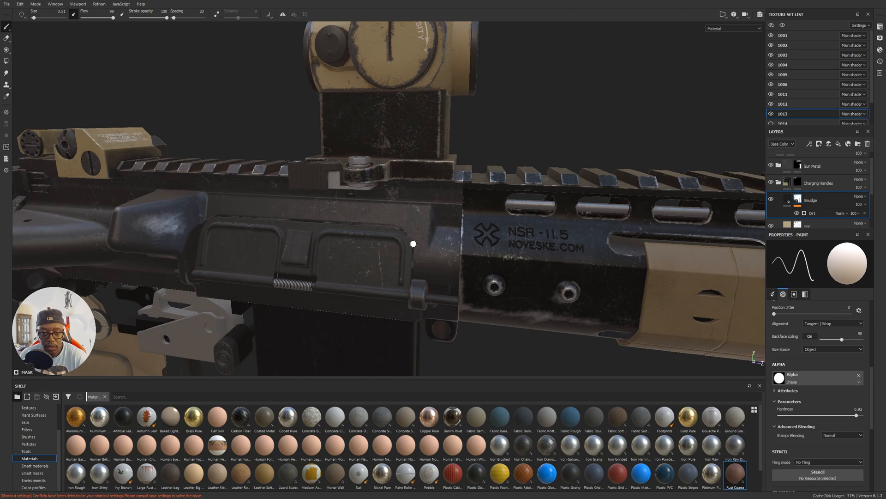
{"action": "left_click", "coordinate": [772, 46]}
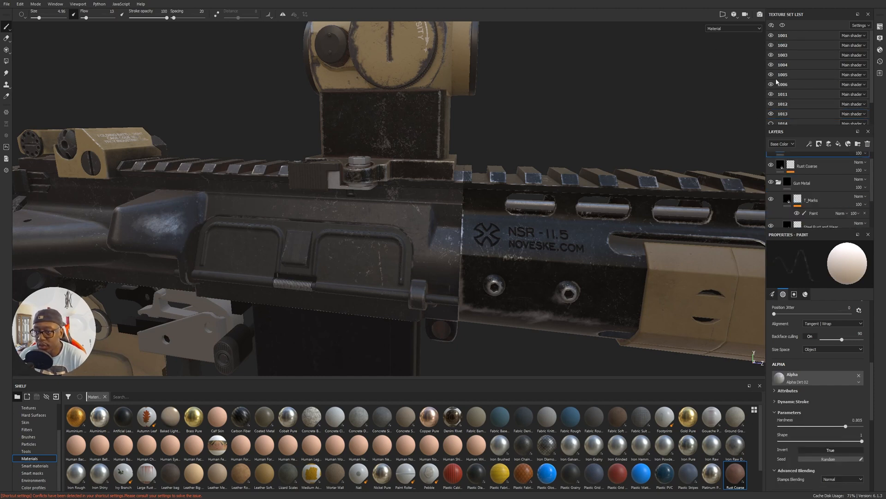
{"action": "scroll", "coordinate": [785, 88], "scroll_direction": "down", "scroll_amount": 2}
{"action": "left_click", "coordinate": [771, 107]}
Inspect the exposed internals around the dust cover, and hide texture set 1003 to uncover the bolt carrier.
{"action": "mouse_move", "coordinate": [526, 240]}
{"action": "left_mouse_down", "text": "alt"}
{"action": "mouse_move", "coordinate": [626, 230]}
{"action": "mouse_move", "coordinate": [621, 253]}
{"action": "left_mouse_up", "text": "alt"}
{"action": "middle_click_drag", "start_coordinate": [192, 281], "coordinate": [469, 247], "text": "alt"}
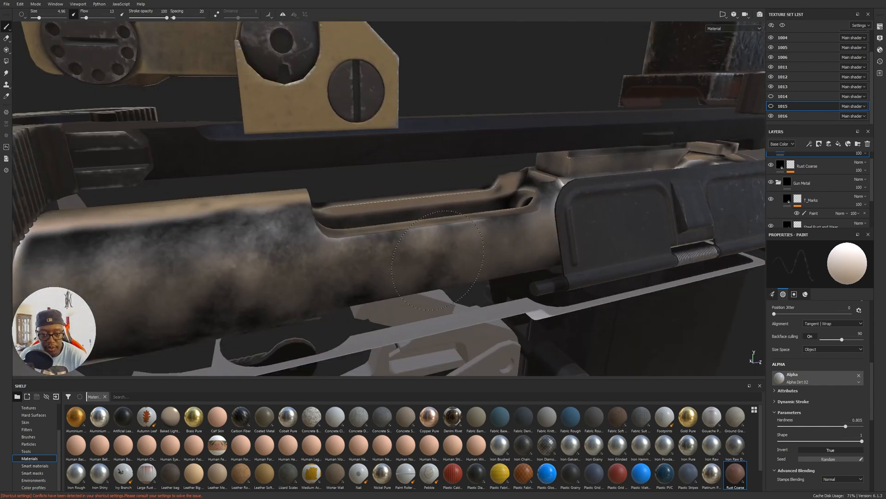
{"action": "middle_click_drag", "start_coordinate": [711, 266], "coordinate": [462, 293], "text": "alt"}
{"action": "left_click_drag", "start_coordinate": [462, 293], "coordinate": [472, 234], "text": "alt"}
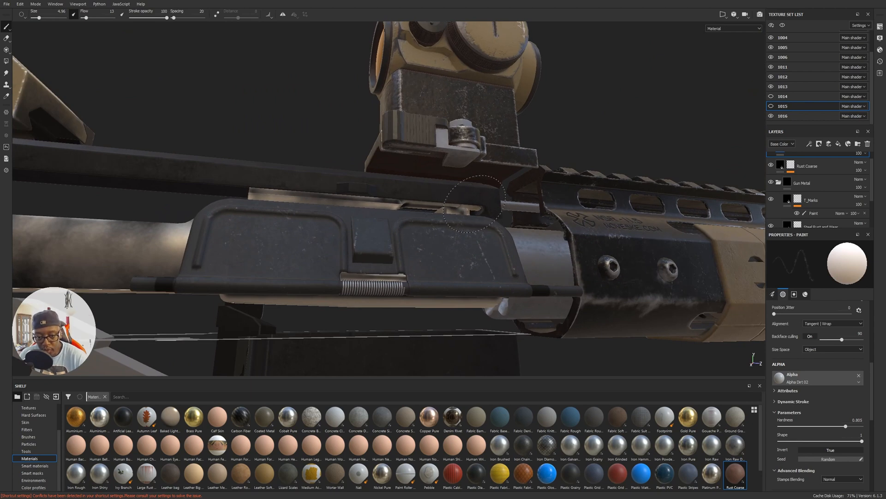
{"action": "left_click_drag", "start_coordinate": [418, 203], "coordinate": [360, 253], "text": "alt"}
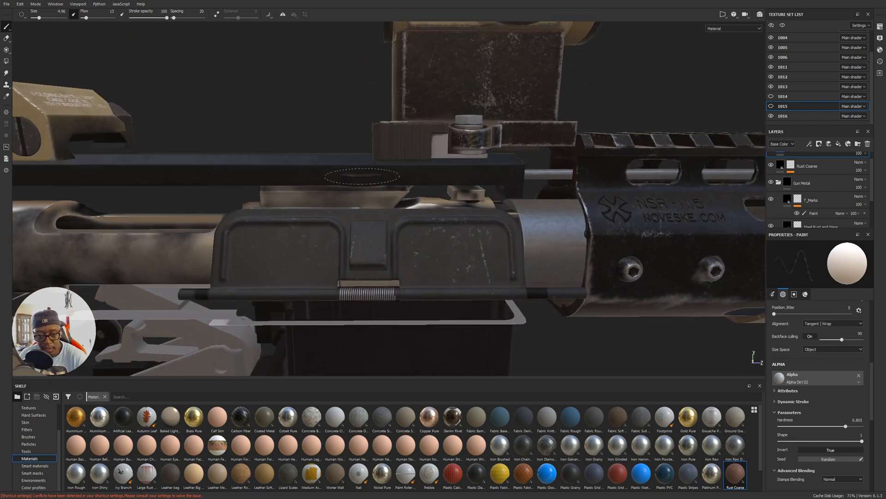
{"action": "middle_click_drag", "start_coordinate": [380, 278], "coordinate": [482, 270], "text": "alt"}
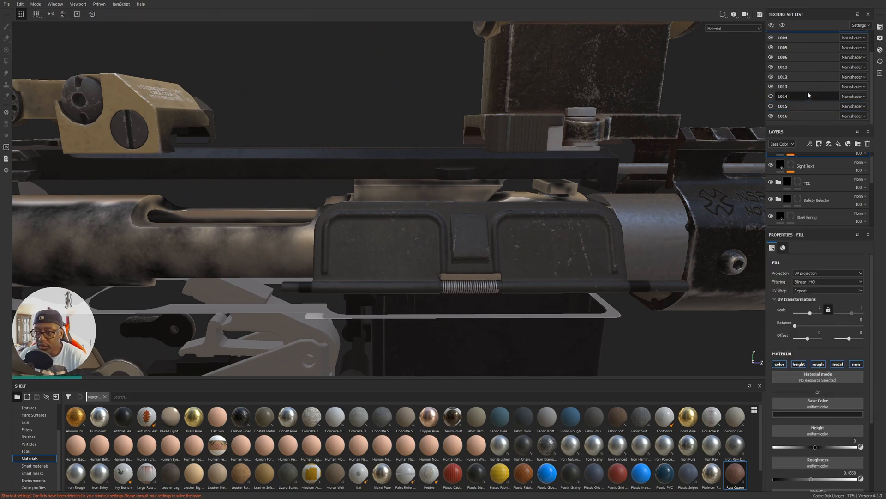
{"action": "scroll", "coordinate": [807, 91], "scroll_direction": "up", "scroll_amount": 2}
{"action": "left_click", "coordinate": [770, 57]}
Examine the smudged metal of the bolt carrier from the side and from below.
{"action": "left_click_drag", "start_coordinate": [520, 270], "coordinate": [489, 213], "text": "alt"}
{"action": "left_click_drag", "start_coordinate": [402, 261], "coordinate": [472, 251], "text": "alt"}
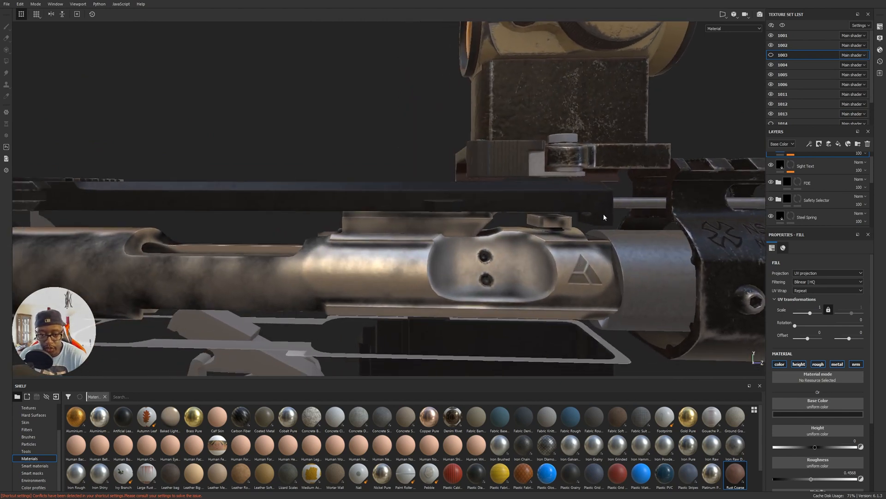
{"action": "middle_click_drag", "start_coordinate": [167, 255], "coordinate": [368, 264], "text": "alt"}
{"action": "right_click_drag", "start_coordinate": [368, 263], "coordinate": [572, 249], "text": "alt"}
{"action": "left_click_drag", "start_coordinate": [573, 249], "coordinate": [615, 238], "text": "alt"}
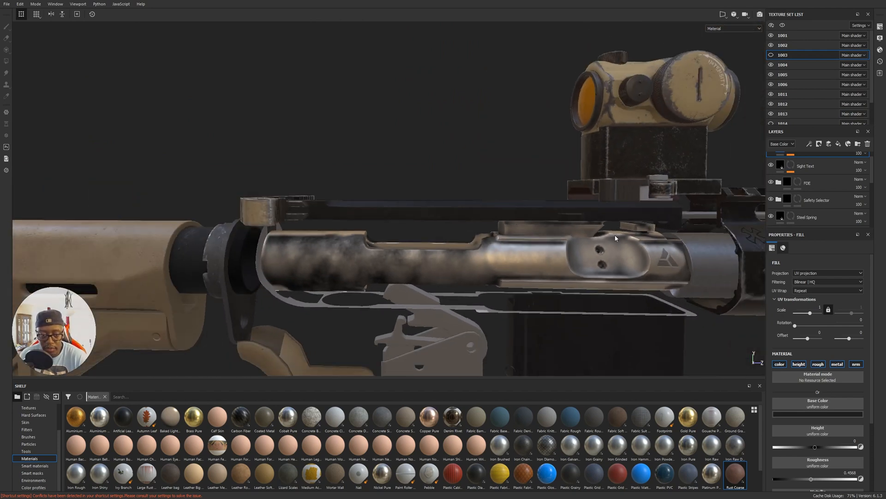
{"action": "left_click_drag", "start_coordinate": [533, 253], "coordinate": [672, 251], "text": "alt"}
{"action": "middle_click_drag", "start_coordinate": [607, 279], "coordinate": [550, 273], "text": "alt"}
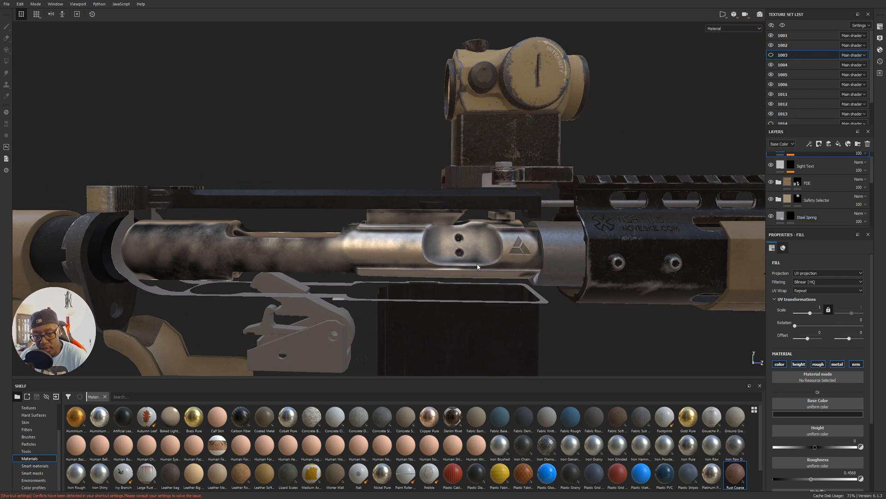
{"action": "middle_click_drag", "start_coordinate": [392, 265], "coordinate": [291, 244], "text": "alt"}
{"action": "middle_click_drag", "start_coordinate": [335, 227], "coordinate": [575, 228], "text": "alt"}
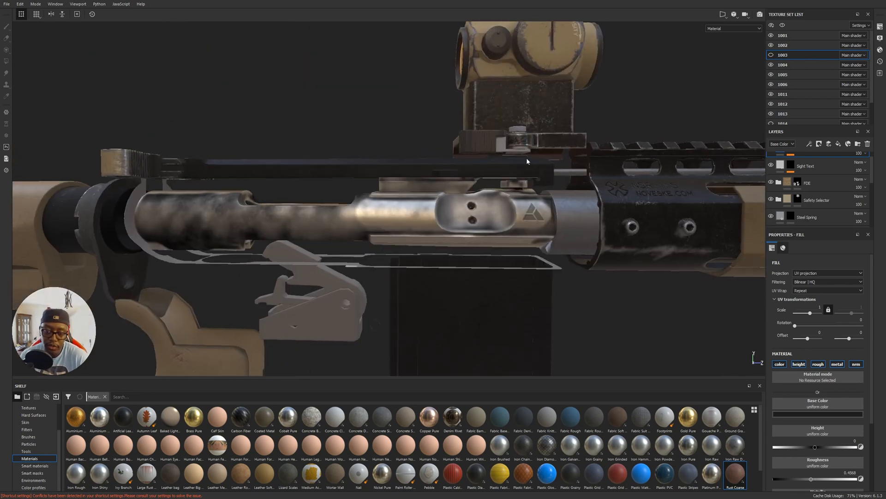
{"action": "middle_click_drag", "start_coordinate": [449, 228], "coordinate": [629, 240], "text": "alt"}
{"action": "left_click_drag", "start_coordinate": [469, 232], "coordinate": [447, 153], "text": "alt"}
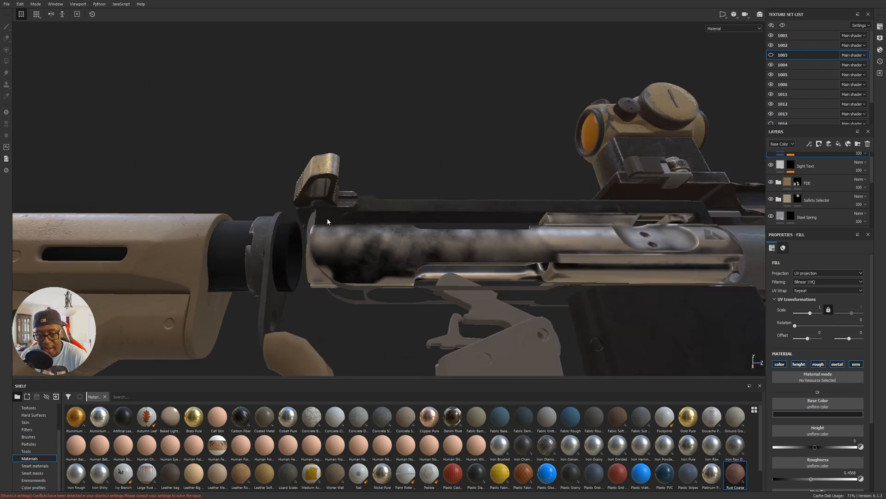
Examine the charging handle and the rear of the bolt carrier from behind, above and the front.
{"action": "left_click_drag", "start_coordinate": [339, 203], "coordinate": [381, 233], "text": "alt"}
{"action": "middle_click_drag", "start_coordinate": [274, 227], "coordinate": [350, 242], "text": "alt"}
{"action": "left_click_drag", "start_coordinate": [472, 263], "coordinate": [415, 232], "text": "alt"}
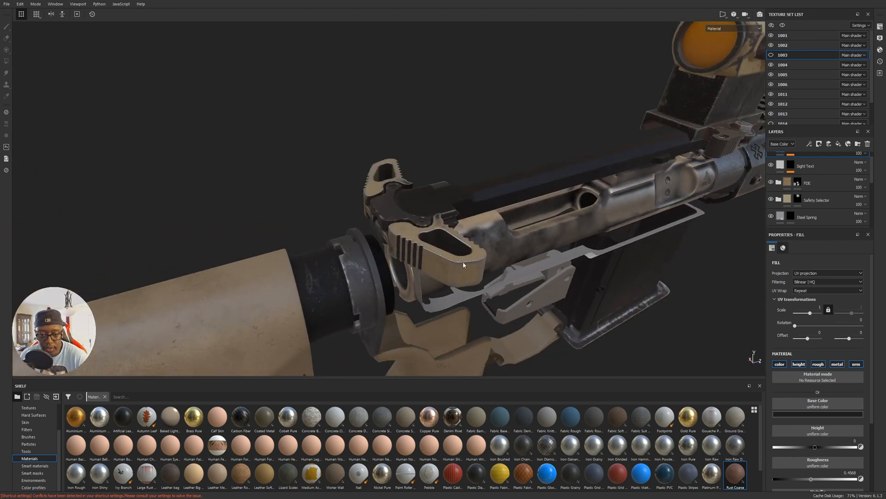
{"action": "left_click_drag", "start_coordinate": [451, 262], "coordinate": [345, 207], "text": "alt"}
{"action": "middle_click_drag", "start_coordinate": [286, 189], "coordinate": [369, 208], "text": "alt"}
{"action": "left_click_drag", "start_coordinate": [369, 207], "coordinate": [470, 226], "text": "alt"}
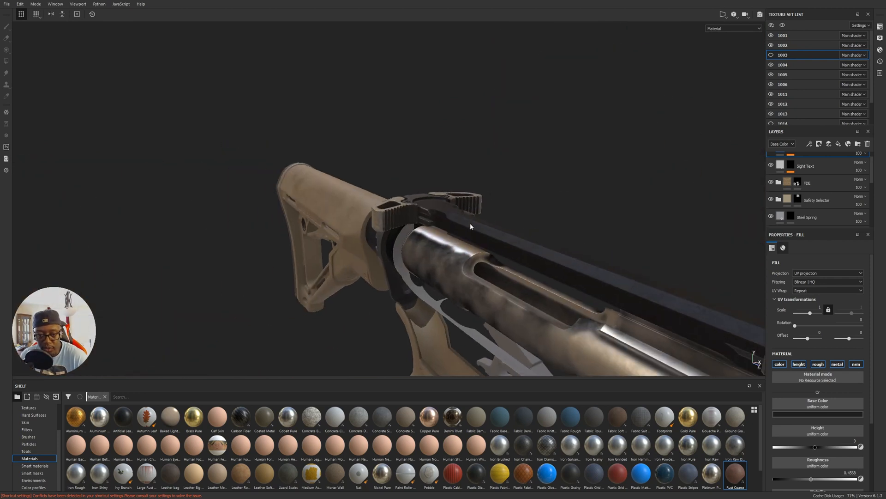
Show the hidden texture sets again to restore the receiver, and examine the charging handles and rear sight up close.
{"action": "left_click_drag", "start_coordinate": [400, 224], "coordinate": [422, 262], "text": "alt"}
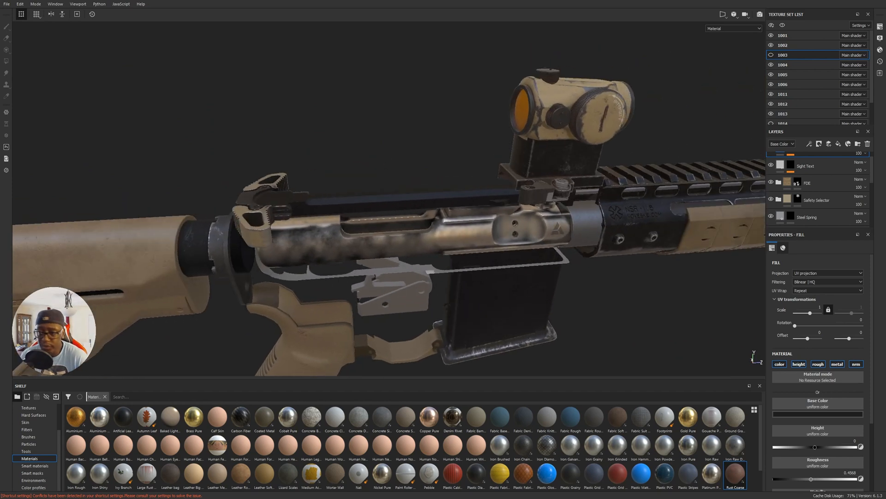
{"action": "left_click", "coordinate": [787, 35]}
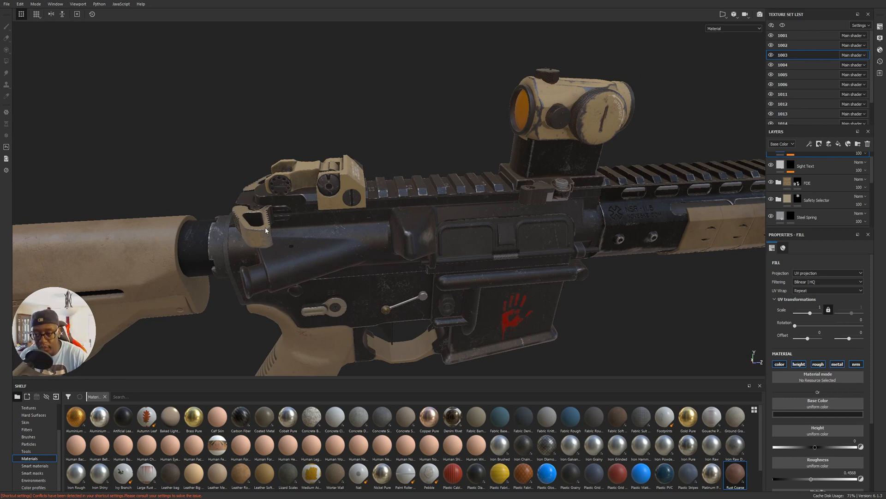
{"action": "left_click_drag", "start_coordinate": [293, 228], "coordinate": [490, 180], "text": "alt"}
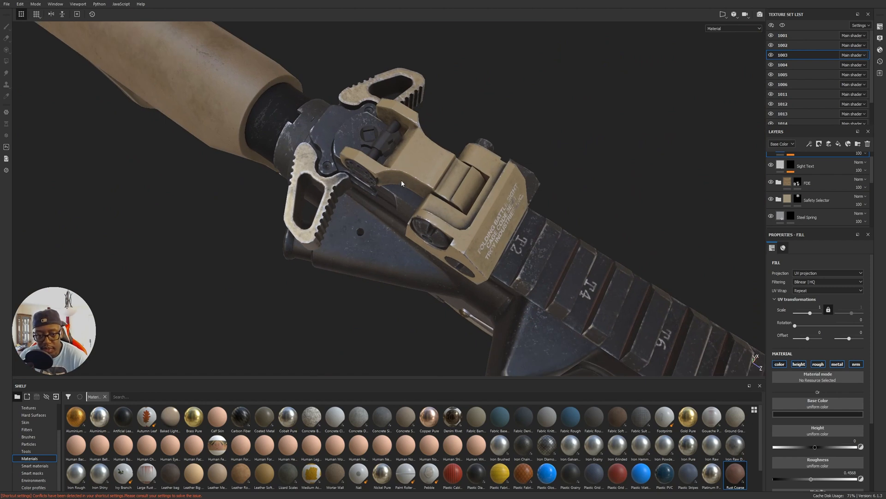
{"action": "left_click_drag", "start_coordinate": [393, 228], "coordinate": [533, 164], "text": "alt"}
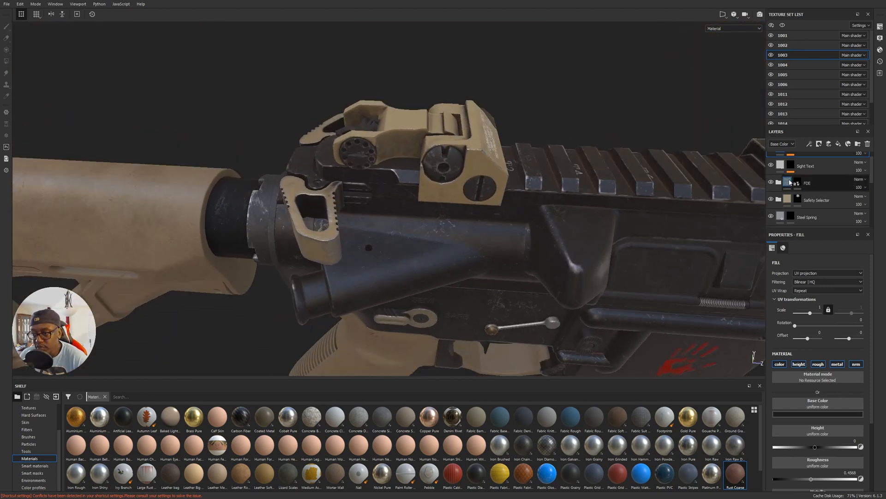
{"action": "left_click_drag", "start_coordinate": [471, 203], "coordinate": [567, 204], "text": "alt"}
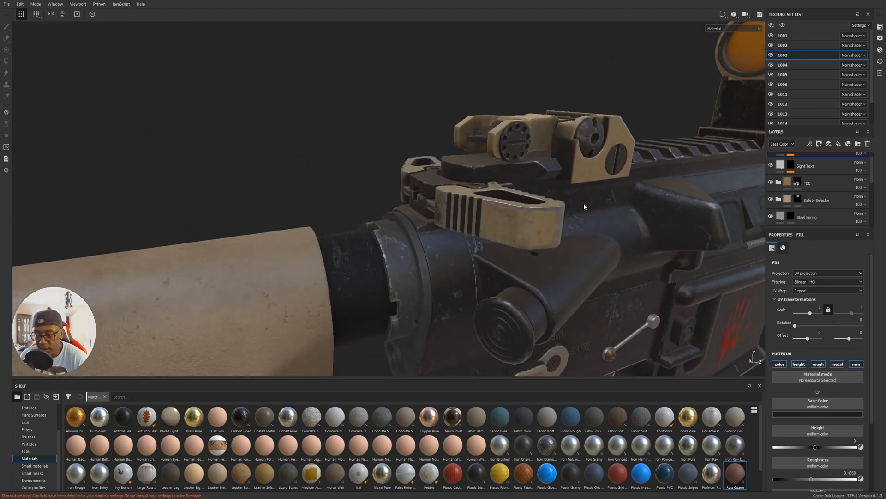
Toggle the charging handles' Smudge layer in texture set 1013 off and back on to compare the dirt on the handles.
{"action": "scroll", "coordinate": [803, 197], "scroll_direction": "down", "scroll_amount": 1}
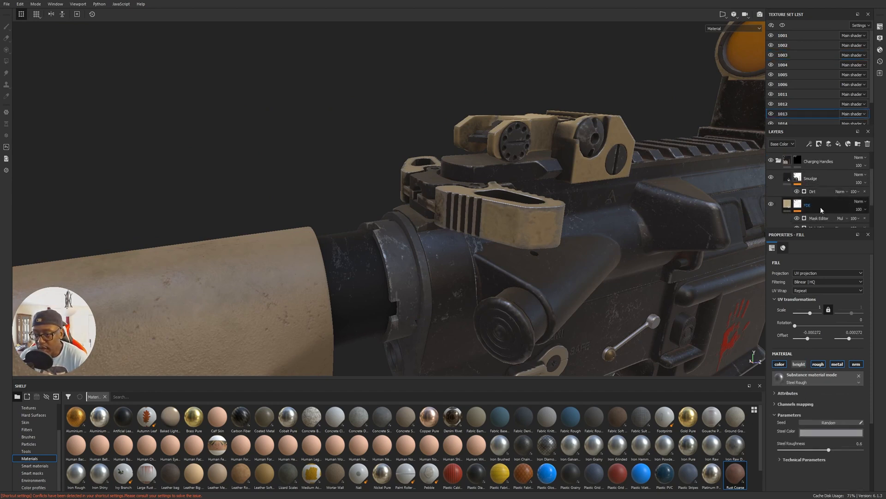
{"action": "scroll", "coordinate": [821, 209], "scroll_direction": "down", "scroll_amount": 1}
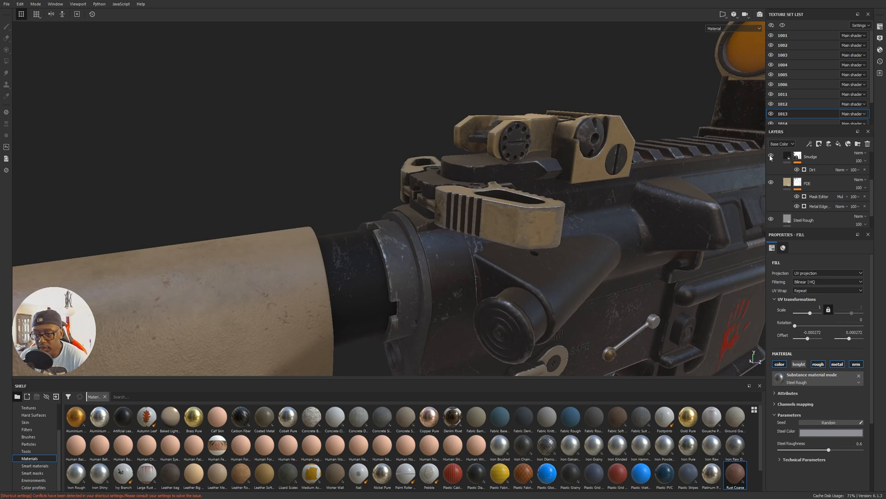
{"action": "left_click_drag", "start_coordinate": [494, 223], "coordinate": [689, 200], "text": "alt"}
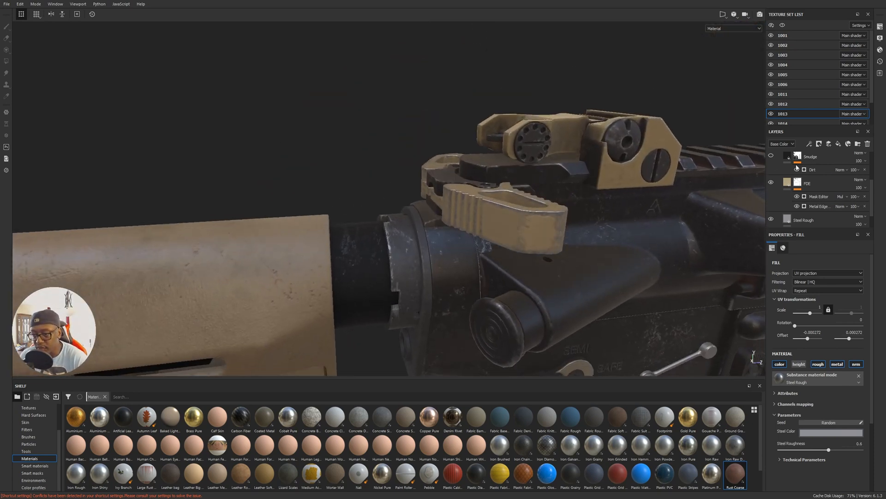
{"action": "left_click", "coordinate": [771, 156]}
{"action": "left_click_drag", "start_coordinate": [525, 238], "coordinate": [708, 191], "text": "alt"}
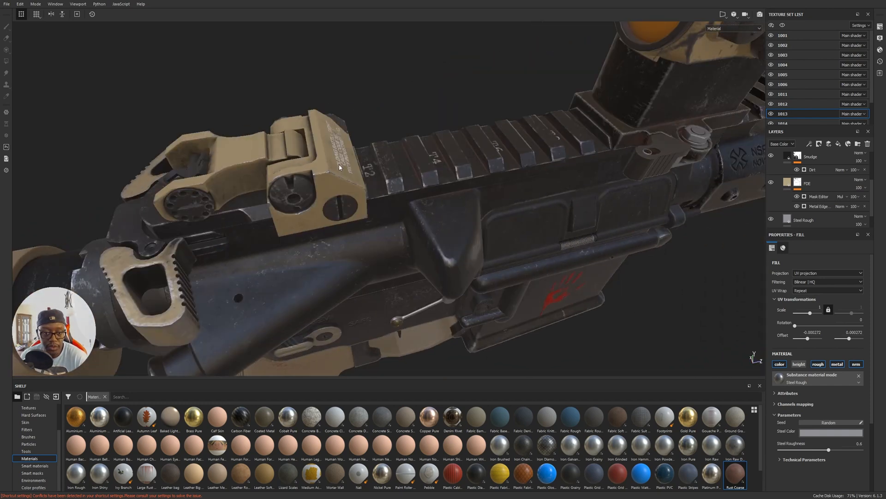
Toggle the top smudge layer of texture set 1003 off and back on to compare its effect on the sight and rail.
{"action": "right_click", "coordinate": [418, 138], "text": "ctrl+alt"}
{"action": "scroll", "coordinate": [824, 187], "scroll_direction": "up", "scroll_amount": 3}
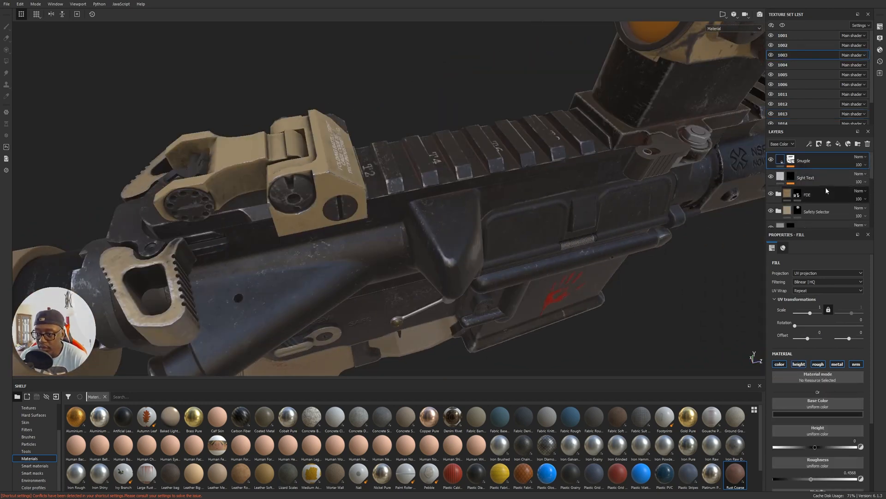
{"action": "left_click_drag", "start_coordinate": [544, 217], "coordinate": [656, 184], "text": "alt"}
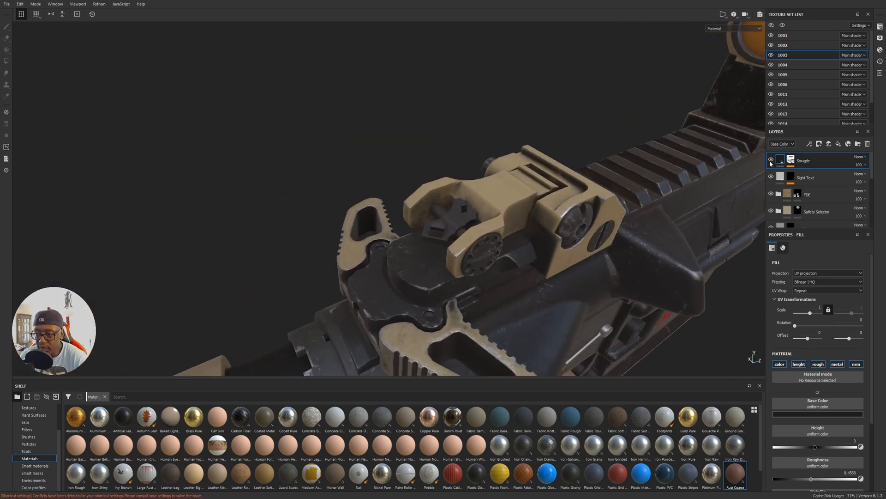
{"action": "left_click_drag", "start_coordinate": [732, 177], "coordinate": [754, 135], "text": "alt"}
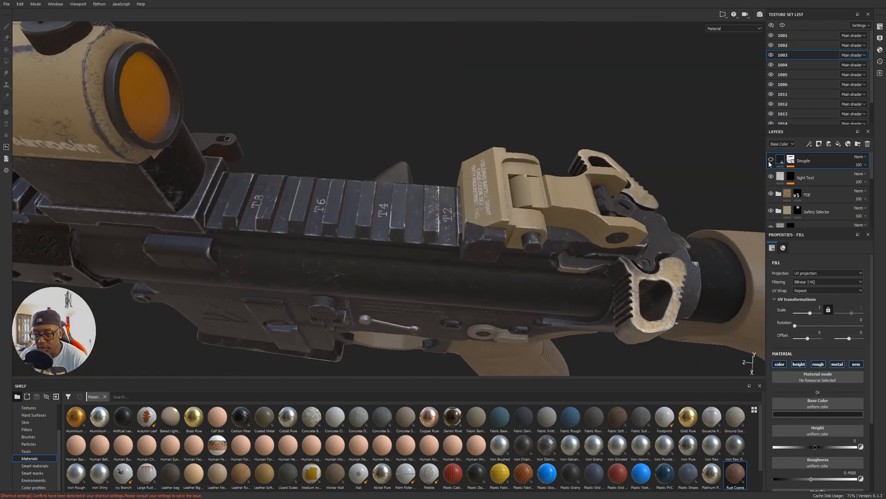
{"action": "key", "text": "4"}
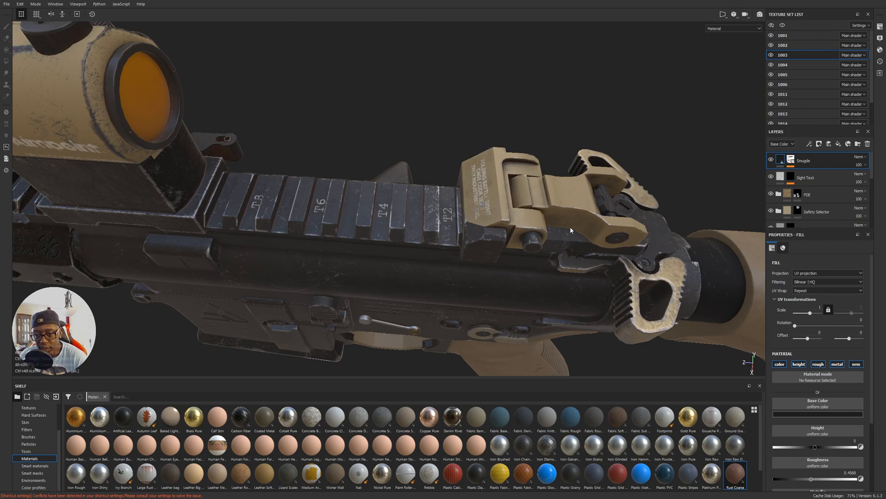
Examine the front sight and muzzle, and both sides of the receiver.
{"action": "left_click_drag", "start_coordinate": [430, 204], "coordinate": [486, 231], "text": "alt"}
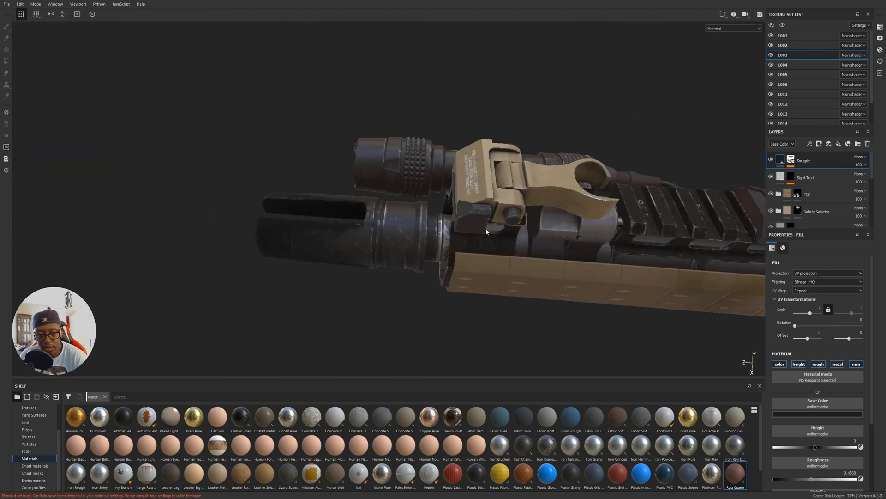
{"action": "left_click_drag", "start_coordinate": [519, 188], "coordinate": [464, 203], "text": "alt"}
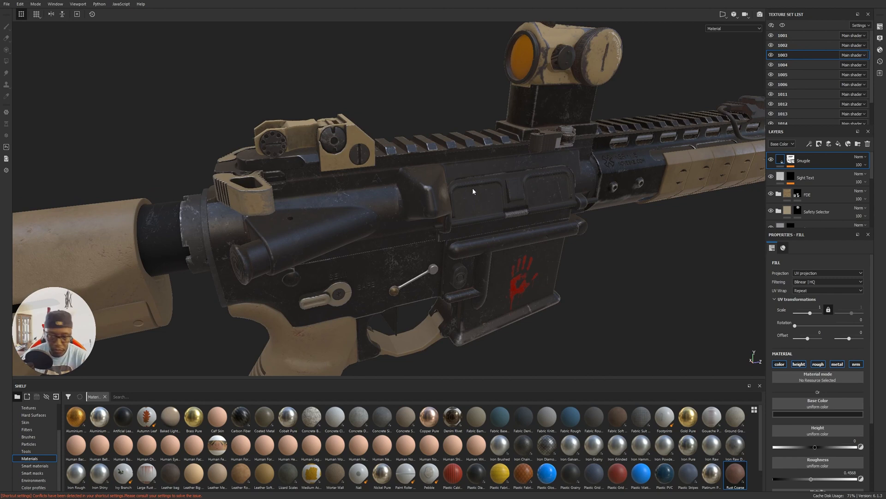
{"action": "left_click_drag", "start_coordinate": [633, 158], "coordinate": [455, 126], "text": "alt"}
{"action": "middle_click_drag", "start_coordinate": [693, 194], "coordinate": [504, 197], "text": "alt"}
{"action": "right_click_drag", "start_coordinate": [503, 197], "coordinate": [325, 209], "text": "alt"}
{"action": "middle_click_drag", "start_coordinate": [565, 210], "coordinate": [333, 208], "text": "alt"}
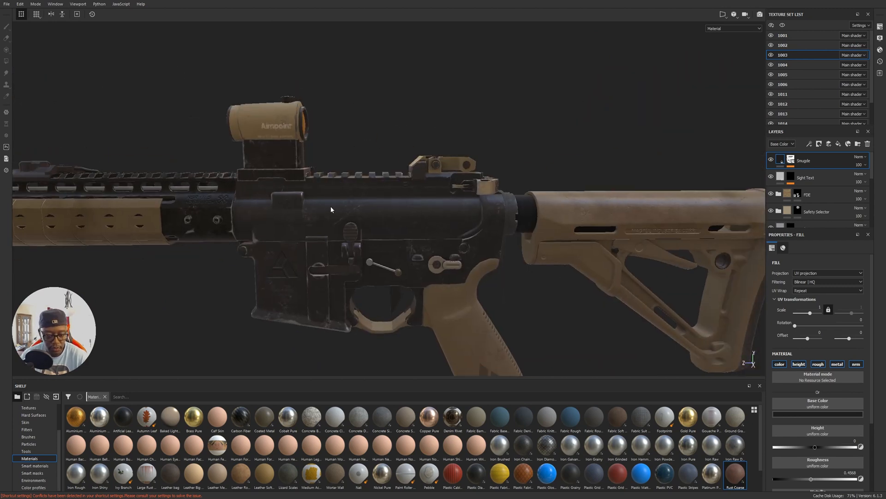
{"action": "middle_click_drag", "start_coordinate": [523, 233], "coordinate": [441, 227], "text": "alt"}
{"action": "right_click_drag", "start_coordinate": [441, 226], "coordinate": [397, 221], "text": "alt"}
Examine the complete rifle from the muzzle end, along the handguard and from behind the grip and stock.
{"action": "left_click_drag", "start_coordinate": [513, 210], "coordinate": [583, 229], "text": "alt"}
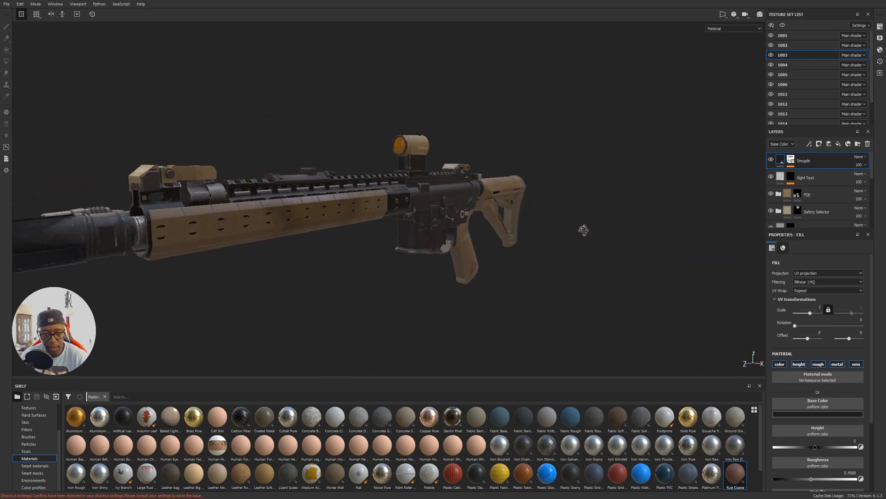
{"action": "left_click_drag", "start_coordinate": [411, 230], "coordinate": [470, 240], "text": "alt"}
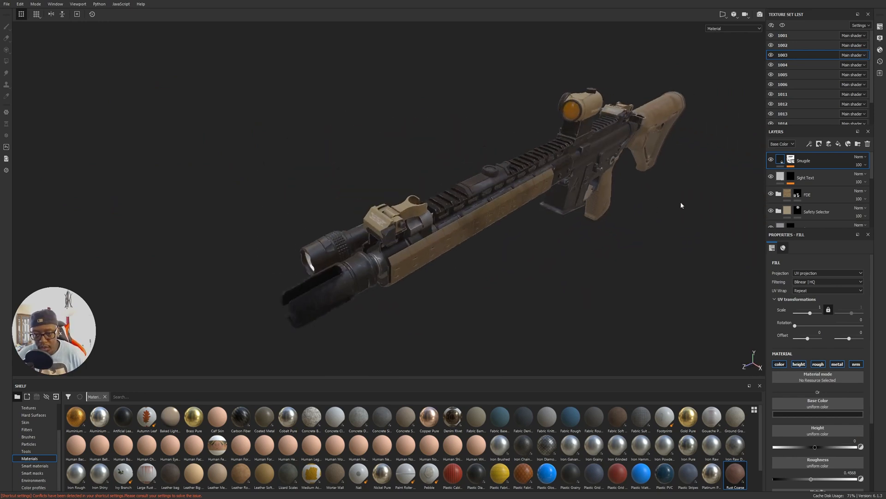
{"action": "left_click_drag", "start_coordinate": [499, 205], "coordinate": [672, 259], "text": "alt"}
{"action": "left_click_drag", "start_coordinate": [165, 201], "coordinate": [491, 202], "text": "alt"}
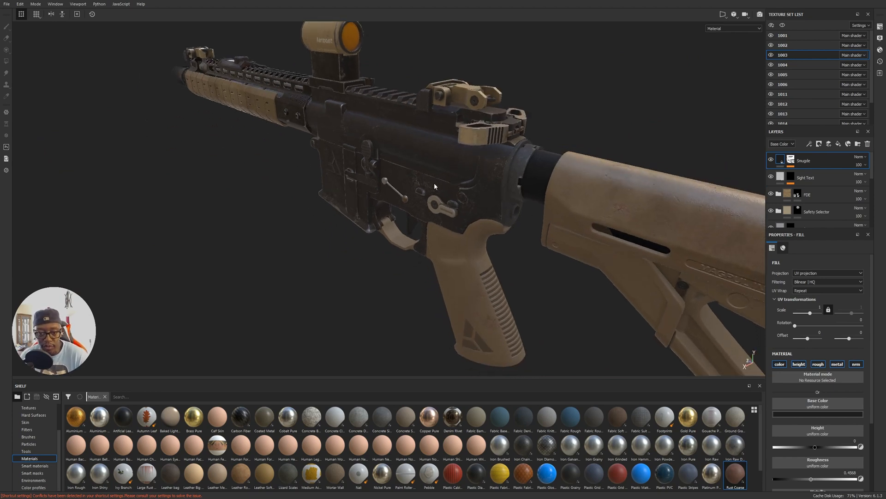
{"action": "left_click_drag", "start_coordinate": [410, 186], "coordinate": [637, 220], "text": "alt"}
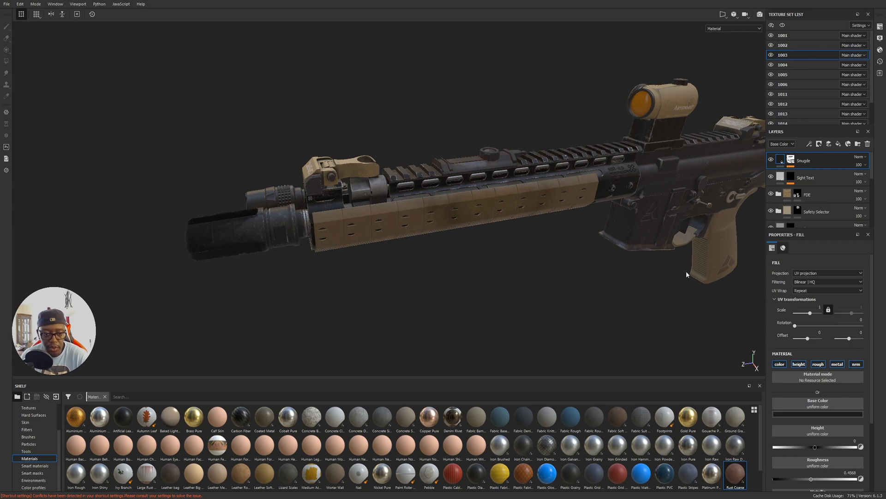
{"action": "left_click_drag", "start_coordinate": [341, 240], "coordinate": [360, 281], "text": "alt"}
{"action": "middle_click_drag", "start_coordinate": [360, 282], "coordinate": [519, 264], "text": "alt"}
Switch to the browser and view the SureFire 3-prong flash hider photo as a reference for the muzzle markings, and return to the rifle.
{"action": "scroll", "coordinate": [548, 268], "scroll_direction": "up", "scroll_amount": 5}
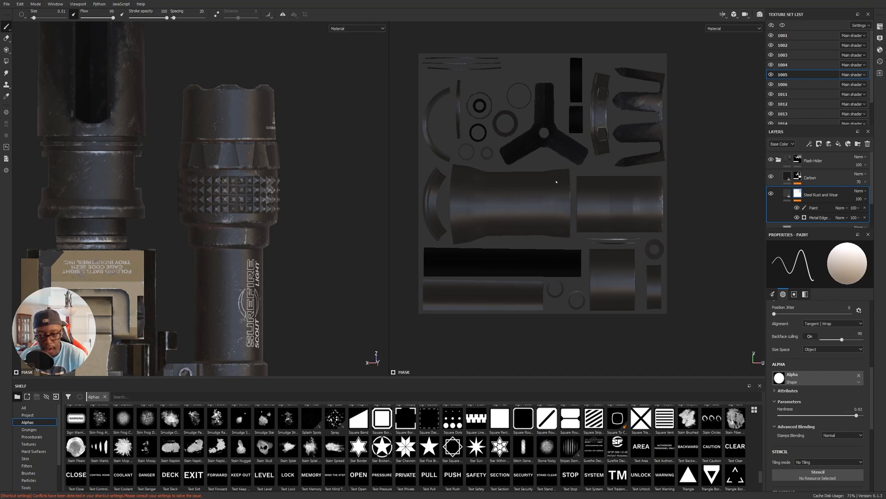
{"action": "middle_click_drag", "start_coordinate": [149, 211], "coordinate": [228, 205], "text": "alt"}
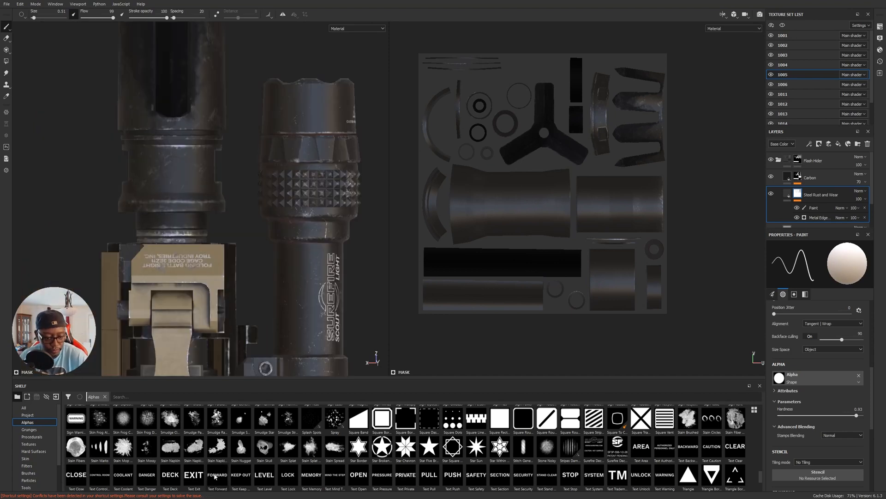
{"action": "mouse_move", "coordinate": [197, 497]}
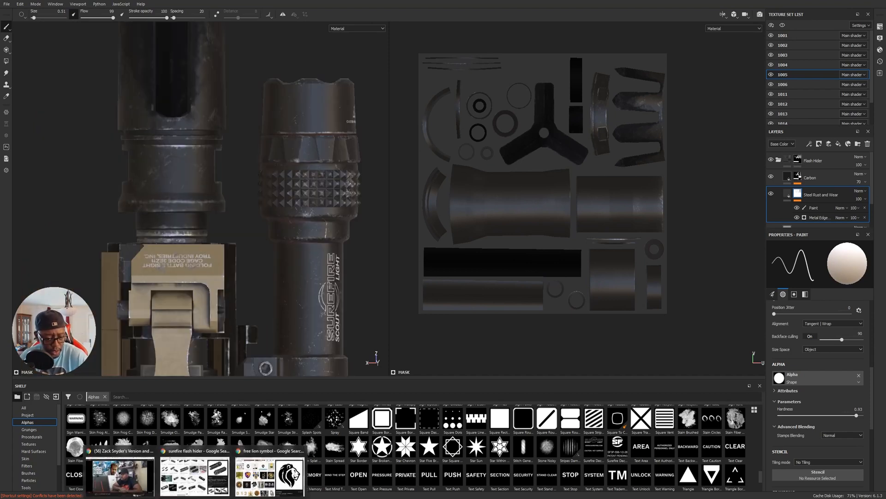
{"action": "left_click", "coordinate": [197, 480]}
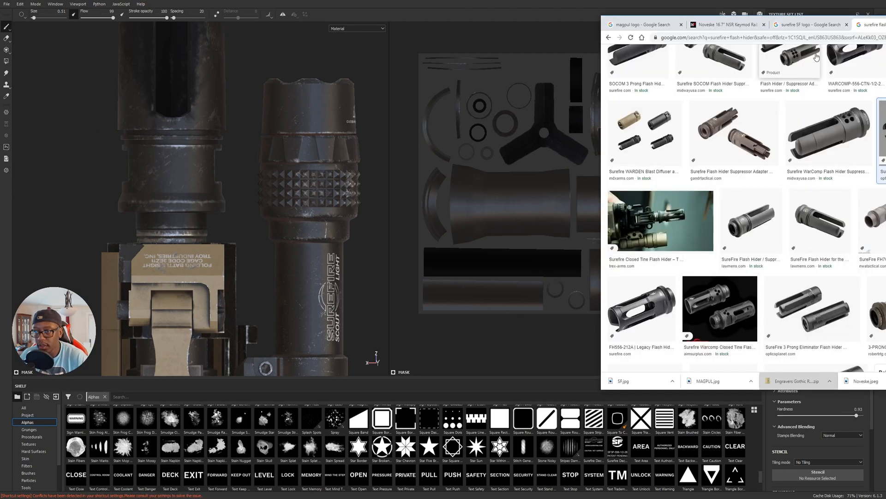
{"action": "left_click_drag", "start_coordinate": [885, 25], "coordinate": [588, 59]}
{"action": "left_click", "coordinate": [378, 365]}
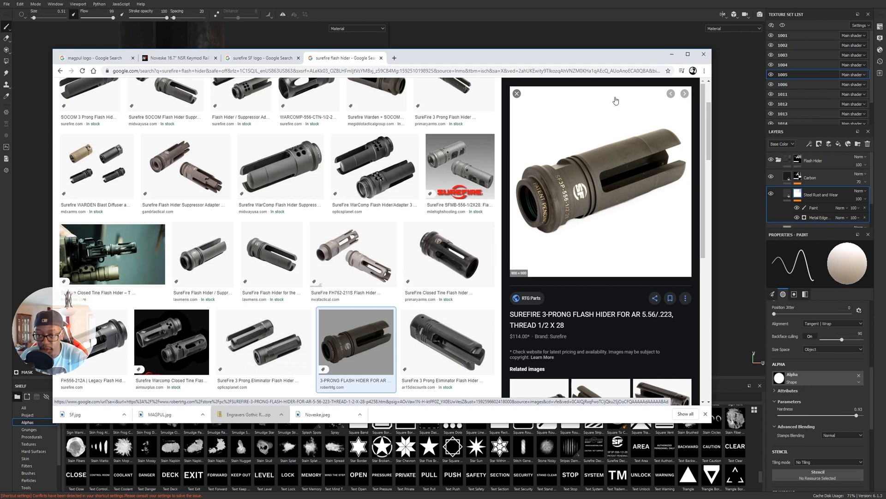
{"action": "left_click", "coordinate": [569, 9]}
Frame the flash hider and find the Surefire Decals2 alpha with the SF logo and SF3P-556-1/2-28 text.
{"action": "mouse_move", "coordinate": [173, 193]}
{"action": "middle_mouse_down", "text": "alt"}
{"action": "mouse_move", "coordinate": [195, 200]}
{"action": "mouse_move", "coordinate": [183, 206]}
{"action": "middle_mouse_up", "text": "alt"}
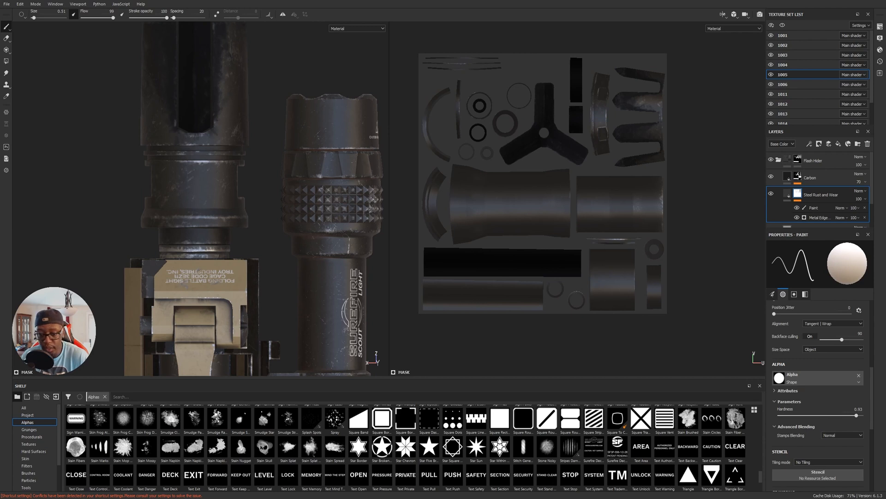
{"action": "mouse_move", "coordinate": [621, 451]}
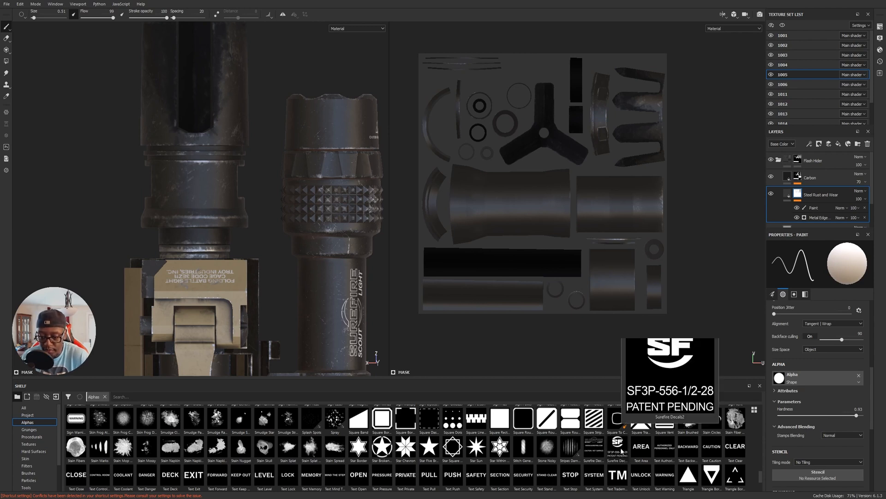
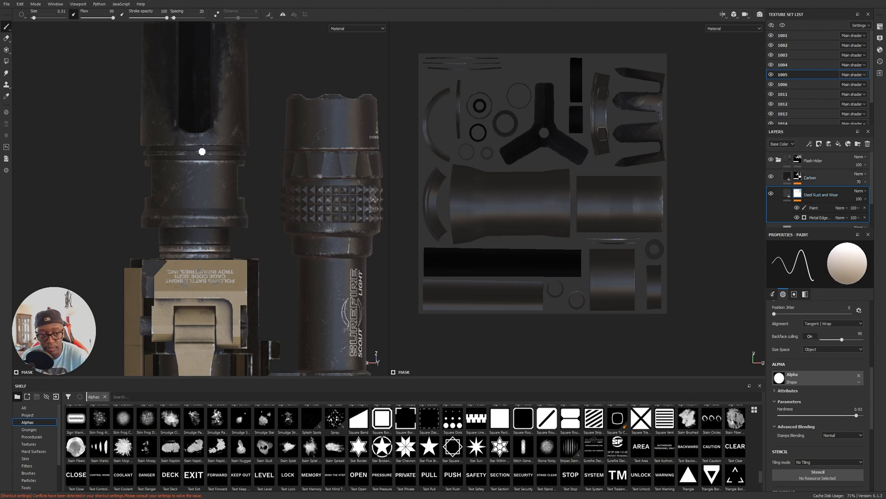
Check the flash hider reference photo and add the Gold Pure material as a layer directly above Steel Rust and Wear.
{"action": "left_click", "coordinate": [839, 144]}
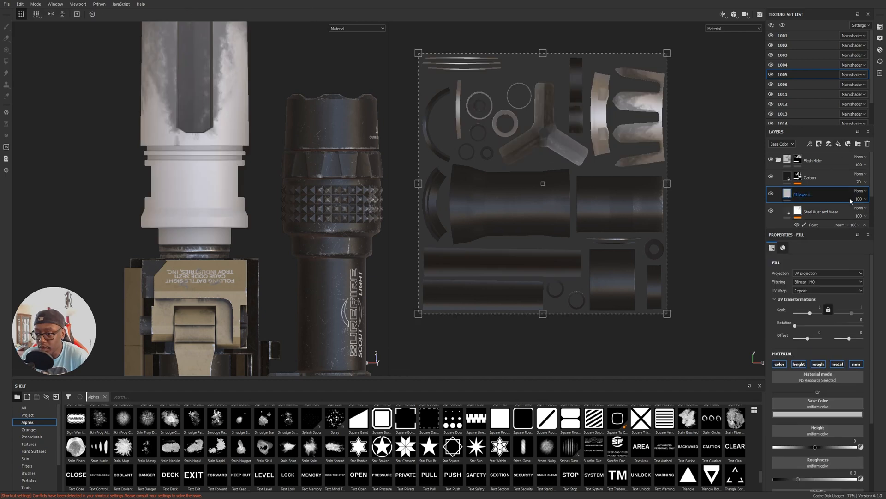
{"action": "left_click", "coordinate": [868, 143]}
{"action": "scroll", "coordinate": [29, 481], "scroll_direction": "down", "scroll_amount": 3}
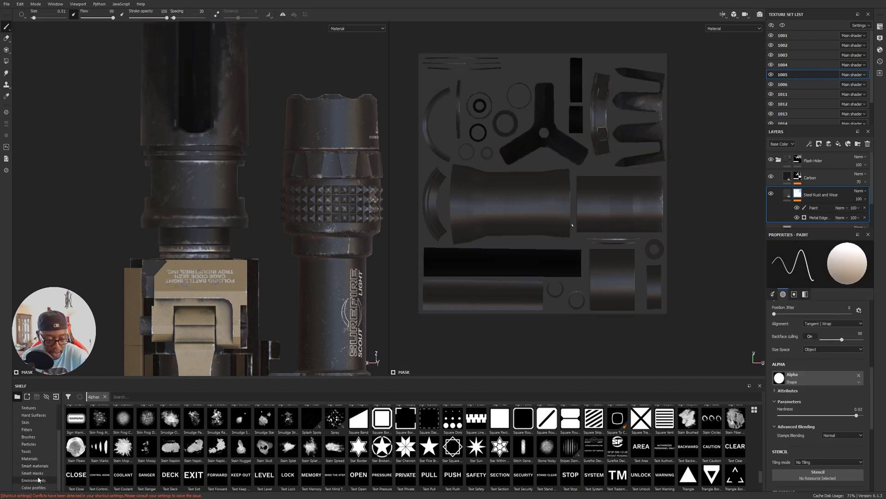
{"action": "left_click", "coordinate": [36, 459]}
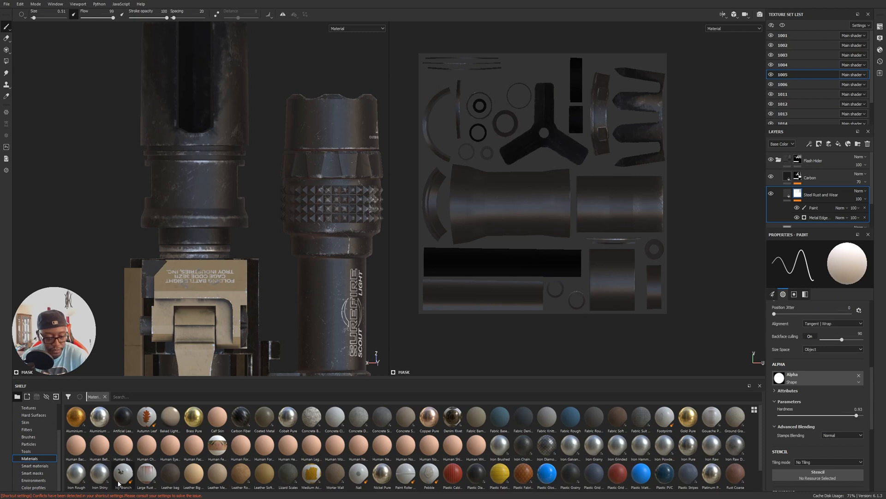
{"action": "key", "text": "alt+Tab"}
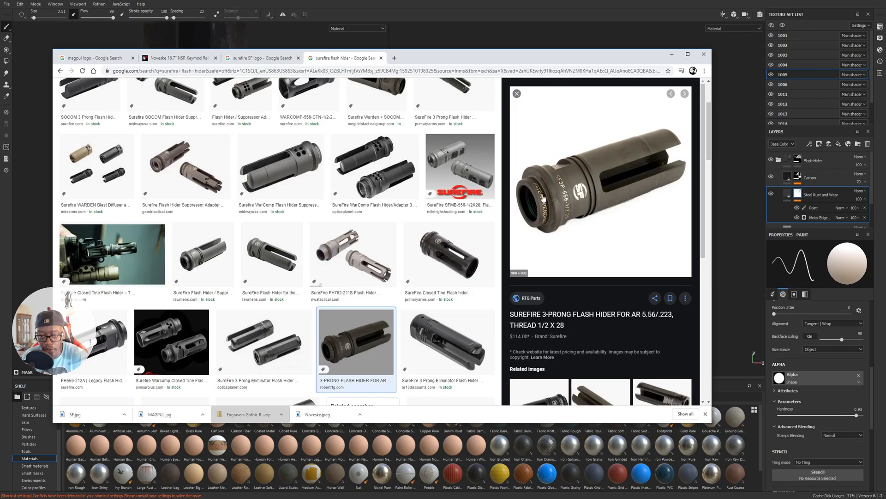
{"action": "key", "text": "alt+Tab"}
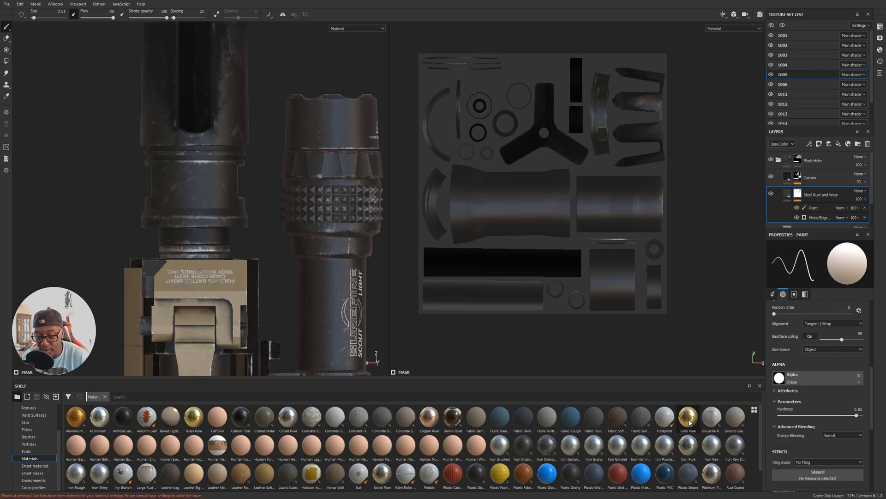
{"action": "left_click_drag", "start_coordinate": [689, 422], "coordinate": [814, 210]}
Set the Gold Pure layer's roughness to 0.3210 and darken its base color to a more muted gold.
{"action": "left_click", "coordinate": [833, 363]}
{"action": "left_click_drag", "start_coordinate": [797, 448], "coordinate": [799, 447]}
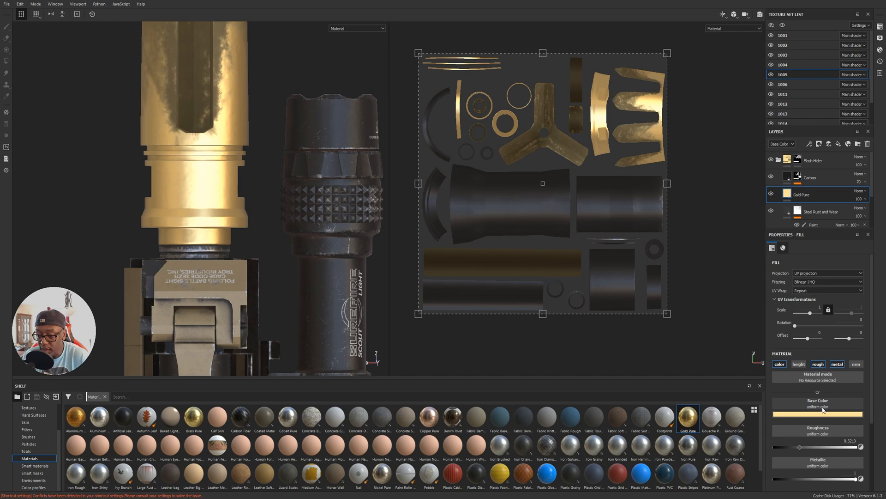
{"action": "left_click", "coordinate": [836, 416]}
{"action": "left_click_drag", "start_coordinate": [880, 436], "coordinate": [878, 443]}
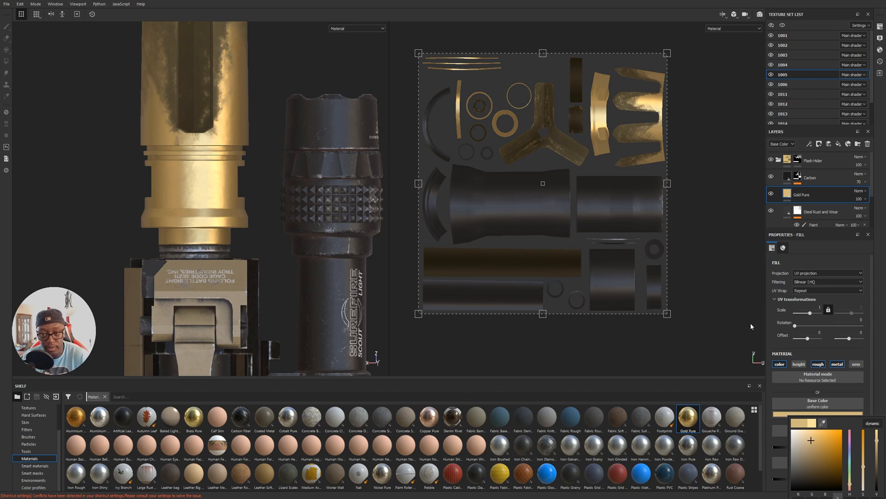
Add a black mask to the Gold Pure layer and load the Surefire Decals2 alpha as the brush stencil.
{"action": "left_click", "coordinate": [818, 145]}
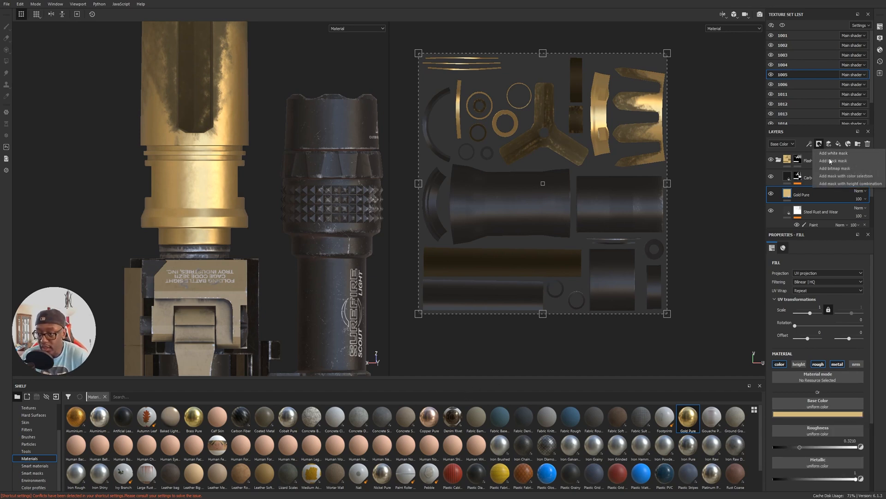
{"action": "left_click", "coordinate": [831, 152]}
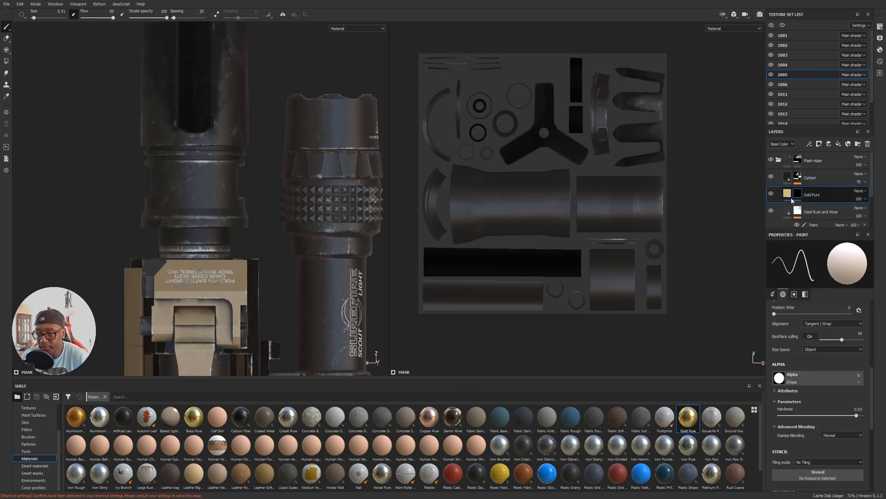
{"action": "scroll", "coordinate": [40, 436], "scroll_direction": "up", "scroll_amount": 3}
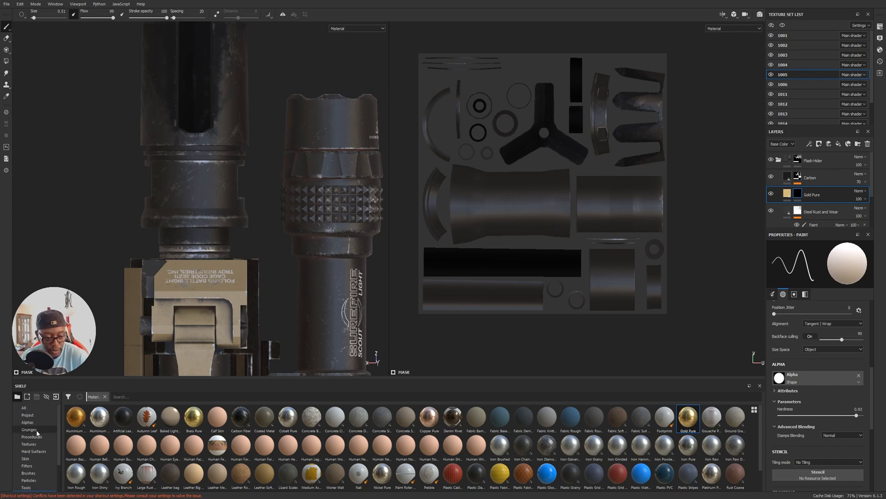
{"action": "left_click", "coordinate": [35, 422]}
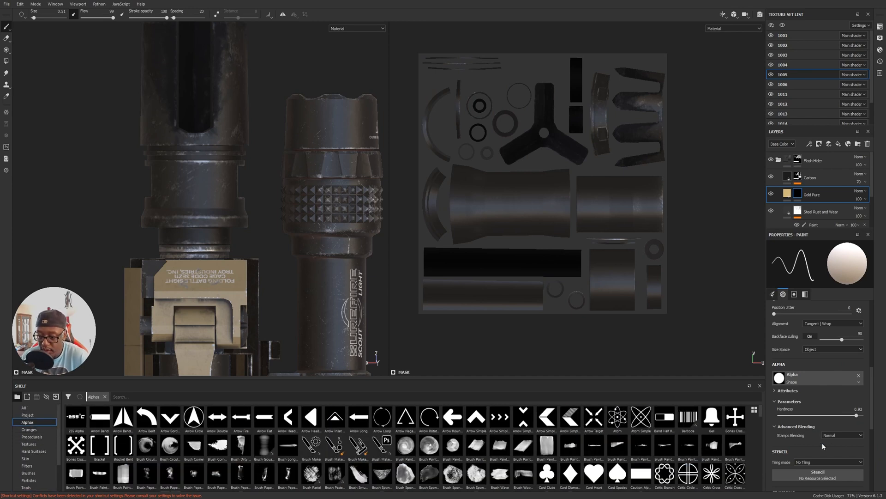
{"action": "scroll", "coordinate": [821, 442], "scroll_direction": "down", "scroll_amount": 1}
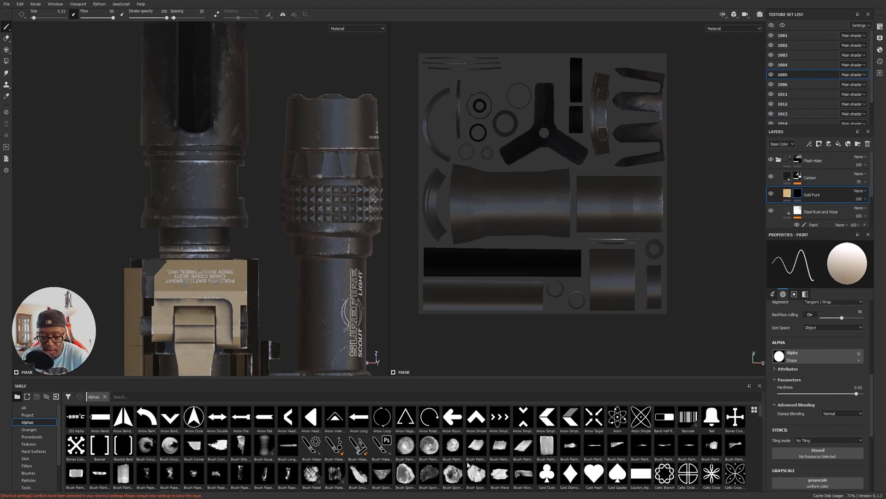
{"action": "scroll", "coordinate": [442, 467], "scroll_direction": "down", "scroll_amount": 3}
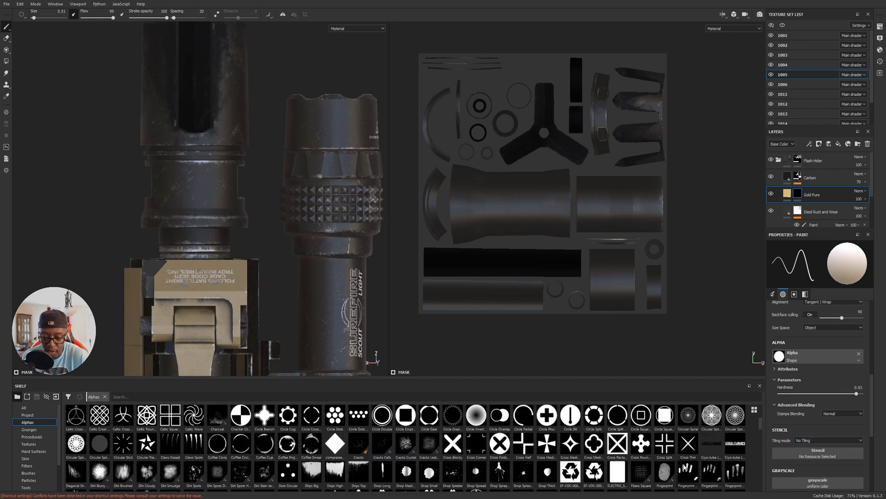
{"action": "scroll", "coordinate": [545, 472], "scroll_direction": "down", "scroll_amount": 10}
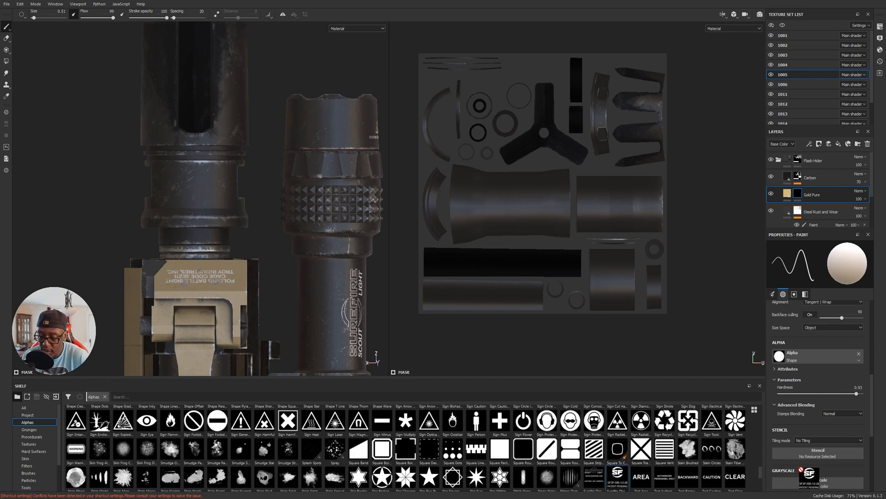
{"action": "left_click_drag", "start_coordinate": [823, 456], "coordinate": [822, 456]}
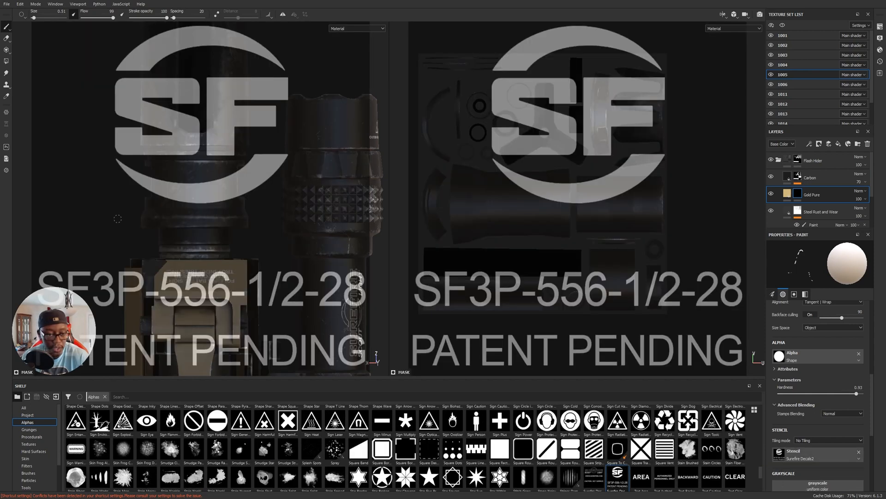
Scale down the Surefire Decals2 stencil and line it up with the flash hider's collar, keeping the SF logo upright.
{"action": "key", "text": "s"}
{"action": "middle_click_drag", "start_coordinate": [213, 132], "coordinate": [213, 226]}
{"action": "mouse_move", "coordinate": [232, 258]}
{"action": "right_mouse_down"}
{"action": "mouse_move", "coordinate": [188, 246]}
{"action": "mouse_move", "coordinate": [66, 245]}
{"action": "right_mouse_up"}
{"action": "right_click_drag", "start_coordinate": [162, 271], "coordinate": [262, 313]}
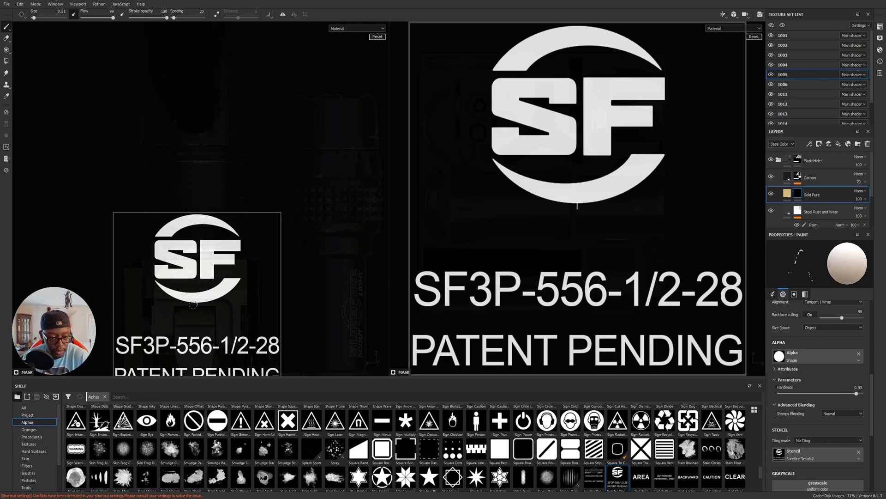
{"action": "right_click_drag", "start_coordinate": [238, 283], "coordinate": [214, 258]}
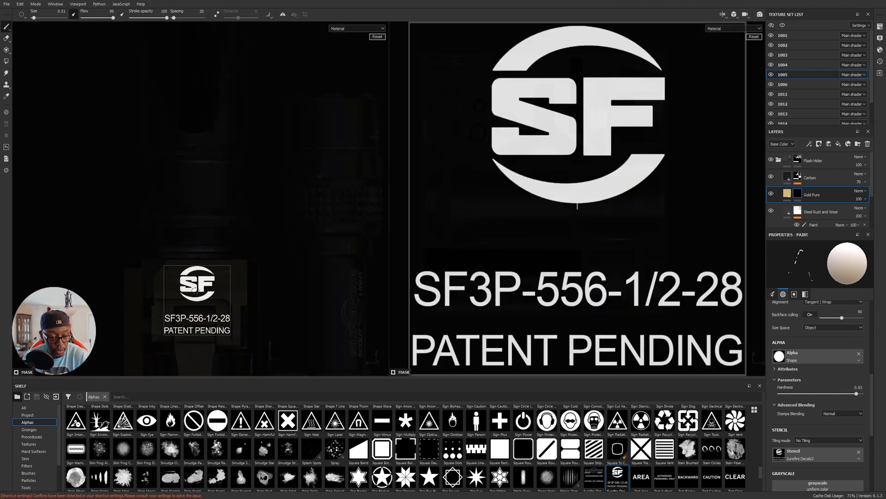
{"action": "left_click_drag", "start_coordinate": [200, 288], "coordinate": [193, 205]}
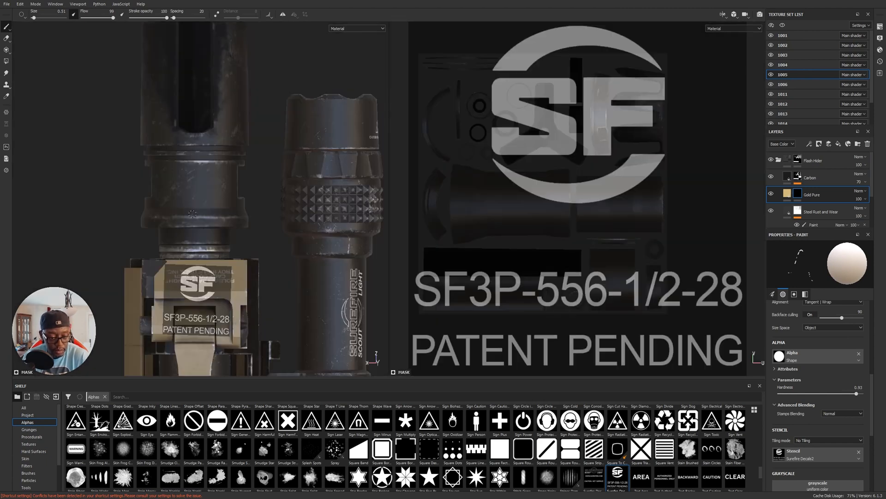
{"action": "key", "text": "s"}
{"action": "left_click_drag", "start_coordinate": [213, 298], "coordinate": [210, 281]}
{"action": "key", "text": "shift+s"}
{"action": "key", "text": "s"}
{"action": "middle_click_drag", "start_coordinate": [210, 280], "coordinate": [212, 198]}
{"action": "middle_click_drag", "start_coordinate": [266, 241], "coordinate": [270, 256], "text": "alt"}
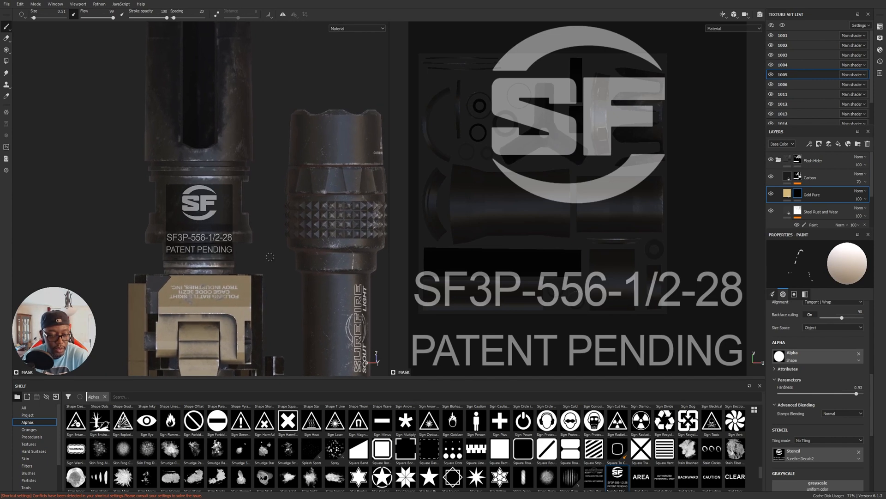
Show the mesh wireframe to center the flash hider under the stencil, and paint the SF logo onto its collar.
{"action": "left_click", "coordinate": [880, 38]}
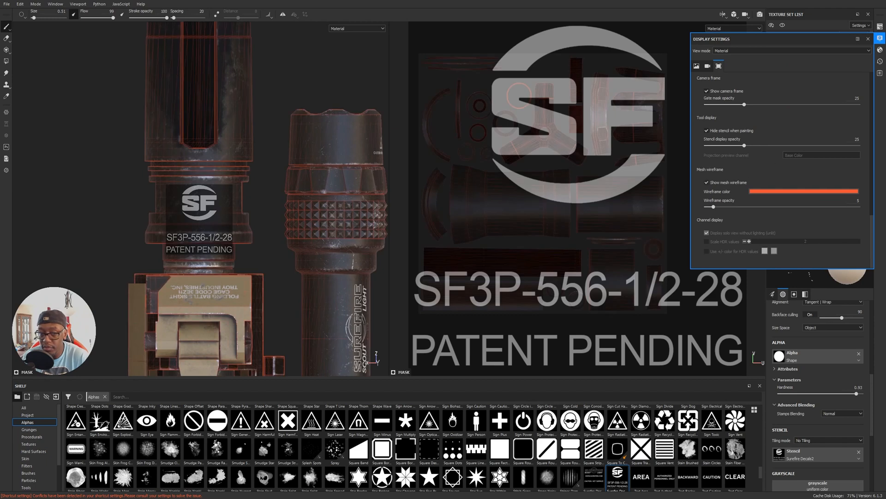
{"action": "right_click_drag", "start_coordinate": [234, 210], "coordinate": [248, 209], "text": "alt"}
{"action": "middle_click_drag", "start_coordinate": [248, 209], "coordinate": [255, 224], "text": "alt"}
{"action": "right_click_drag", "start_coordinate": [248, 213], "coordinate": [311, 218], "text": "alt"}
{"action": "mouse_move", "coordinate": [311, 217]}
{"action": "middle_mouse_down", "text": "alt"}
{"action": "mouse_move", "coordinate": [325, 221]}
{"action": "mouse_move", "coordinate": [318, 217]}
{"action": "middle_mouse_up", "text": "alt"}
{"action": "right_click_drag", "start_coordinate": [317, 217], "coordinate": [325, 209], "text": "alt"}
{"action": "middle_click_drag", "start_coordinate": [324, 209], "coordinate": [332, 213], "text": "alt"}
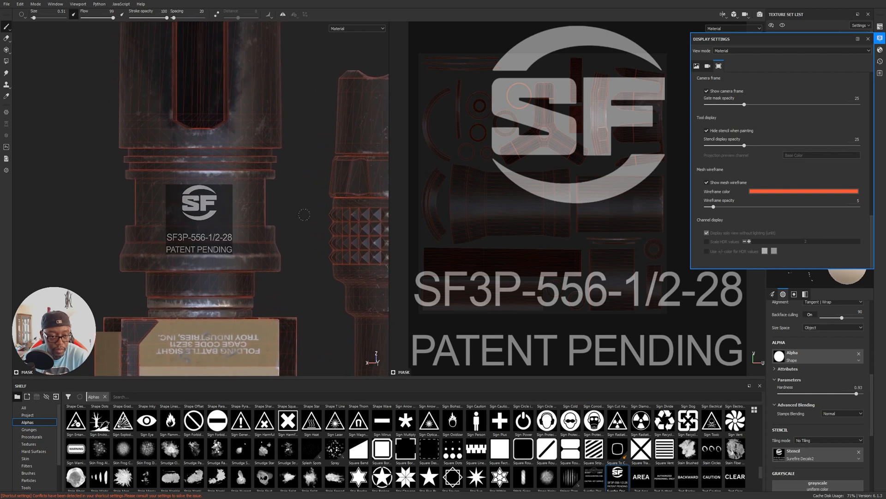
{"action": "mouse_move", "coordinate": [186, 190]}
{"action": "left_mouse_down"}
{"action": "mouse_move", "coordinate": [190, 214]}
{"action": "mouse_move", "coordinate": [207, 217]}
{"action": "mouse_move", "coordinate": [215, 189]}
{"action": "mouse_move", "coordinate": [187, 194]}
{"action": "mouse_move", "coordinate": [207, 206]}
{"action": "mouse_move", "coordinate": [187, 205]}
{"action": "left_mouse_up"}
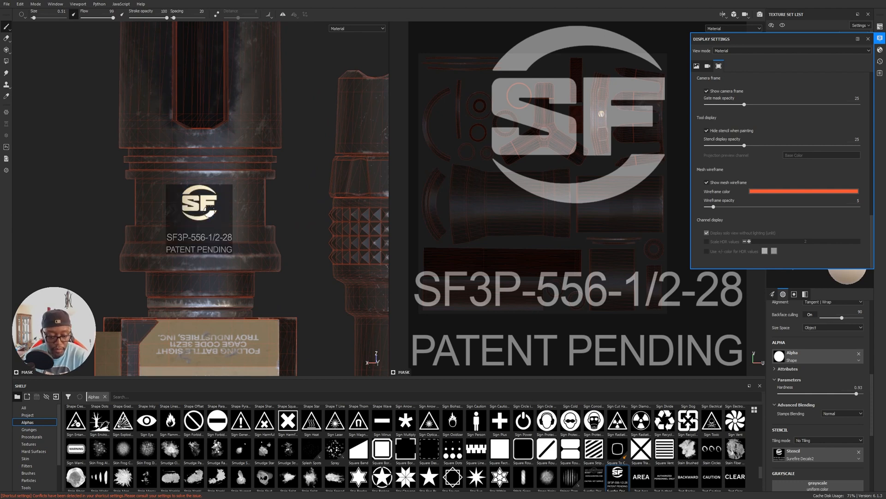
Turn off the mesh wireframe display and close the display settings.
{"action": "scroll", "coordinate": [210, 213], "scroll_direction": "down", "scroll_amount": 3}
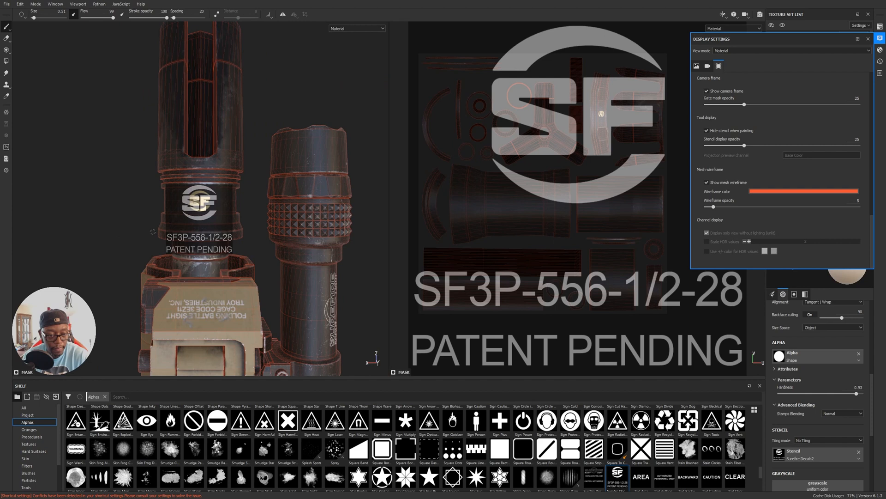
{"action": "left_click", "coordinate": [881, 40]}
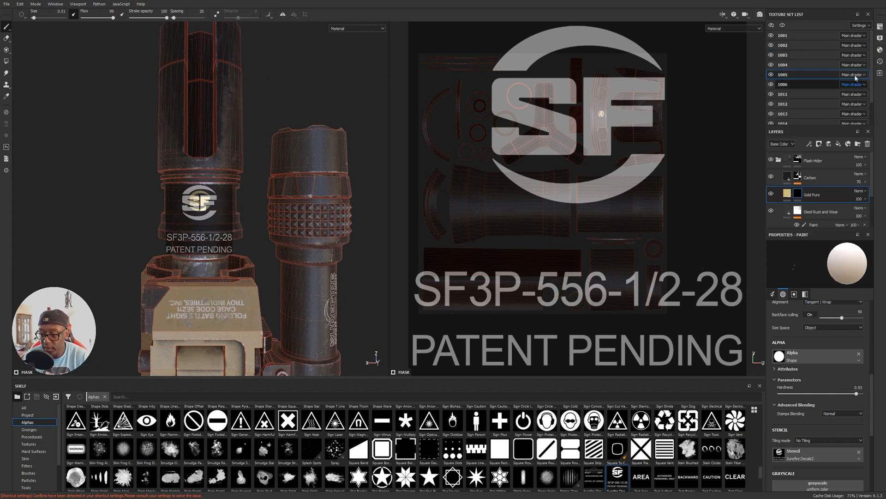
{"action": "left_click", "coordinate": [880, 40]}
{"action": "left_click", "coordinate": [715, 183]}
{"action": "left_click", "coordinate": [879, 51]}
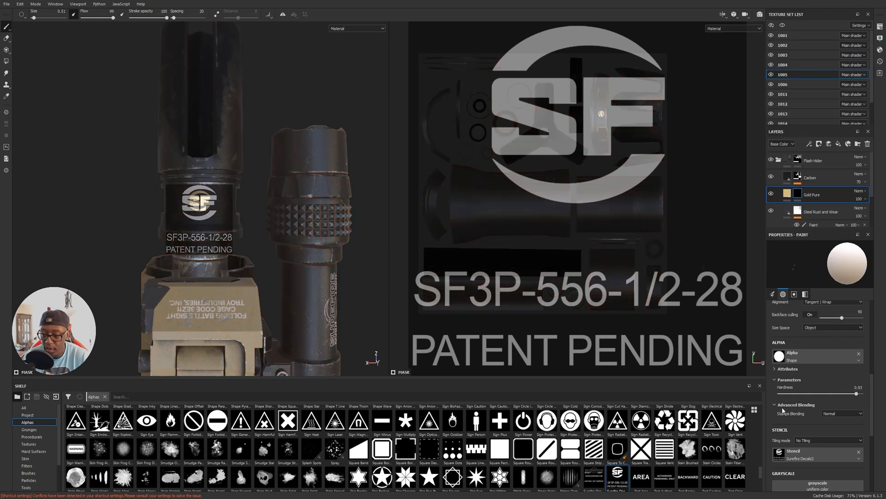
Remove the stencil, examine the stamped SF logo from the side, and undo the stamp.
{"action": "left_click", "coordinate": [858, 451]}
{"action": "left_click_drag", "start_coordinate": [279, 294], "coordinate": [367, 261], "text": "alt"}
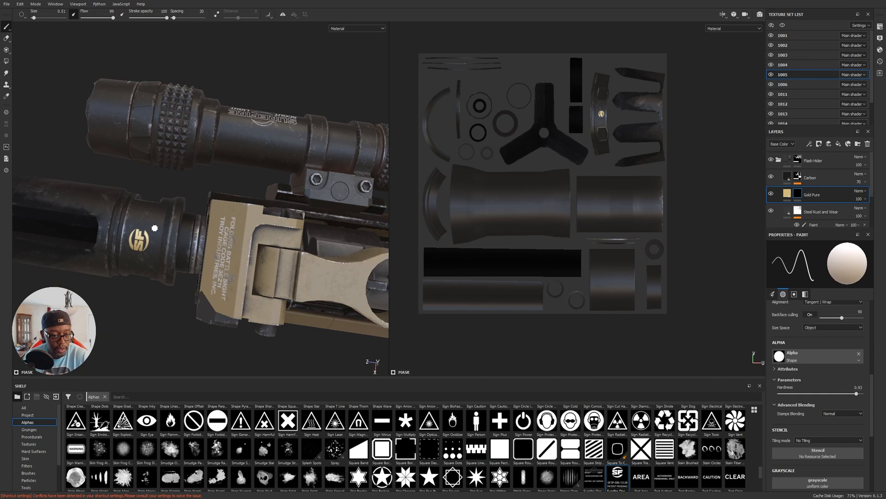
{"action": "left_click_drag", "start_coordinate": [257, 257], "coordinate": [175, 259], "text": "alt"}
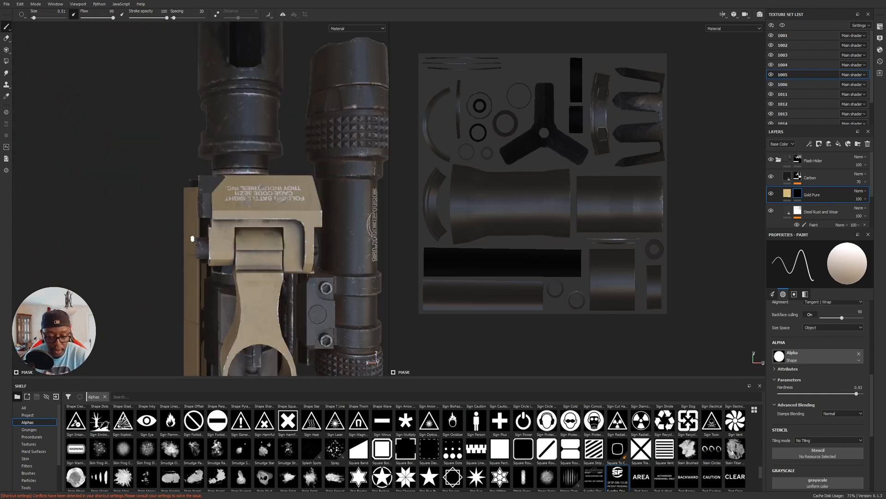
Reload the Surefire Decals2 stencil in orthographic view and stamp a larger SF logo centered on the flash hider's collar.
{"action": "key", "text": "F6"}
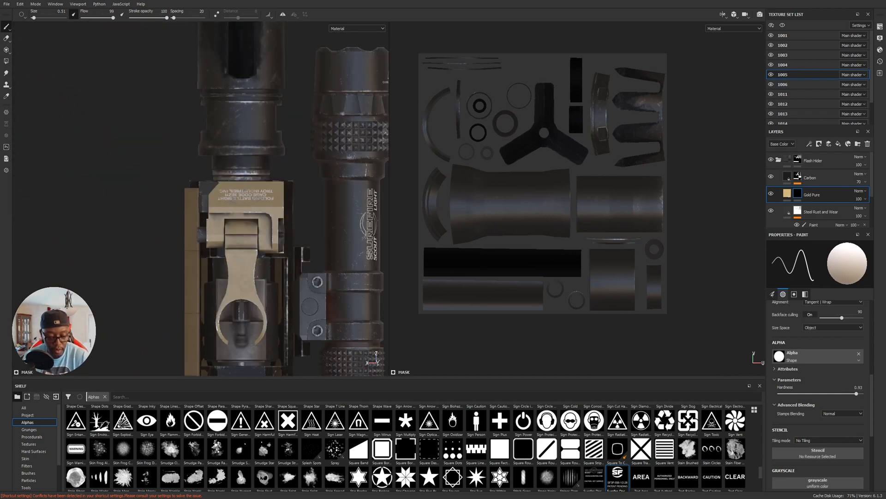
{"action": "left_click_drag", "start_coordinate": [619, 478], "coordinate": [817, 454]}
{"action": "middle_click_drag", "start_coordinate": [268, 173], "coordinate": [228, 253], "text": "alt"}
{"action": "right_click_drag", "start_coordinate": [227, 254], "coordinate": [259, 253], "text": "alt"}
{"action": "middle_click_drag", "start_coordinate": [259, 254], "coordinate": [257, 241], "text": "alt"}
{"action": "middle_click_drag", "start_coordinate": [256, 244], "coordinate": [253, 243], "text": "alt"}
{"action": "right_click_drag", "start_coordinate": [252, 244], "coordinate": [263, 246], "text": "alt"}
{"action": "middle_click_drag", "start_coordinate": [263, 246], "coordinate": [263, 246], "text": "alt"}
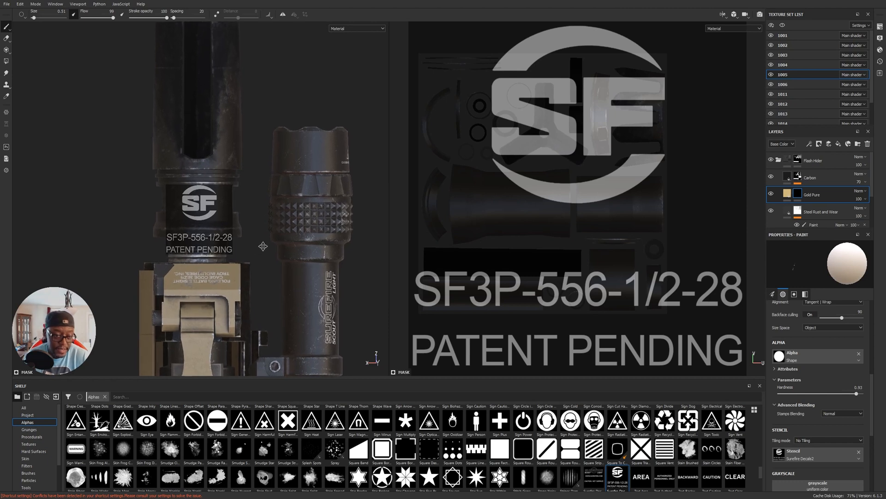
{"action": "right_click_drag", "start_coordinate": [262, 246], "coordinate": [265, 244], "text": "alt"}
{"action": "middle_click_drag", "start_coordinate": [265, 245], "coordinate": [265, 245], "text": "alt"}
{"action": "mouse_move", "coordinate": [226, 218]}
{"action": "left_mouse_down"}
{"action": "mouse_move", "coordinate": [199, 194]}
{"action": "mouse_move", "coordinate": [203, 203]}
{"action": "left_mouse_up"}
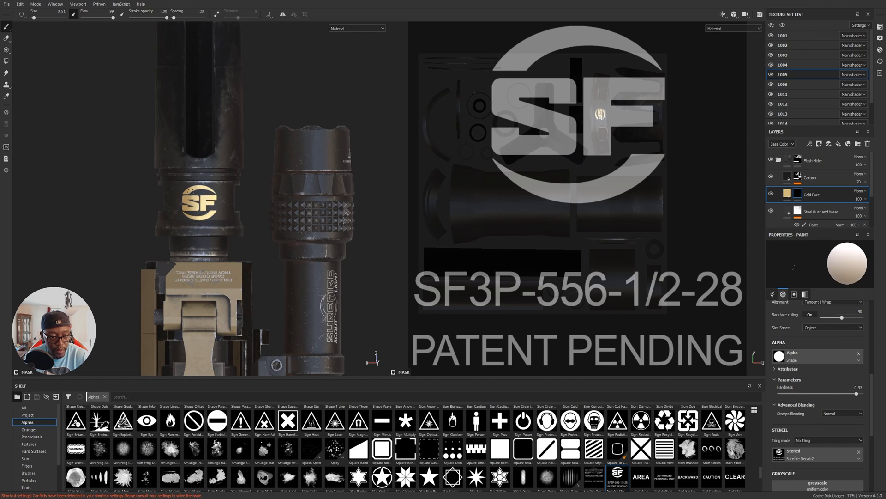
{"action": "left_click_drag", "start_coordinate": [216, 207], "coordinate": [217, 214]}
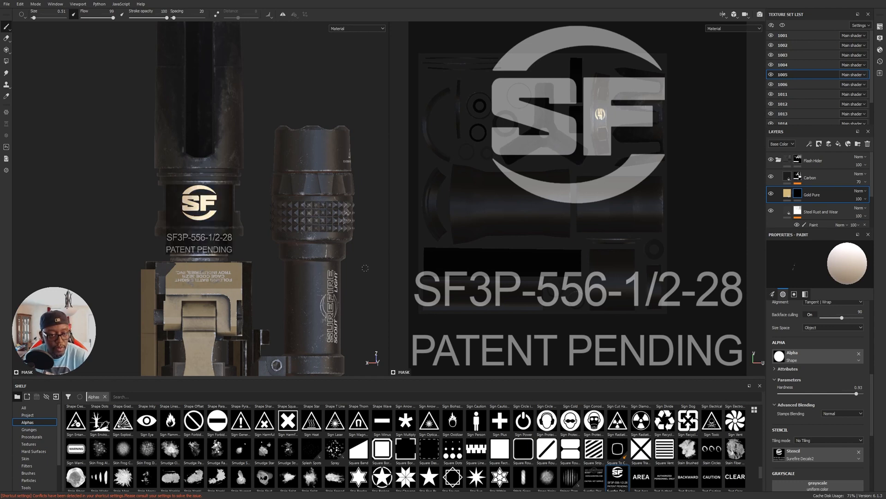
Set the brush alpha's hardness to 1 and remove the Surefire Decals2 stencil.
{"action": "left_click_drag", "start_coordinate": [856, 393], "coordinate": [858, 393]}
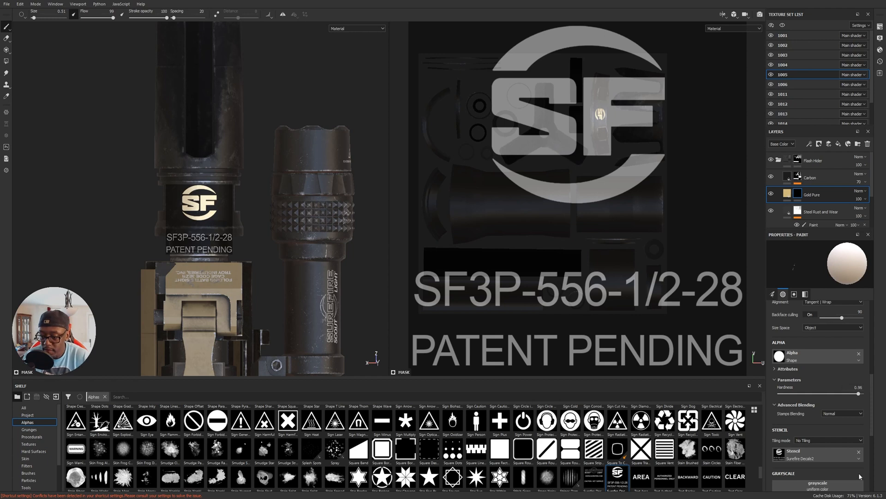
{"action": "left_click", "coordinate": [858, 451]}
{"action": "left_click", "coordinate": [863, 393]}
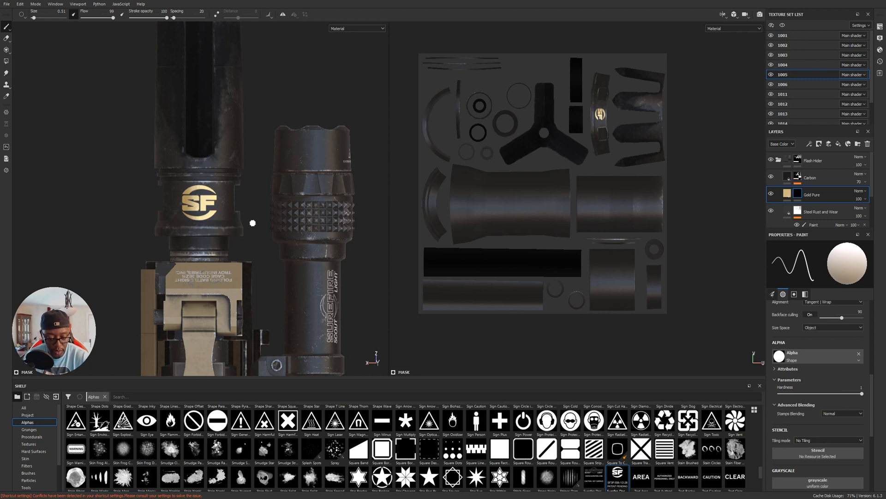
Examine the gold SF logo on the flash hider from an angle and compare it with the browser's reference photo.
{"action": "mouse_move", "coordinate": [252, 223]}
{"action": "left_mouse_down", "text": "alt"}
{"action": "mouse_move", "coordinate": [309, 261]}
{"action": "mouse_move", "coordinate": [280, 206]}
{"action": "mouse_move", "coordinate": [129, 244]}
{"action": "mouse_move", "coordinate": [148, 251]}
{"action": "mouse_move", "coordinate": [201, 245]}
{"action": "left_mouse_up", "text": "alt"}
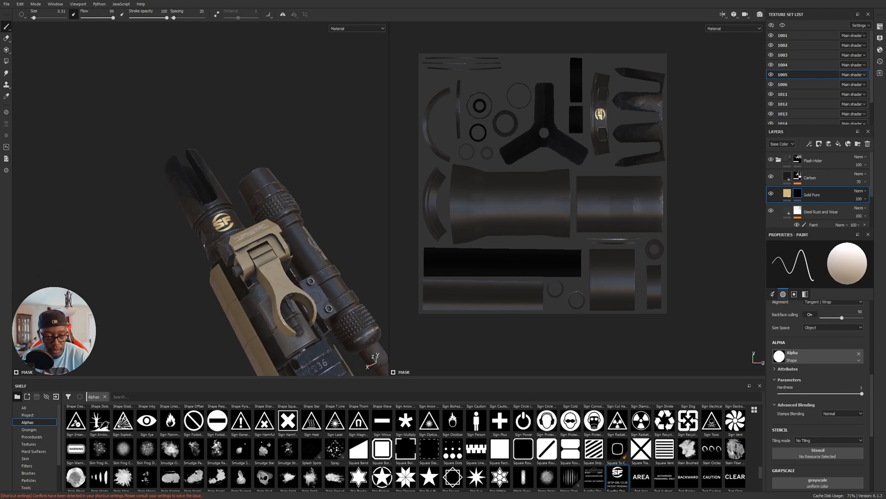
{"action": "key", "text": "alt+Tab"}
{"action": "key", "text": "alt+Tab"}
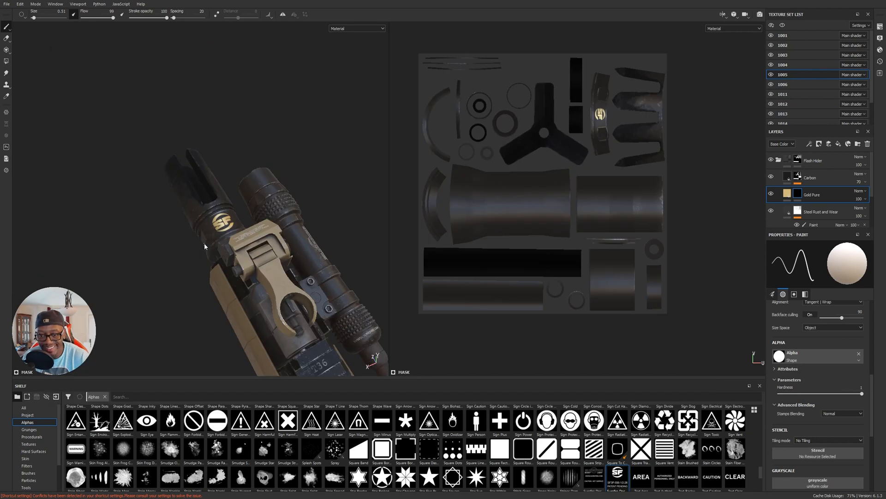
View the flash hider's collar straight on in orthographic projection and undo the SF logo stamp.
{"action": "mouse_move", "coordinate": [205, 247]}
{"action": "left_mouse_down", "text": "alt"}
{"action": "mouse_move", "coordinate": [242, 252]}
{"action": "mouse_move", "coordinate": [160, 256]}
{"action": "mouse_move", "coordinate": [151, 237]}
{"action": "mouse_move", "coordinate": [192, 257]}
{"action": "left_mouse_up", "text": "alt"}
{"action": "scroll", "coordinate": [150, 238], "scroll_direction": "up", "scroll_amount": 5}
{"action": "scroll", "coordinate": [131, 200], "scroll_direction": "up", "scroll_amount": 2}
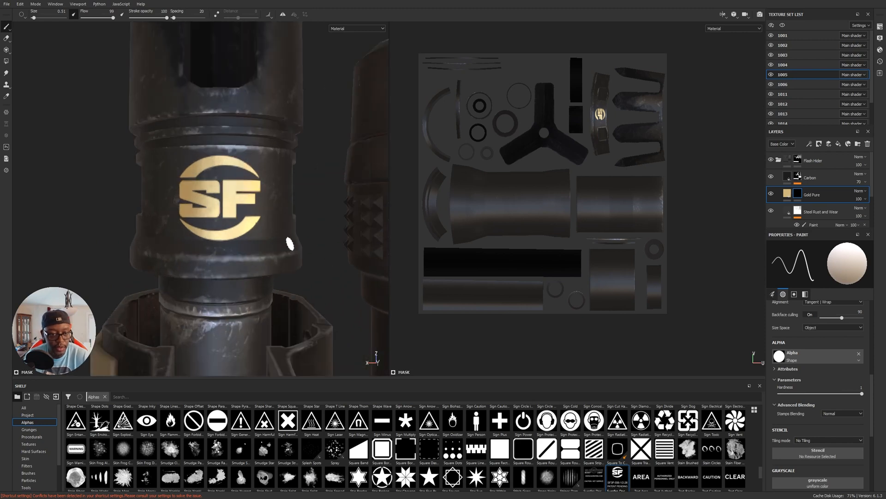
{"action": "key", "text": "F6"}
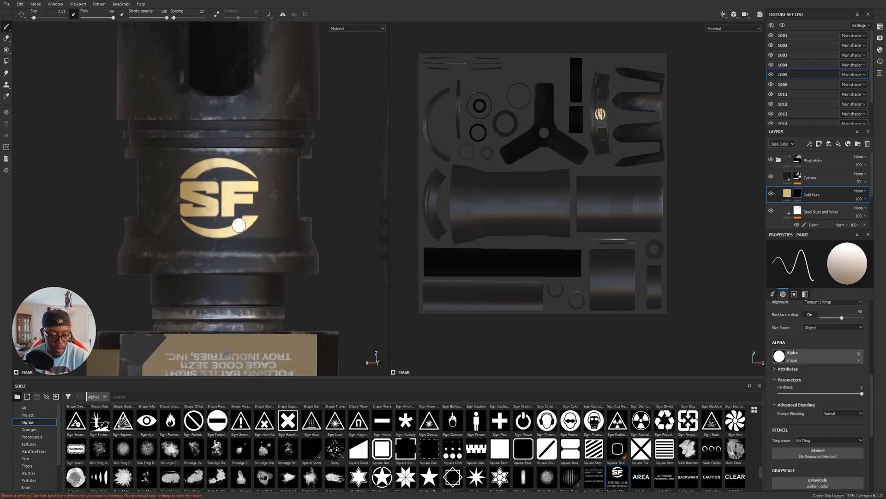
{"action": "key", "text": "ctrl+z"}
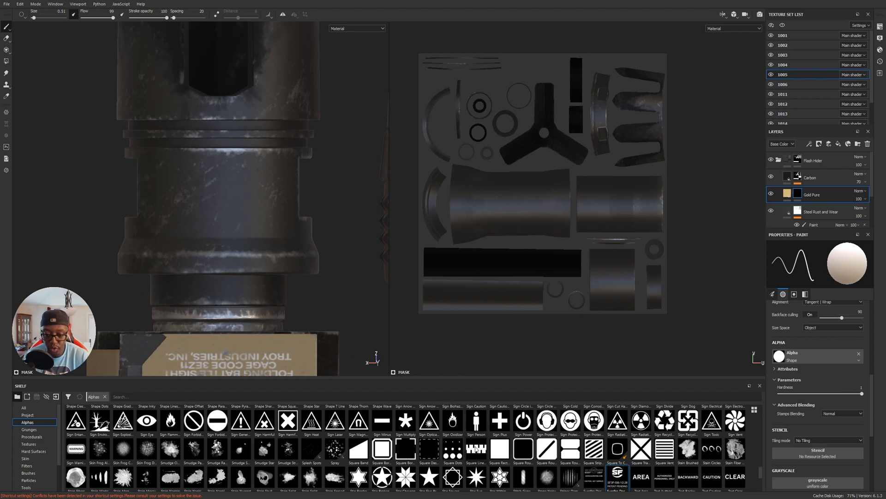
Load the Surefire Decals2 alpha as the stencil, then scale and center it over the flash hider's collar.
{"action": "left_click_drag", "start_coordinate": [623, 473], "coordinate": [817, 455]}
{"action": "key", "text": "s"}
{"action": "middle_click_drag", "start_coordinate": [209, 217], "coordinate": [228, 209]}
{"action": "right_click_drag", "start_coordinate": [228, 209], "coordinate": [254, 218]}
{"action": "middle_click_drag", "start_coordinate": [218, 193], "coordinate": [220, 196]}
{"action": "key", "text": "s"}
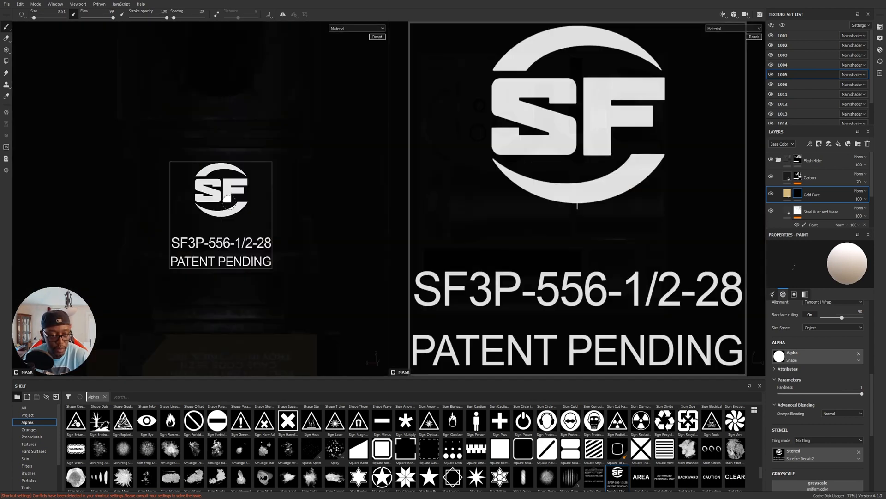
{"action": "right_click_drag", "start_coordinate": [231, 202], "coordinate": [247, 205]}
{"action": "middle_click_drag", "start_coordinate": [226, 184], "coordinate": [227, 194]}
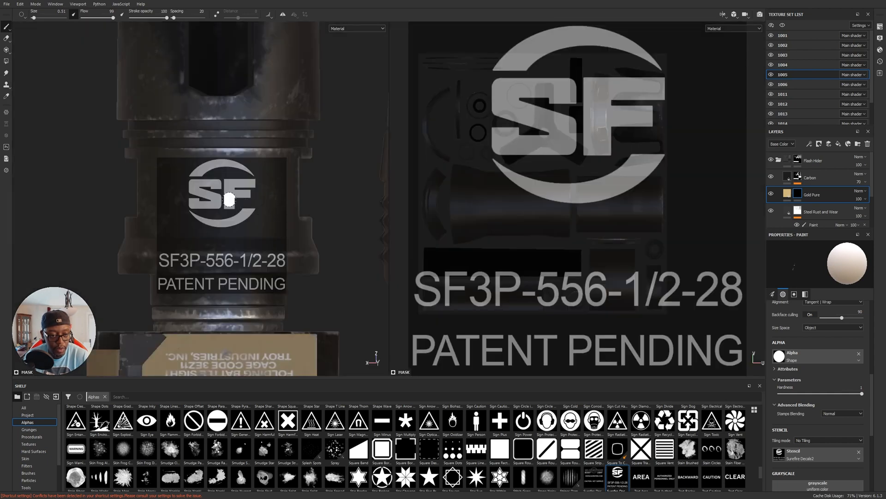
{"action": "left_click_drag", "start_coordinate": [226, 193], "coordinate": [228, 196], "text": "alt"}
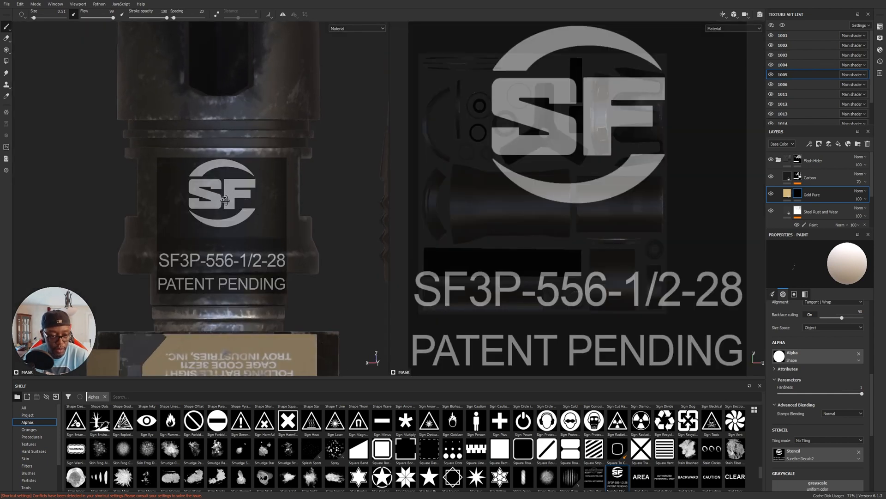
{"action": "middle_click_drag", "start_coordinate": [228, 194], "coordinate": [227, 198]}
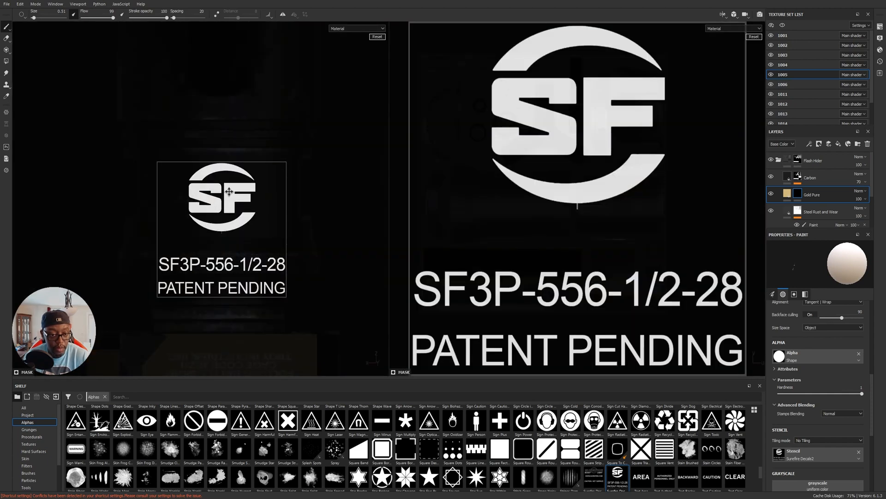
{"action": "left_click_drag", "start_coordinate": [311, 193], "coordinate": [310, 196], "text": "alt"}
Stamp the gold SF logo on the collar through the stencil and remove the Surefire Decals2 stencil.
{"action": "mouse_move", "coordinate": [249, 217]}
{"action": "left_mouse_down"}
{"action": "mouse_move", "coordinate": [206, 225]}
{"action": "mouse_move", "coordinate": [222, 208]}
{"action": "mouse_move", "coordinate": [254, 199]}
{"action": "mouse_move", "coordinate": [190, 186]}
{"action": "mouse_move", "coordinate": [272, 178]}
{"action": "mouse_move", "coordinate": [162, 164]}
{"action": "left_mouse_up"}
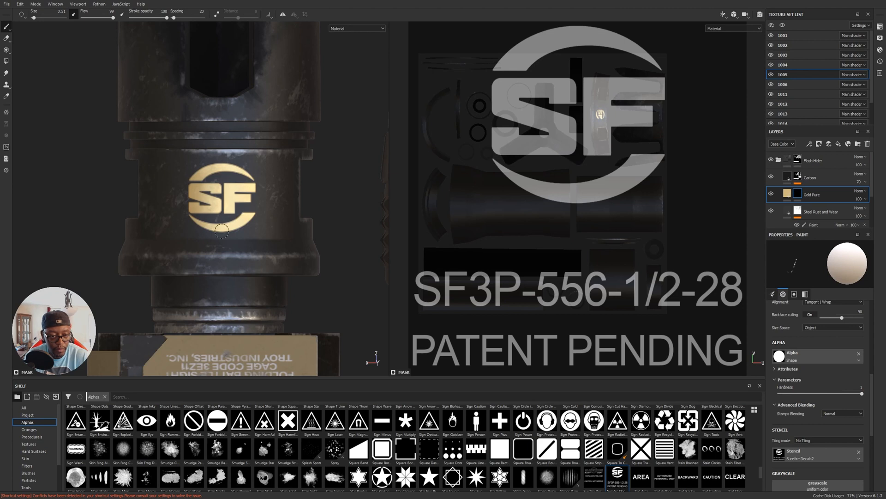
{"action": "left_click_drag", "start_coordinate": [193, 203], "coordinate": [202, 196]}
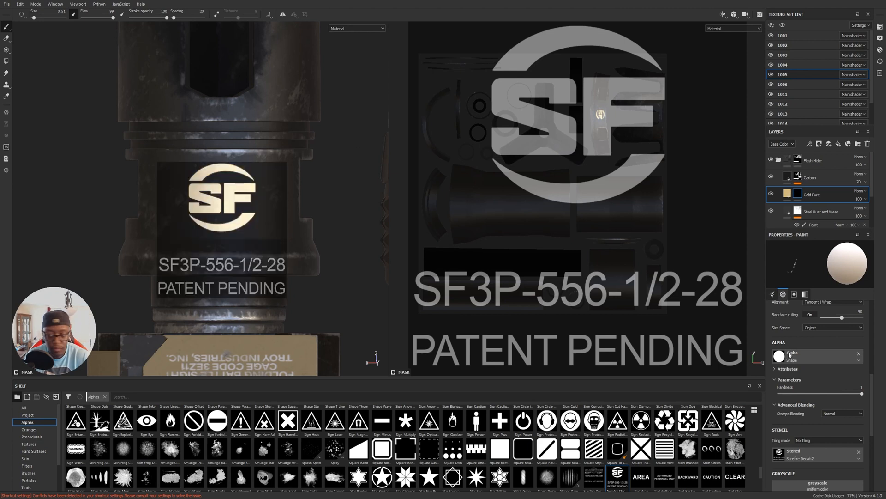
{"action": "left_click", "coordinate": [859, 451]}
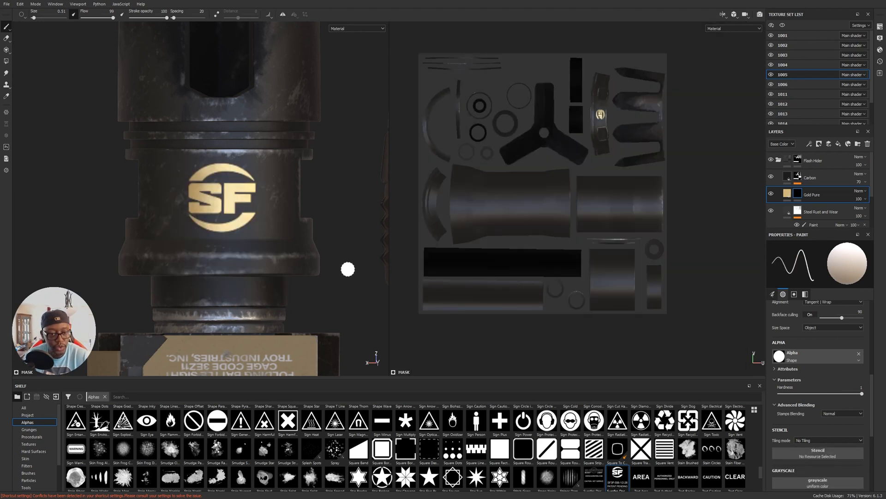
Examine the size and placement of the gold SF logo on the flash hider from a distance and close up.
{"action": "right_click_drag", "start_coordinate": [366, 276], "coordinate": [363, 217], "text": "alt"}
{"action": "left_click_drag", "start_coordinate": [363, 217], "coordinate": [303, 305], "text": "alt"}
{"action": "left_click_drag", "start_coordinate": [251, 250], "coordinate": [210, 262], "text": "alt"}
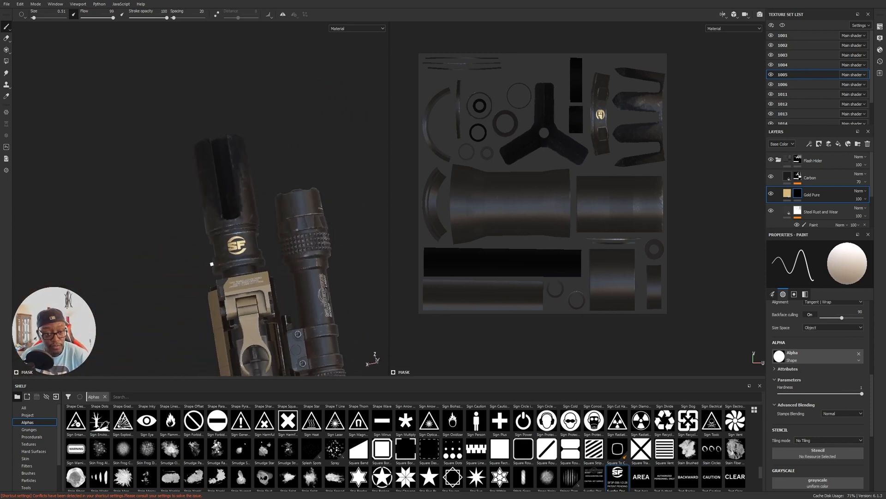
{"action": "right_click_drag", "start_coordinate": [210, 261], "coordinate": [311, 295], "text": "alt"}
{"action": "left_click_drag", "start_coordinate": [311, 295], "coordinate": [291, 266], "text": "alt"}
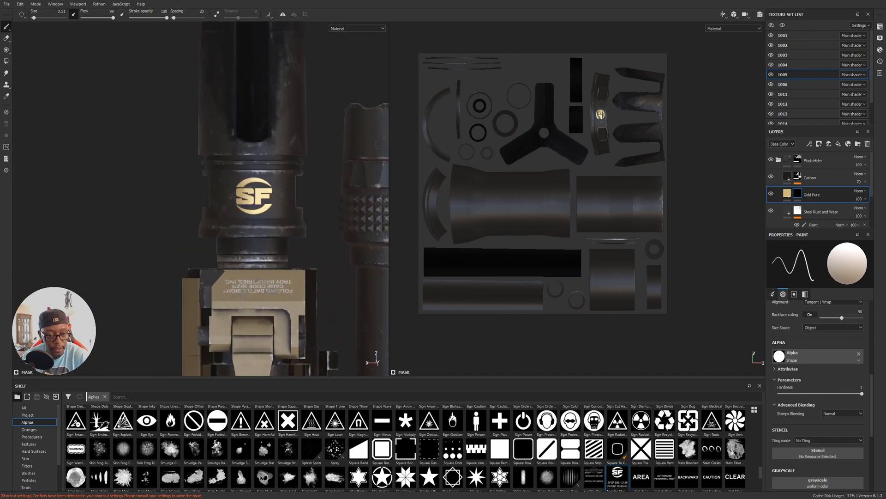
{"action": "middle_click_drag", "start_coordinate": [295, 240], "coordinate": [270, 143], "text": "alt"}
{"action": "right_click_drag", "start_coordinate": [270, 143], "coordinate": [405, 247], "text": "alt"}
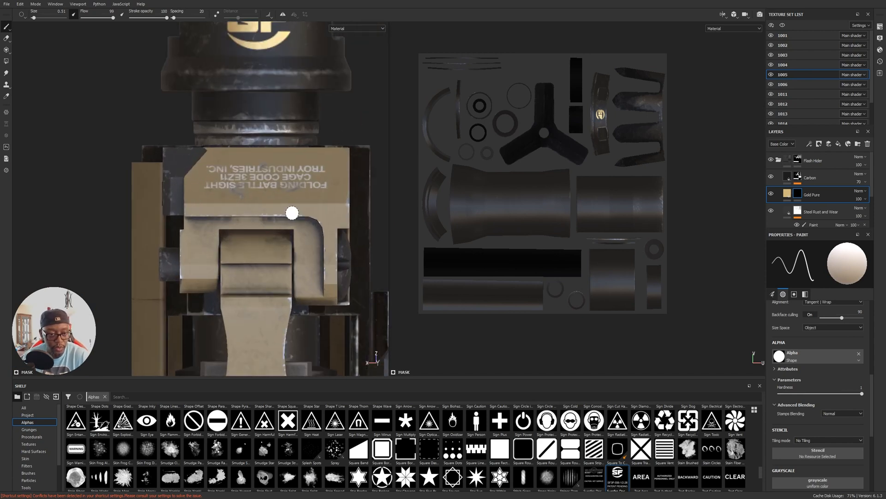
{"action": "middle_click_drag", "start_coordinate": [167, 159], "coordinate": [146, 238], "text": "alt"}
{"action": "right_click_drag", "start_coordinate": [146, 237], "coordinate": [244, 222], "text": "alt"}
{"action": "middle_click_drag", "start_coordinate": [245, 222], "coordinate": [281, 237], "text": "alt"}
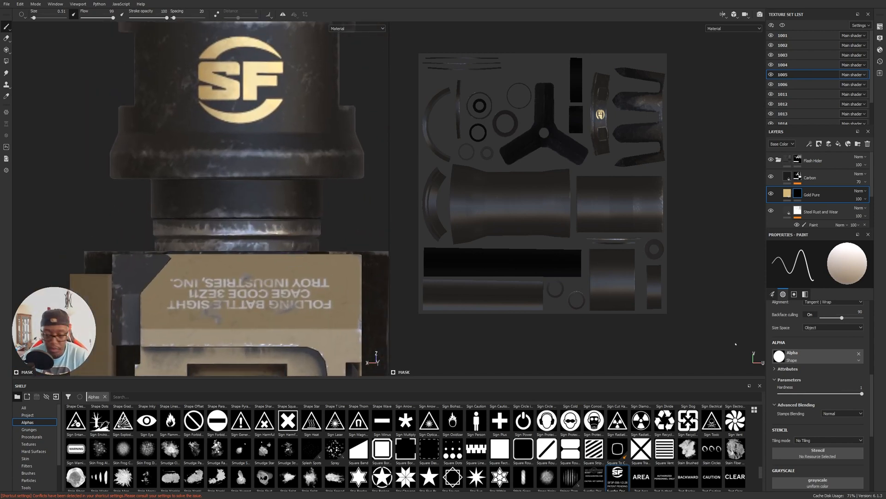
Reload the Surefire Decals2 stencil and compare the marking layout with the browser's reference photo of the flash hider.
{"action": "left_click_drag", "start_coordinate": [618, 488], "coordinate": [811, 455]}
{"action": "key", "text": "alt+Tab"}
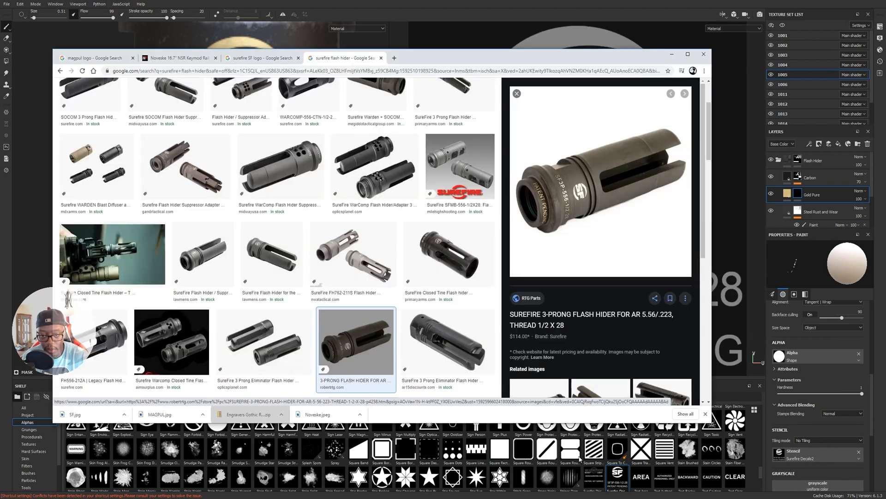
{"action": "key", "text": "alt+Tab"}
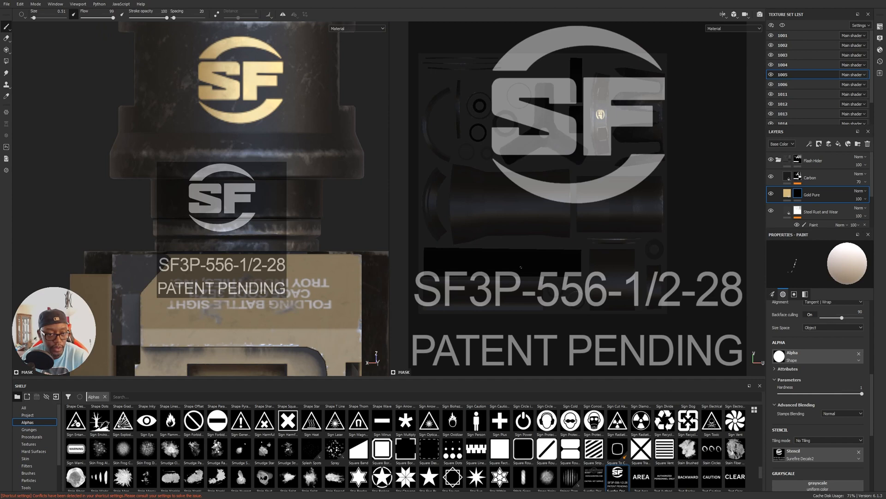
{"action": "mouse_move", "coordinate": [273, 124]}
{"action": "middle_mouse_down", "text": "alt"}
{"action": "mouse_move", "coordinate": [280, 174]}
{"action": "mouse_move", "coordinate": [269, 133]}
{"action": "mouse_move", "coordinate": [264, 139]}
{"action": "middle_mouse_up", "text": "alt"}
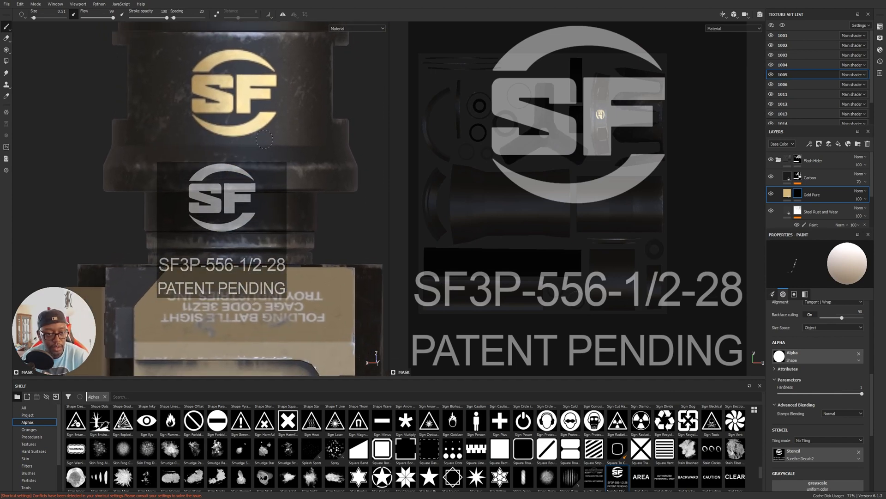
{"action": "key", "text": "alt+Tab"}
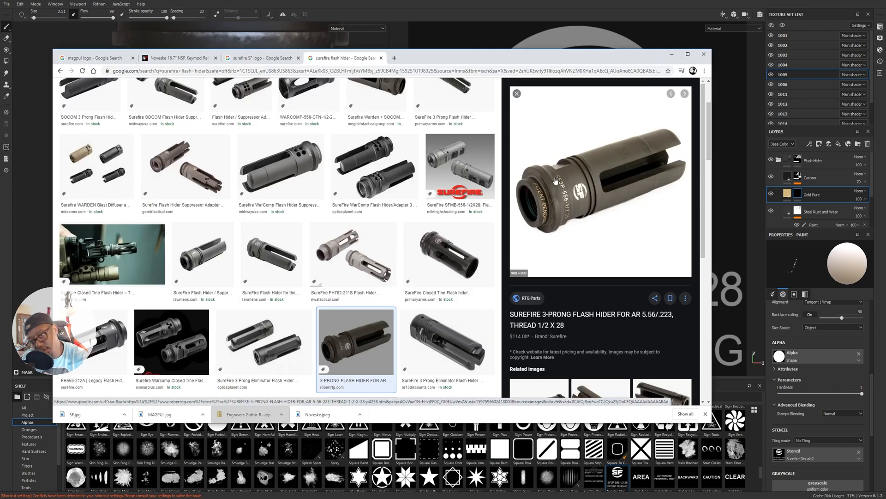
{"action": "key", "text": "alt+Tab"}
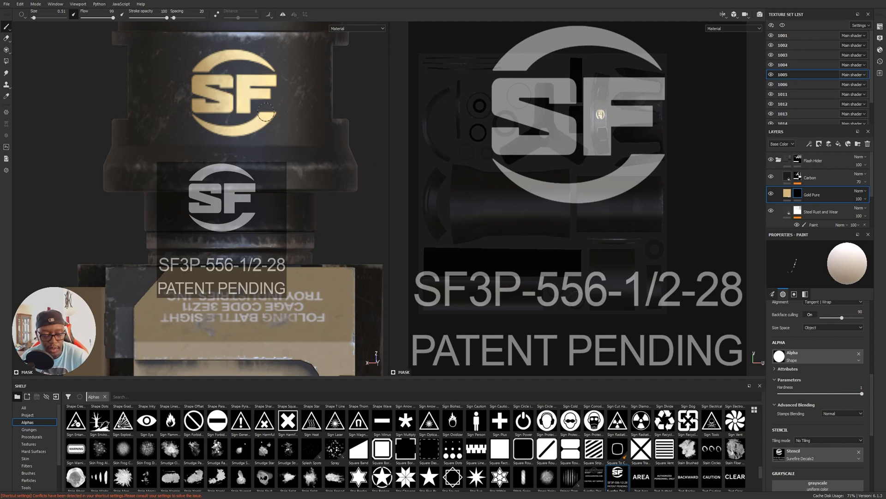
Undo the SF stamp and restamp a smaller gold SF logo on the upper collar with brush size 1.4.
{"action": "key", "text": "ctrl+z"}
{"action": "mouse_move", "coordinate": [308, 167]}
{"action": "middle_mouse_down", "text": "alt"}
{"action": "mouse_move", "coordinate": [298, 269]}
{"action": "mouse_move", "coordinate": [312, 198]}
{"action": "mouse_move", "coordinate": [305, 140]}
{"action": "middle_mouse_up", "text": "alt"}
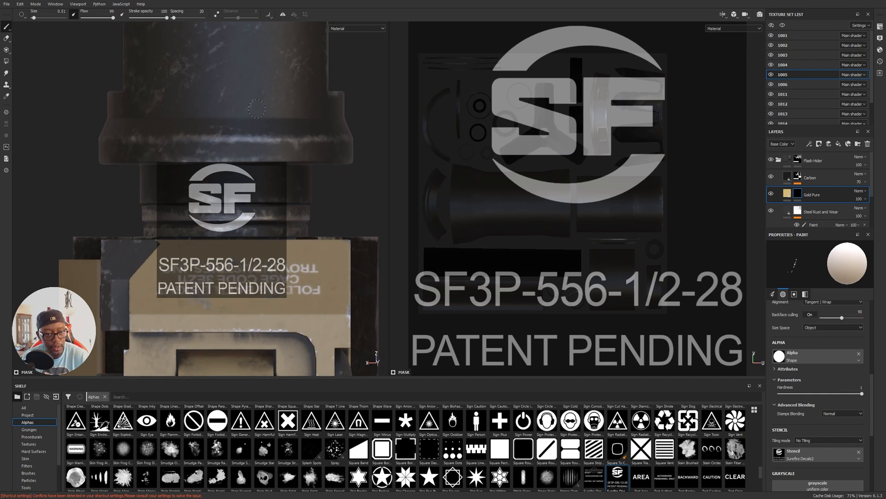
{"action": "middle_click_drag", "start_coordinate": [315, 118], "coordinate": [305, 240], "text": "alt"}
{"action": "right_click_drag", "start_coordinate": [305, 240], "coordinate": [346, 234], "text": "alt"}
{"action": "middle_click_drag", "start_coordinate": [346, 234], "coordinate": [339, 249], "text": "alt"}
{"action": "right_click_drag", "start_coordinate": [339, 244], "coordinate": [324, 248], "text": "alt"}
{"action": "middle_click_drag", "start_coordinate": [329, 247], "coordinate": [325, 247], "text": "alt"}
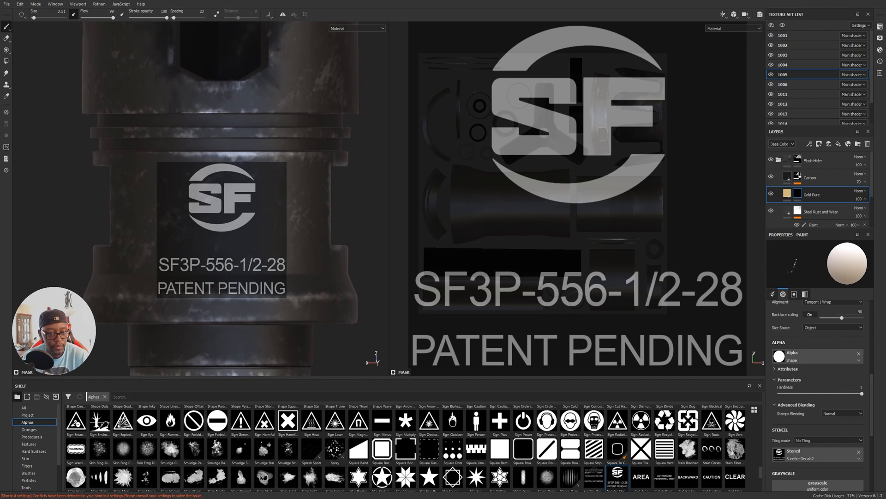
{"action": "right_click_drag", "start_coordinate": [245, 223], "coordinate": [260, 223], "text": "ctrl"}
{"action": "mouse_move", "coordinate": [247, 217]}
{"action": "left_mouse_down"}
{"action": "mouse_move", "coordinate": [206, 202]}
{"action": "mouse_move", "coordinate": [263, 181]}
{"action": "mouse_move", "coordinate": [239, 205]}
{"action": "mouse_move", "coordinate": [216, 211]}
{"action": "mouse_move", "coordinate": [249, 208]}
{"action": "left_mouse_up"}
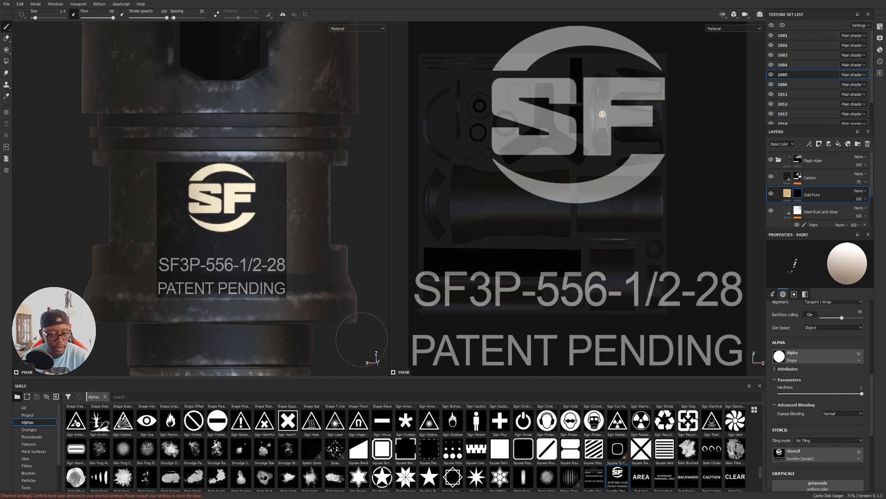
Check the reference photo and stamp the SF3P-556-1/2-28 text below the SF logo with brush size 0.7.
{"action": "key", "text": "alt+Tab"}
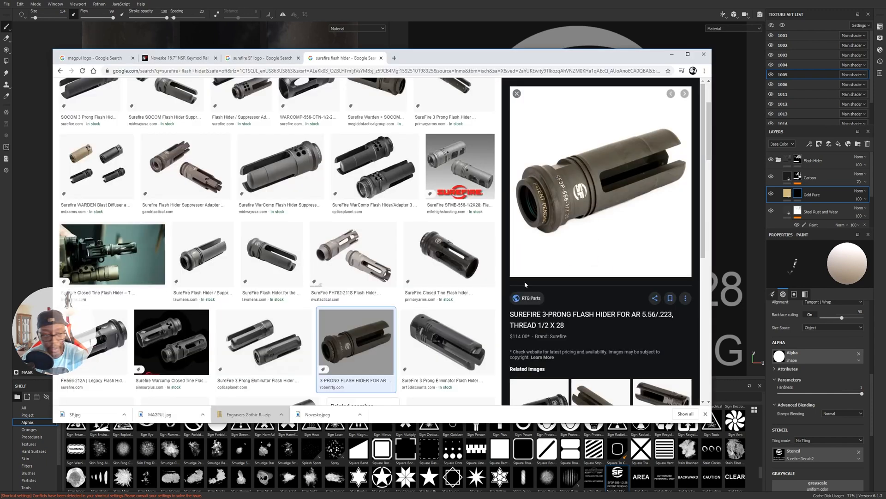
{"action": "key", "text": "alt+Tab"}
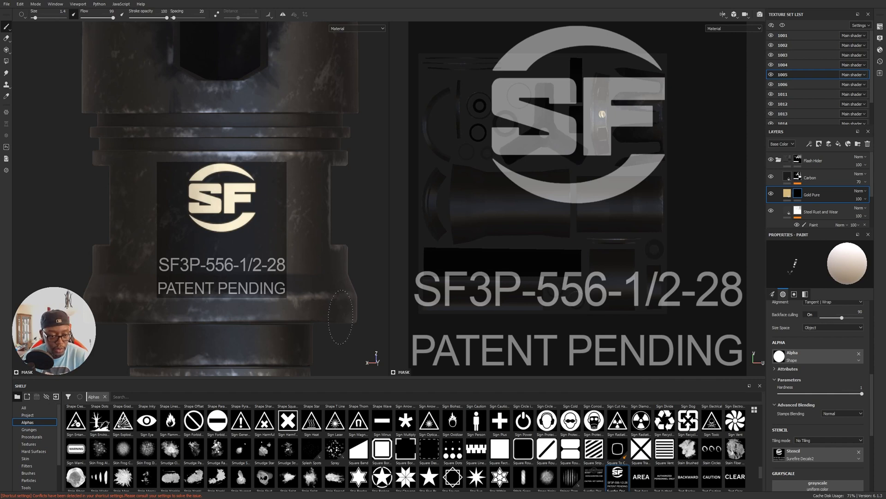
{"action": "right_click_drag", "start_coordinate": [331, 314], "coordinate": [345, 309], "text": "alt"}
{"action": "mouse_move", "coordinate": [345, 308]}
{"action": "middle_mouse_down", "text": "alt"}
{"action": "mouse_move", "coordinate": [333, 298]}
{"action": "mouse_move", "coordinate": [352, 301]}
{"action": "middle_mouse_up", "text": "alt"}
{"action": "mouse_move", "coordinate": [351, 301]}
{"action": "right_mouse_down", "text": "alt"}
{"action": "mouse_move", "coordinate": [378, 311]}
{"action": "mouse_move", "coordinate": [353, 286]}
{"action": "right_mouse_up", "text": "alt"}
{"action": "mouse_move", "coordinate": [353, 287]}
{"action": "middle_mouse_down", "text": "alt"}
{"action": "mouse_move", "coordinate": [379, 308]}
{"action": "mouse_move", "coordinate": [347, 302]}
{"action": "middle_mouse_up", "text": "alt"}
{"action": "right_click_drag", "start_coordinate": [348, 303], "coordinate": [333, 299], "text": "alt"}
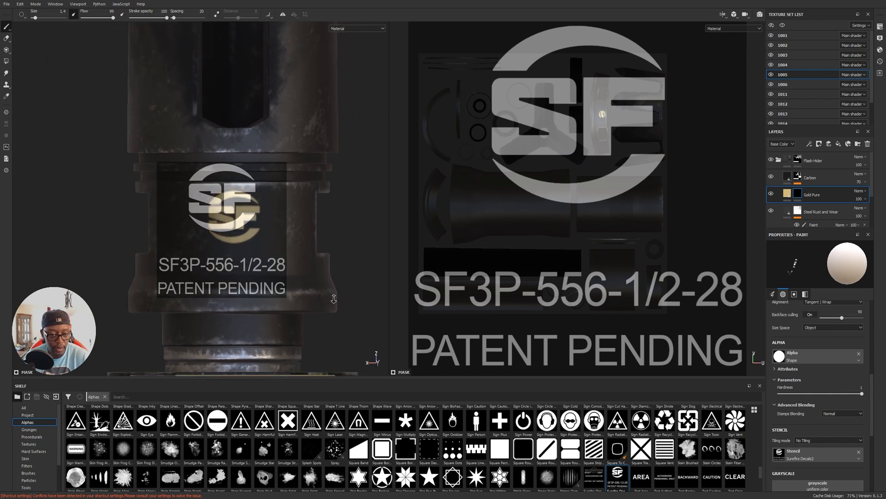
{"action": "middle_click_drag", "start_coordinate": [333, 299], "coordinate": [324, 299], "text": "alt"}
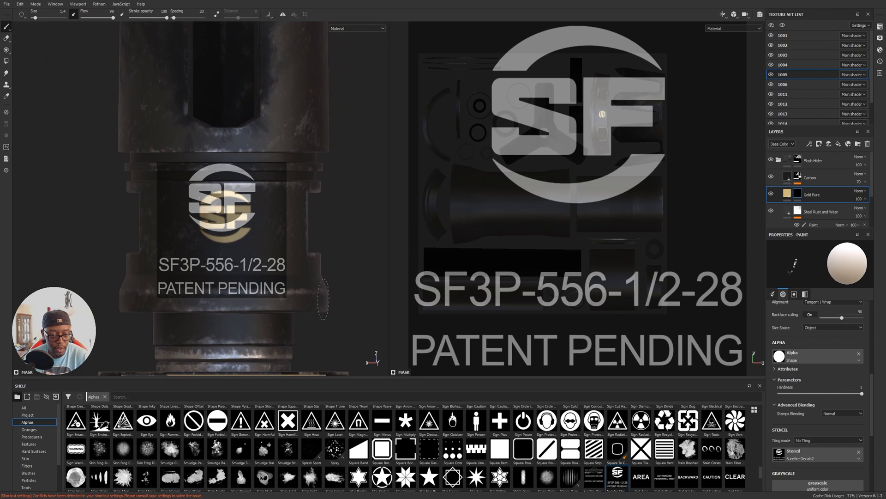
{"action": "right_click_drag", "start_coordinate": [177, 263], "coordinate": [174, 263], "text": "ctrl"}
{"action": "mouse_move", "coordinate": [174, 263]}
{"action": "left_mouse_down"}
{"action": "mouse_move", "coordinate": [285, 266]}
{"action": "mouse_move", "coordinate": [269, 263]}
{"action": "left_mouse_up"}
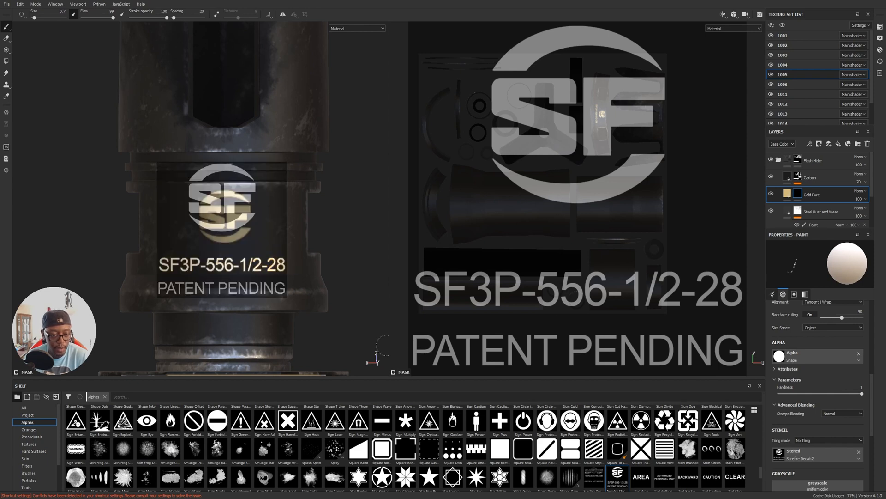
Stamp PATENT PENDING in gold on the narrow section below the collar, following the reference photo, and remove the stencil.
{"action": "middle_click_drag", "start_coordinate": [360, 331], "coordinate": [359, 286]}
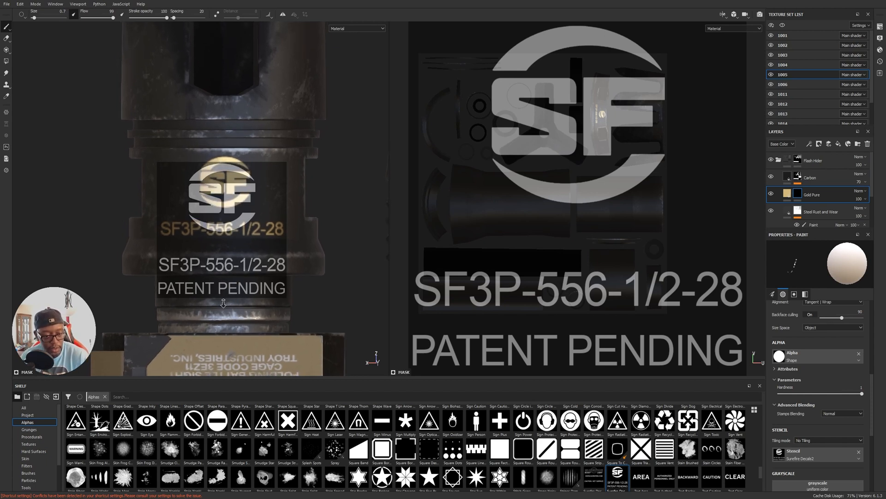
{"action": "scroll", "coordinate": [250, 304], "scroll_direction": "up", "scroll_amount": 2}
{"action": "scroll", "coordinate": [274, 302], "scroll_direction": "up", "scroll_amount": 2}
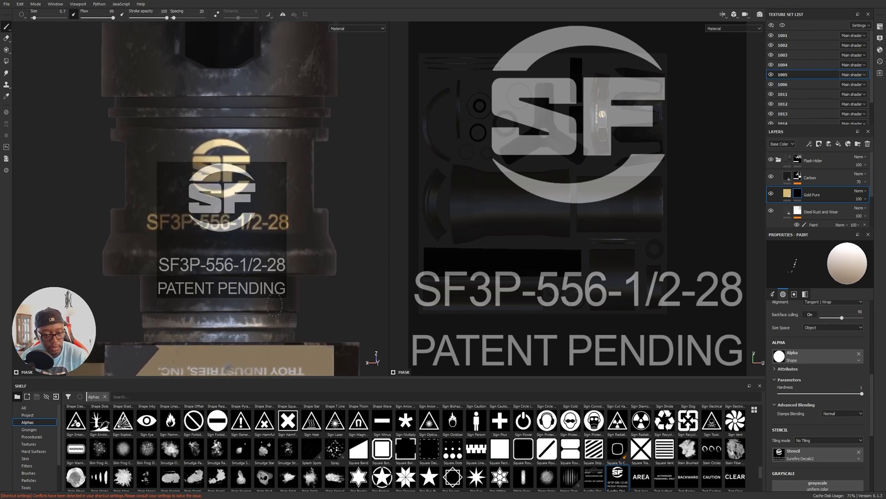
{"action": "key", "text": "alt+Tab"}
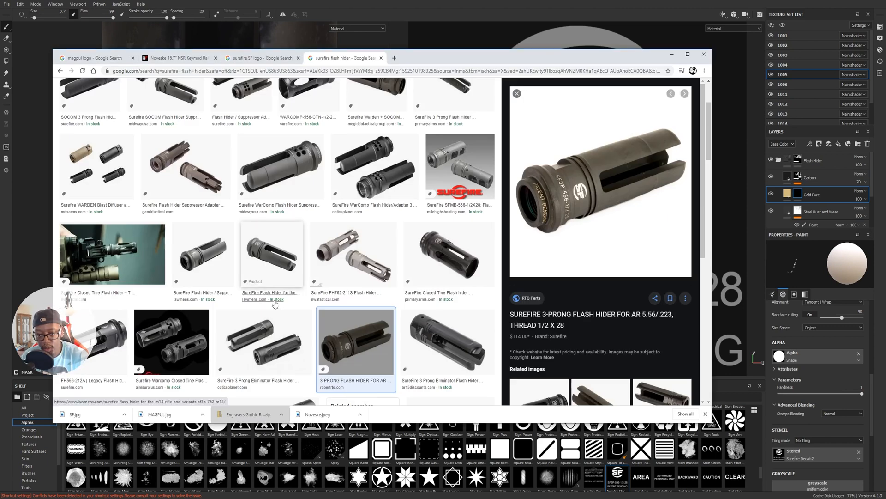
{"action": "key", "text": "alt+Tab"}
{"action": "middle_click_drag", "start_coordinate": [293, 301], "coordinate": [299, 287], "text": "alt"}
{"action": "scroll", "coordinate": [295, 295], "scroll_direction": "down", "scroll_amount": 1}
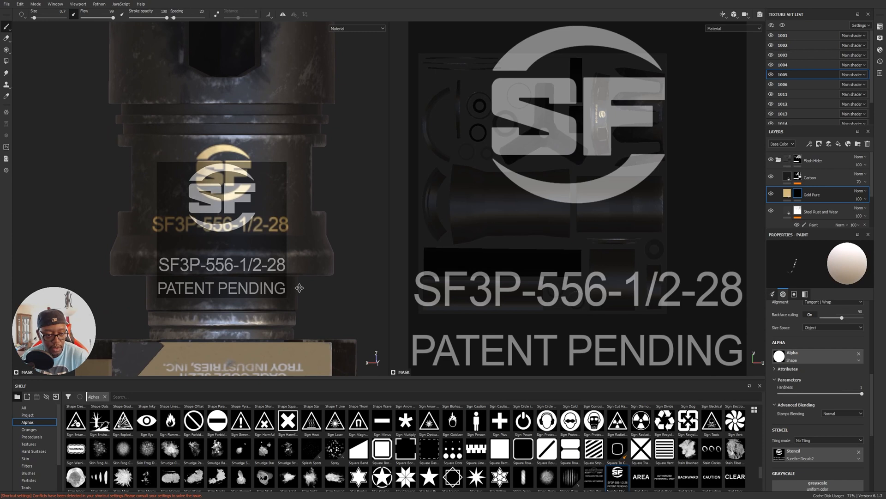
{"action": "left_click_drag", "start_coordinate": [166, 290], "coordinate": [280, 290]}
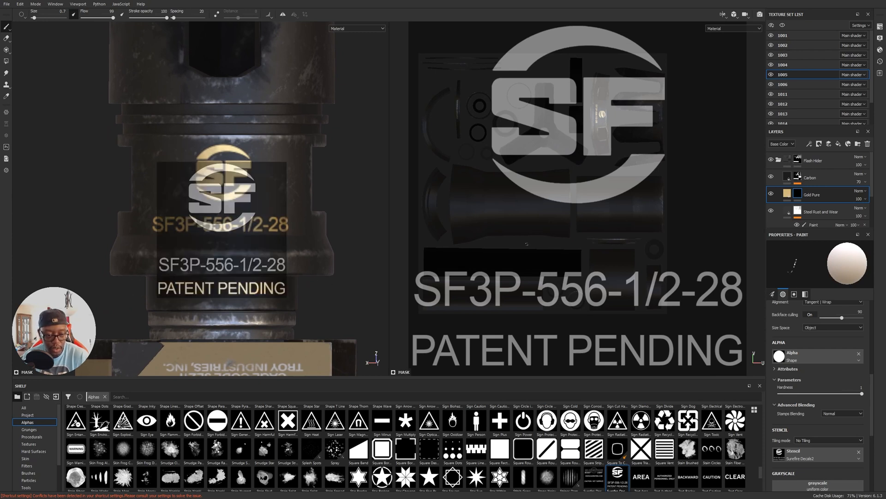
{"action": "left_click", "coordinate": [858, 451]}
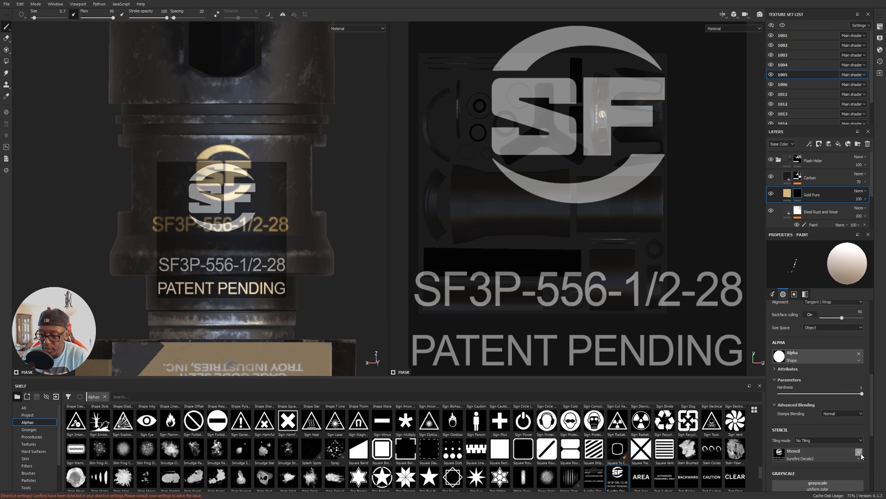
Examine the three gold markings on the flash hider from the front and the side.
{"action": "scroll", "coordinate": [303, 235], "scroll_direction": "down", "scroll_amount": 3}
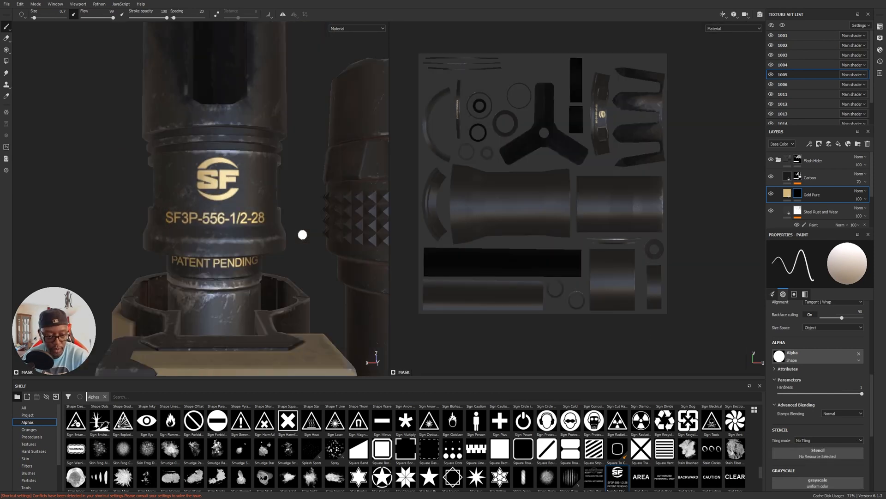
{"action": "left_click_drag", "start_coordinate": [318, 251], "coordinate": [275, 246], "text": "alt"}
{"action": "right_click_drag", "start_coordinate": [277, 246], "coordinate": [530, 350], "text": "alt"}
{"action": "left_click_drag", "start_coordinate": [220, 320], "coordinate": [343, 295], "text": "alt"}
{"action": "right_click_drag", "start_coordinate": [342, 294], "coordinate": [79, 143], "text": "alt"}
{"action": "mouse_move", "coordinate": [194, 240]}
{"action": "left_mouse_down", "text": "alt"}
{"action": "mouse_move", "coordinate": [219, 259]}
{"action": "mouse_move", "coordinate": [262, 222]}
{"action": "mouse_move", "coordinate": [272, 235]}
{"action": "left_mouse_up", "text": "alt"}
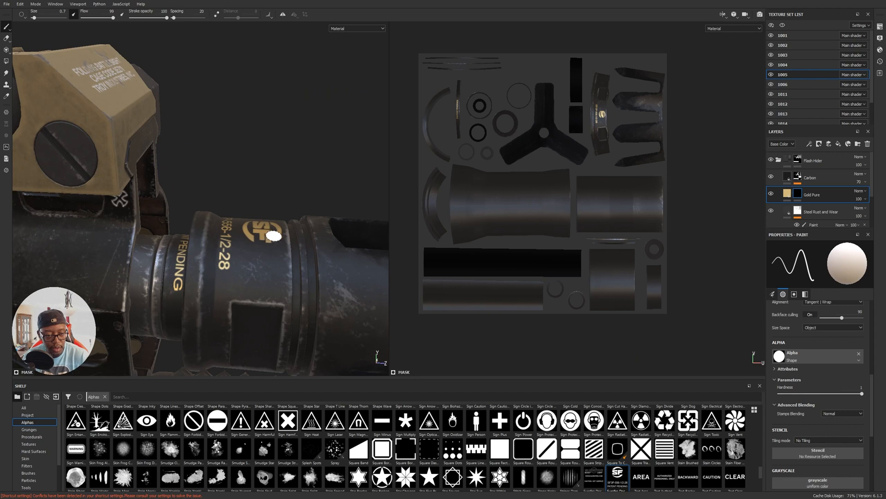
Check the flash hider reference photo, enable the height channel on the Gold Pure fill layer, and set its height to -0.1.
{"action": "key", "text": "alt+Tab"}
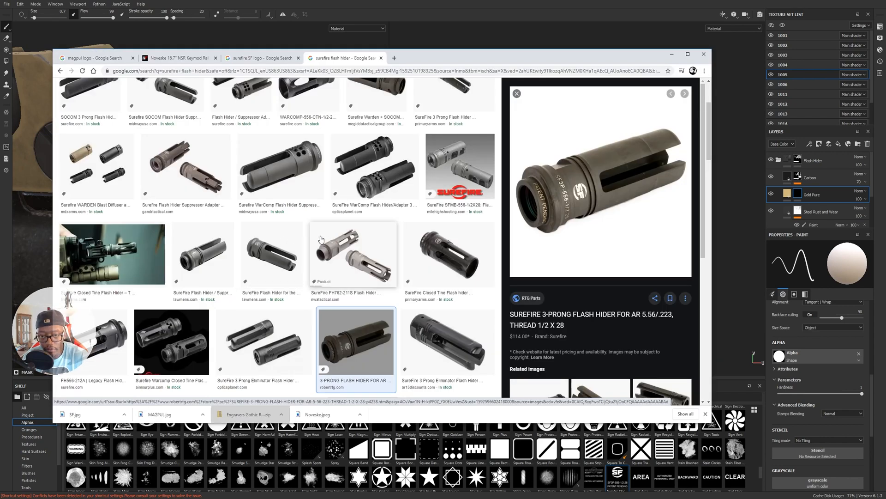
{"action": "key", "text": "alt+Tab"}
{"action": "mouse_move", "coordinate": [147, 193]}
{"action": "left_mouse_down", "text": "alt"}
{"action": "mouse_move", "coordinate": [256, 262]}
{"action": "mouse_move", "coordinate": [295, 221]}
{"action": "left_mouse_up", "text": "alt"}
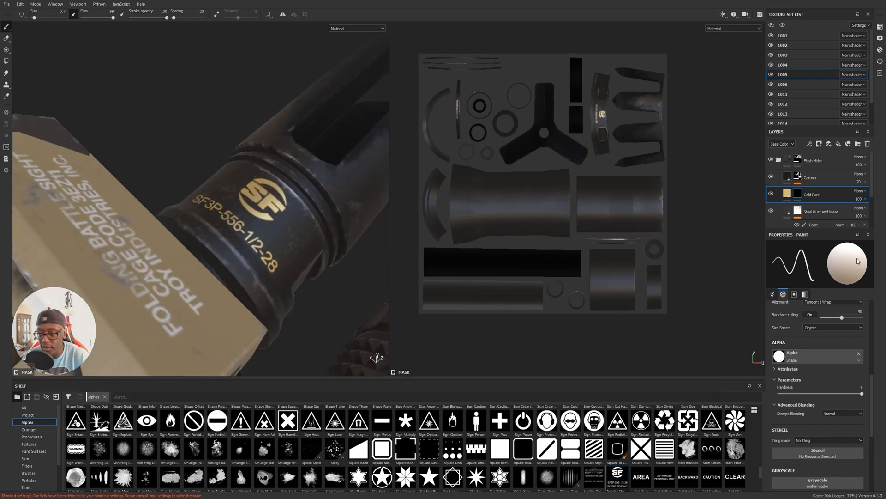
{"action": "left_click", "coordinate": [787, 195]}
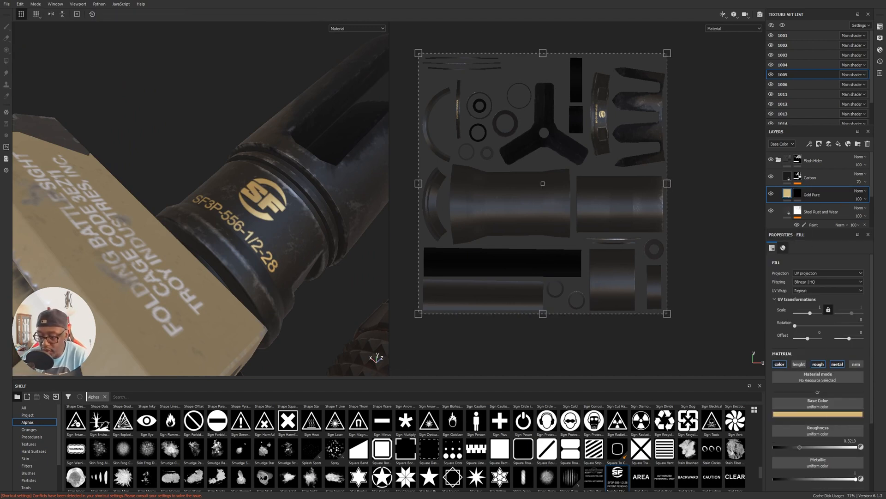
{"action": "scroll", "coordinate": [850, 466], "scroll_direction": "down", "scroll_amount": 1}
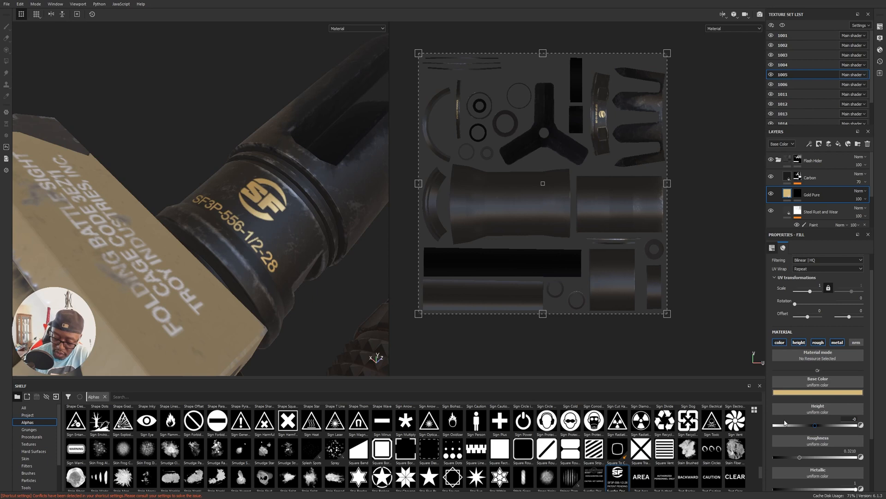
{"action": "key", "text": "Return"}
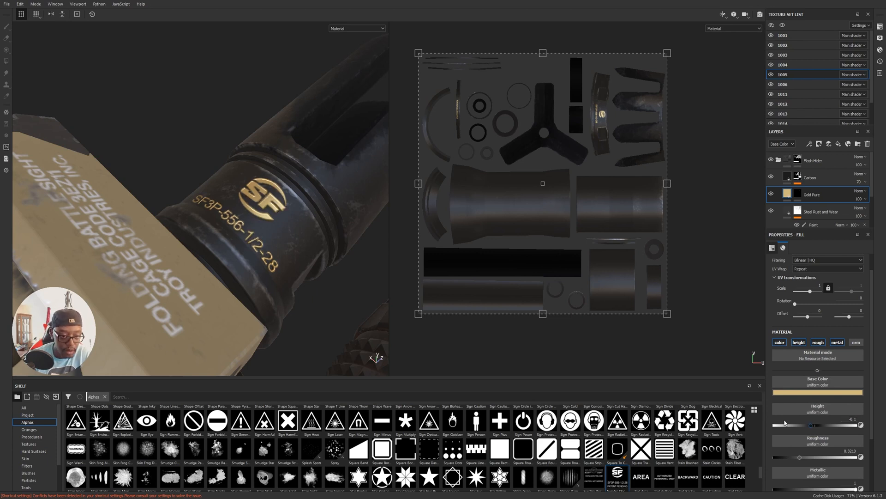
Set the Gold Pure layer's height to -0.05 and inspect the engraved markings on the flash hider from several angles.
{"action": "left_click_drag", "start_coordinate": [125, 211], "coordinate": [376, 262], "text": "alt"}
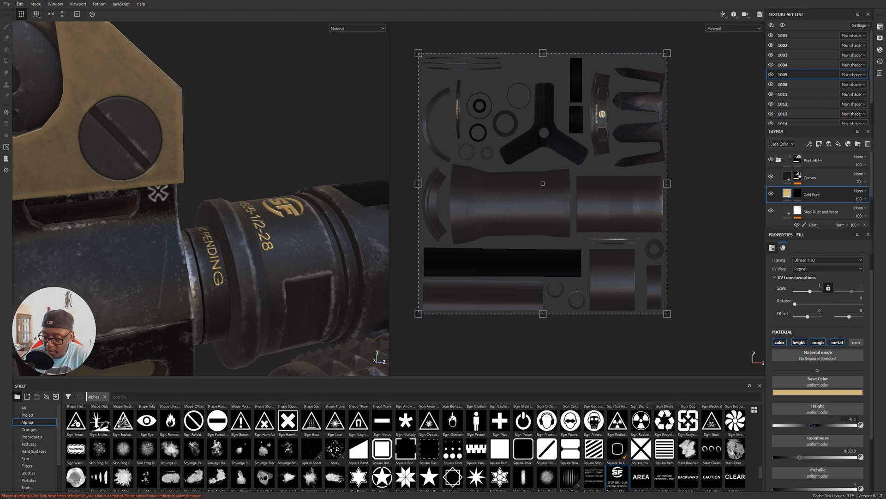
{"action": "type", "text": "-0.05"}
{"action": "key", "text": "Return"}
{"action": "left_click_drag", "start_coordinate": [209, 252], "coordinate": [156, 297], "text": "alt"}
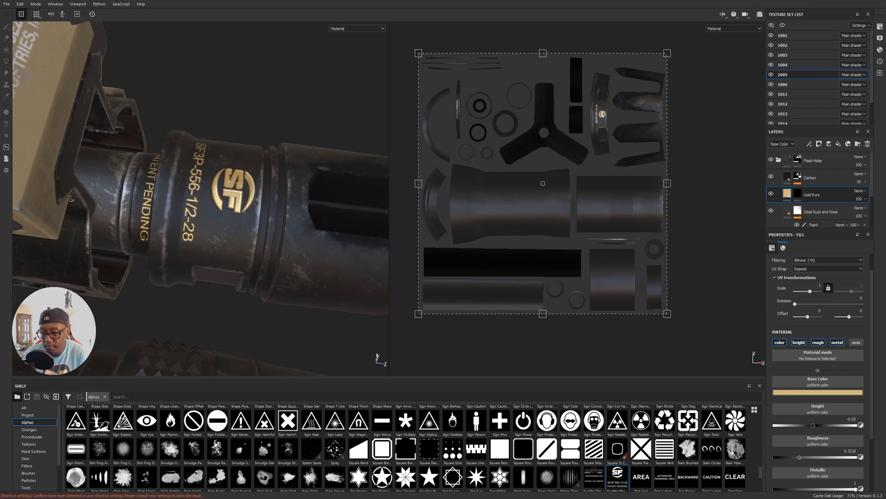
{"action": "right_click_drag", "start_coordinate": [286, 297], "coordinate": [180, 260], "text": "alt"}
{"action": "left_click_drag", "start_coordinate": [180, 261], "coordinate": [15, 247], "text": "alt"}
{"action": "right_click_drag", "start_coordinate": [16, 247], "coordinate": [152, 300], "text": "alt"}
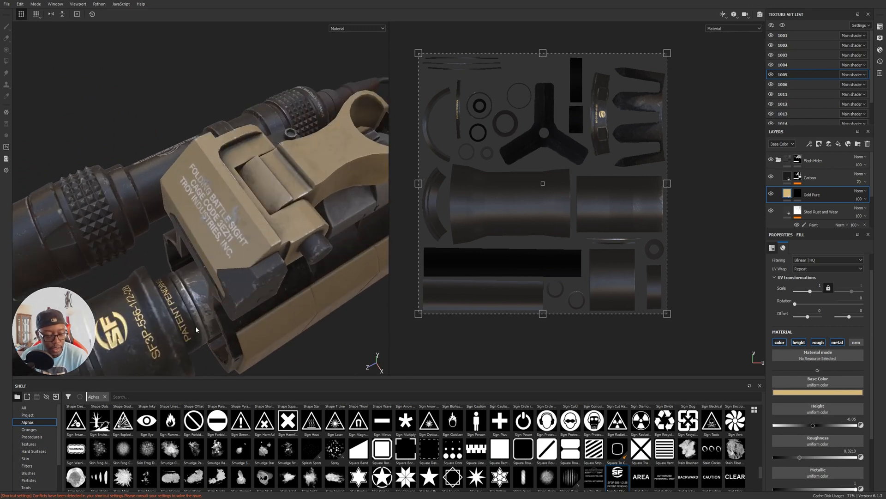
{"action": "middle_click_drag", "start_coordinate": [152, 300], "coordinate": [221, 267], "text": "alt"}
{"action": "left_click_drag", "start_coordinate": [222, 267], "coordinate": [286, 282], "text": "alt"}
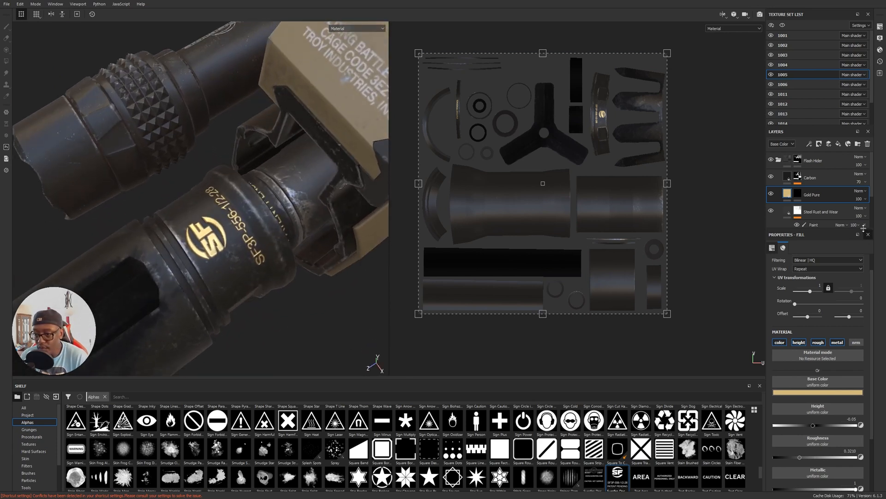
Try the Stains Scratched smart mask on the Gold Pure layer and remove its mask generator.
{"action": "key", "text": "1"}
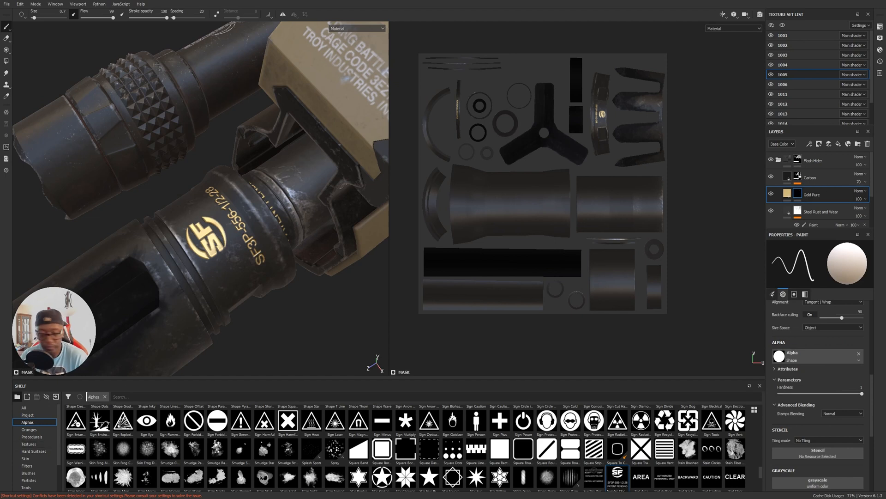
{"action": "scroll", "coordinate": [33, 470], "scroll_direction": "down", "scroll_amount": 3}
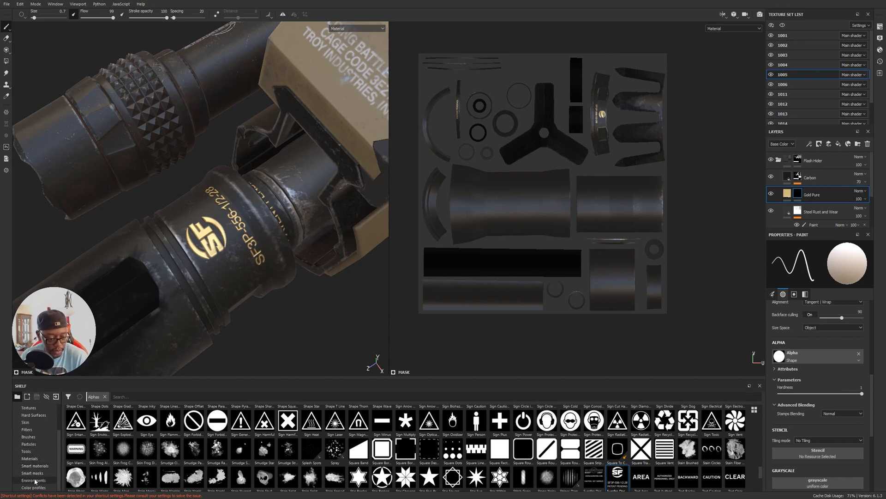
{"action": "left_click", "coordinate": [34, 474]}
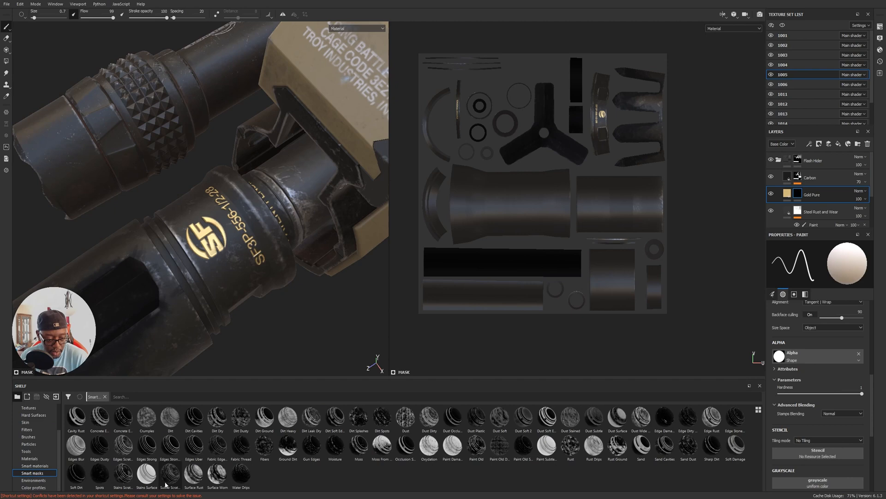
{"action": "left_click_drag", "start_coordinate": [771, 416], "coordinate": [798, 197]}
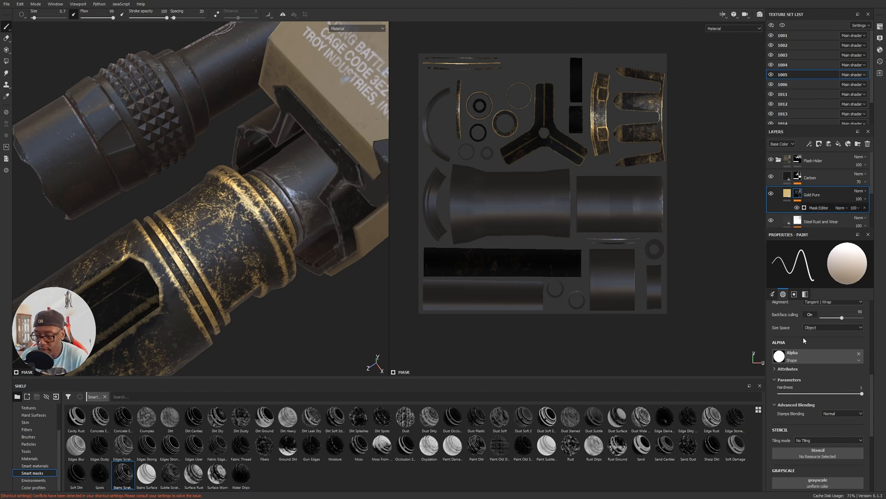
{"action": "left_click", "coordinate": [830, 291]}
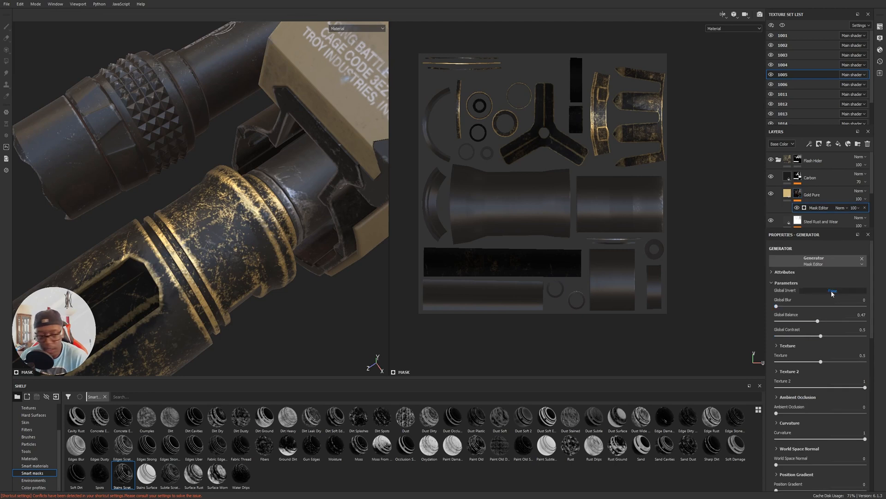
{"action": "left_click", "coordinate": [865, 207]}
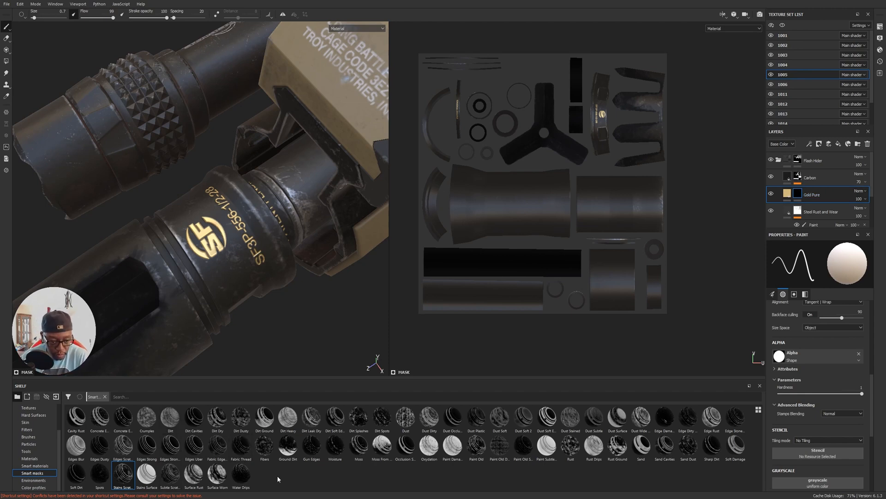
Add a paint effect to the Gold Pure layer's mask and choose the Dirt 1 brush.
{"action": "left_click", "coordinate": [798, 194]}
{"action": "left_click", "coordinate": [808, 144]}
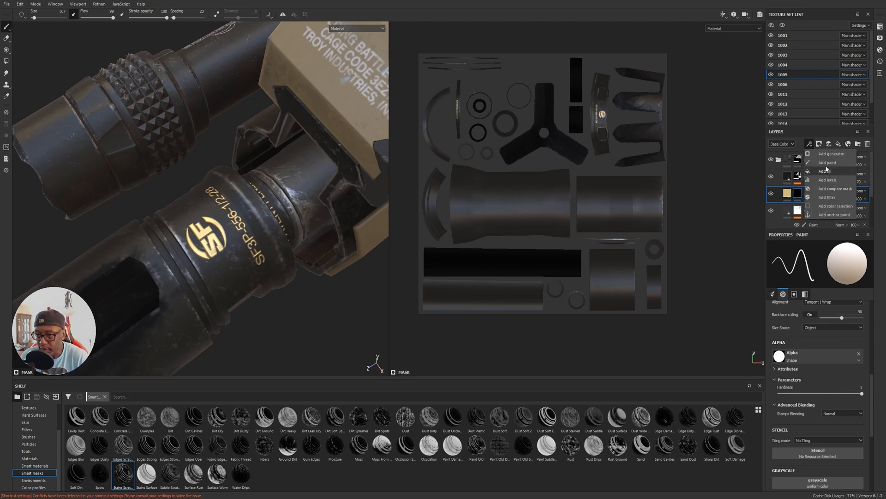
{"action": "left_click", "coordinate": [826, 162]}
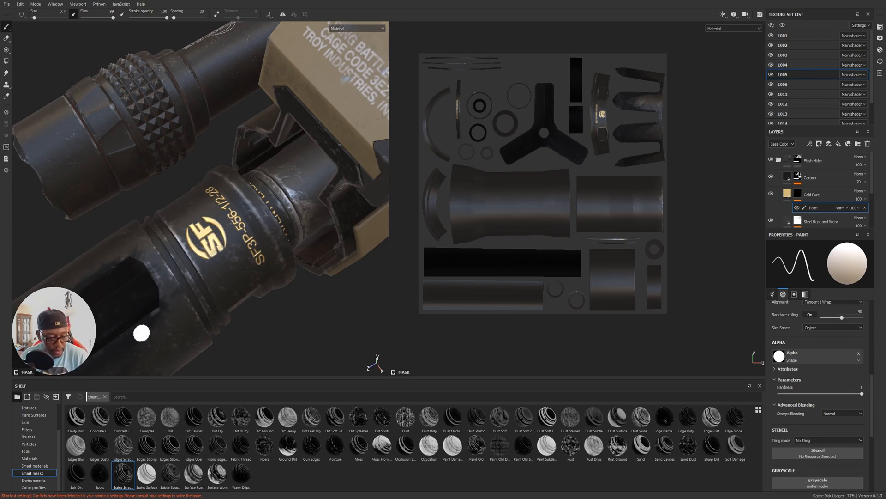
{"action": "left_click", "coordinate": [29, 437]}
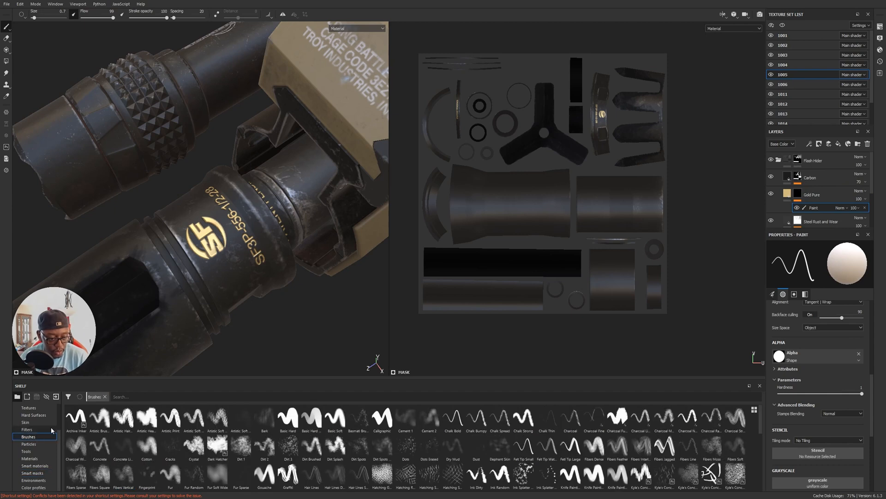
{"action": "left_click", "coordinate": [241, 445]}
Wear away parts of the gold SF logo and lettering by painting black on the mask with the brush at size 2.65.
{"action": "right_click_drag", "start_coordinate": [270, 227], "coordinate": [198, 235], "text": "ctrl"}
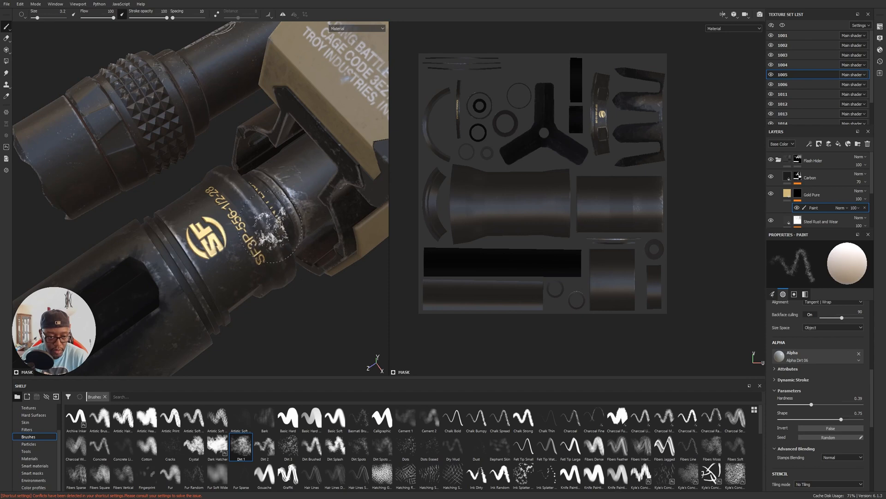
{"action": "key", "text": "x"}
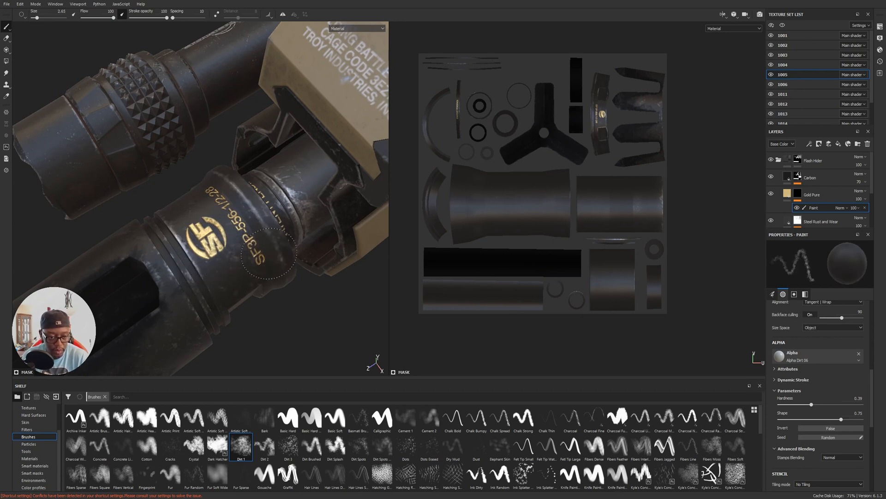
{"action": "mouse_move", "coordinate": [277, 199]}
{"action": "left_mouse_down", "text": "alt"}
{"action": "mouse_move", "coordinate": [215, 227]}
{"action": "mouse_move", "coordinate": [279, 175]}
{"action": "left_mouse_up", "text": "alt"}
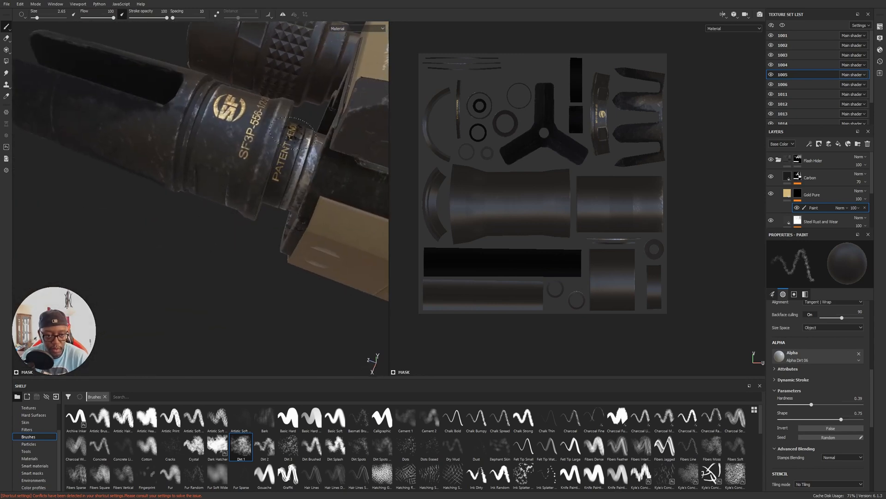
{"action": "left_click_drag", "start_coordinate": [295, 130], "coordinate": [272, 138], "text": "alt"}
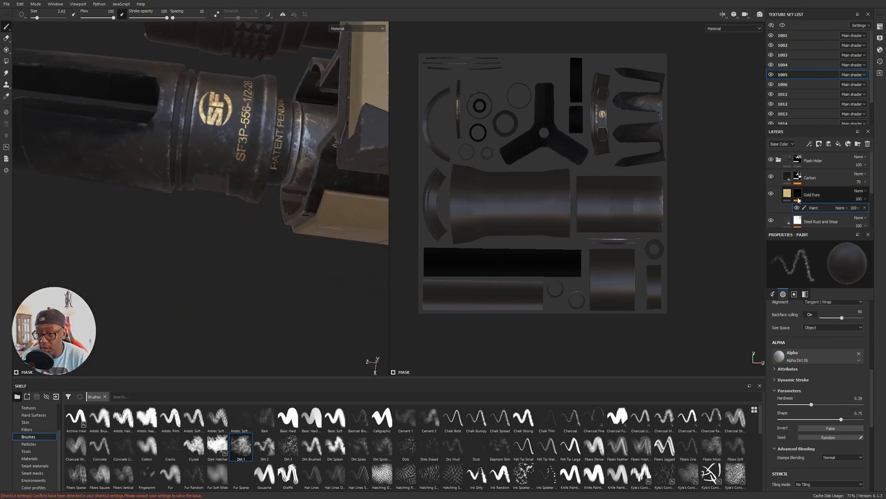
On the Carbon mask's paint effect, paint white Dirt 1 speckles around the slot end and collar grooves with brush size 1.32.
{"action": "left_click", "coordinate": [798, 179]}
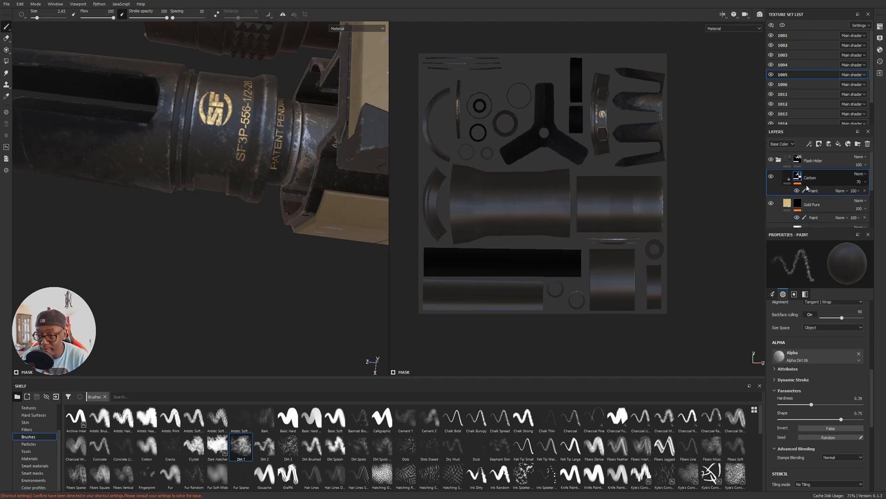
{"action": "left_click", "coordinate": [811, 191]}
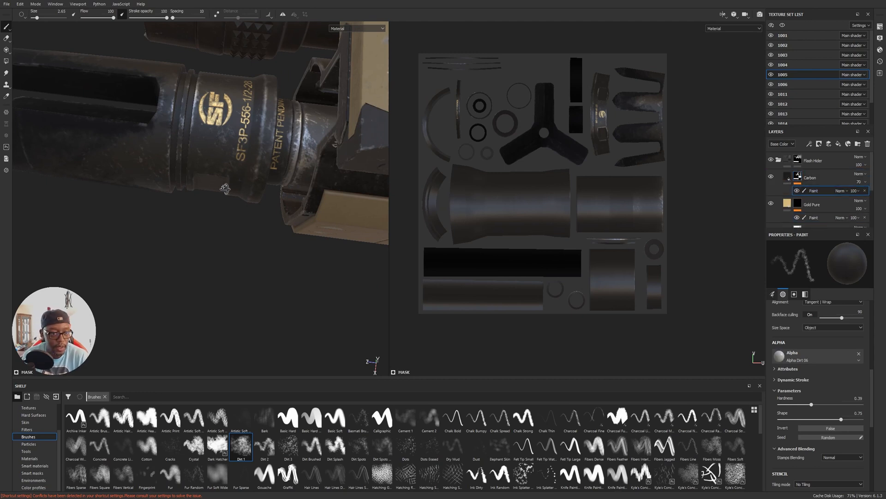
{"action": "left_click_drag", "start_coordinate": [220, 180], "coordinate": [208, 147], "text": "alt"}
{"action": "middle_click_drag", "start_coordinate": [140, 105], "coordinate": [293, 140], "text": "alt"}
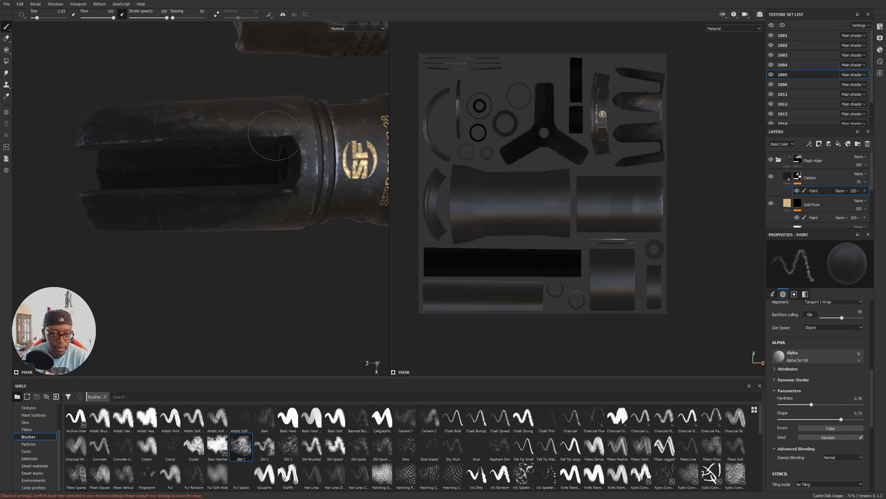
{"action": "key", "text": "x"}
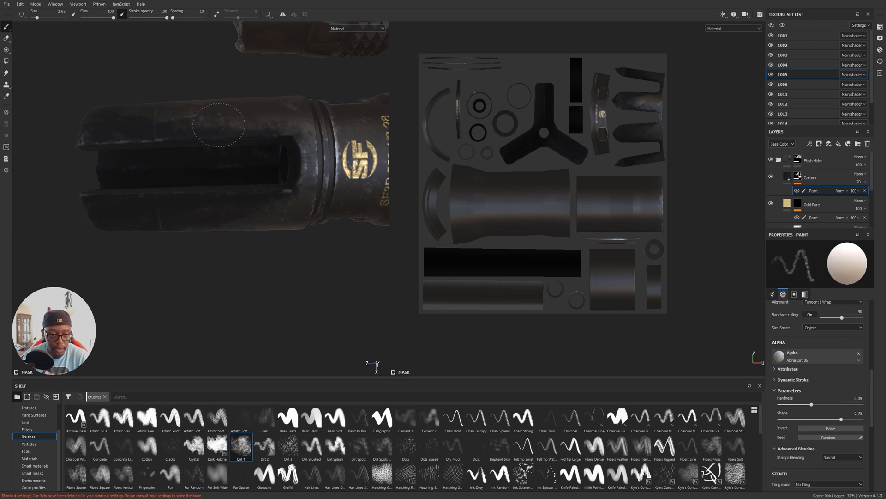
{"action": "left_click_drag", "start_coordinate": [292, 175], "coordinate": [300, 138]}
{"action": "right_click_drag", "start_coordinate": [319, 135], "coordinate": [307, 138], "text": "ctrl"}
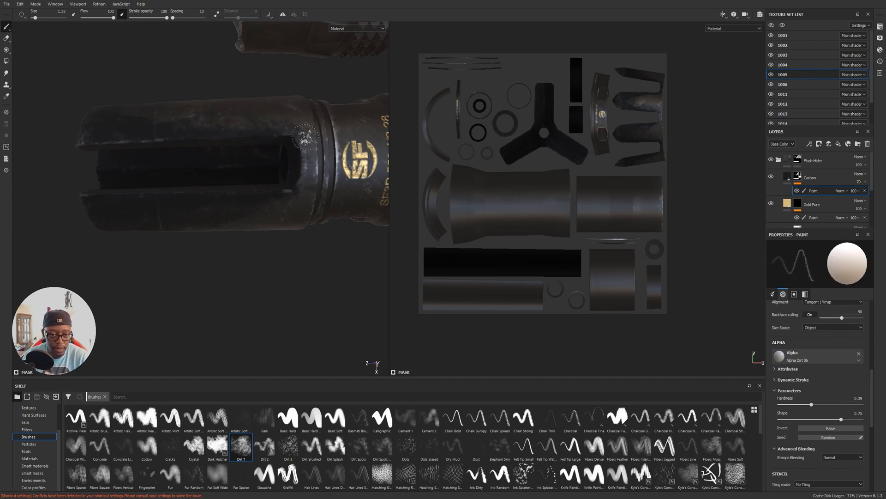
{"action": "mouse_move", "coordinate": [343, 165]}
{"action": "left_mouse_down"}
{"action": "mouse_move", "coordinate": [360, 152]}
{"action": "mouse_move", "coordinate": [382, 167]}
{"action": "left_mouse_up"}
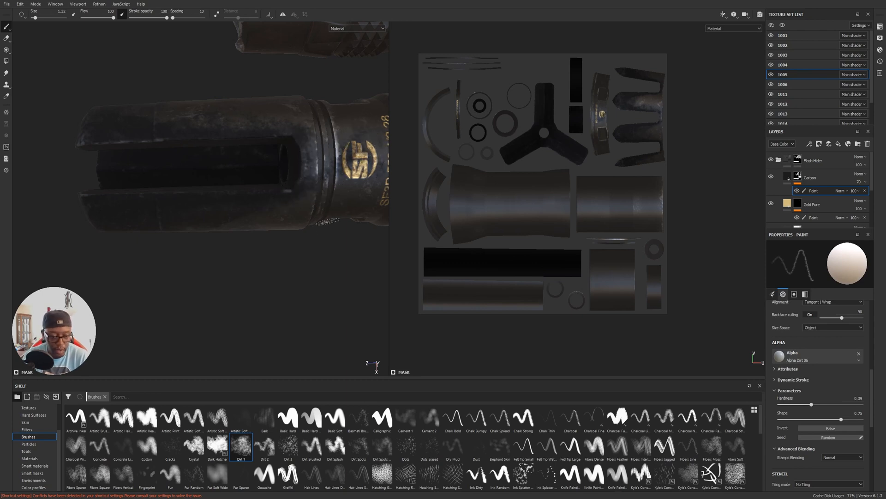
With the Fur Soft Wide brush at size 1.26, paint soft carbon buildup on the Carbon mask over the flash hider's slotted tines.
{"action": "left_click", "coordinate": [217, 473]}
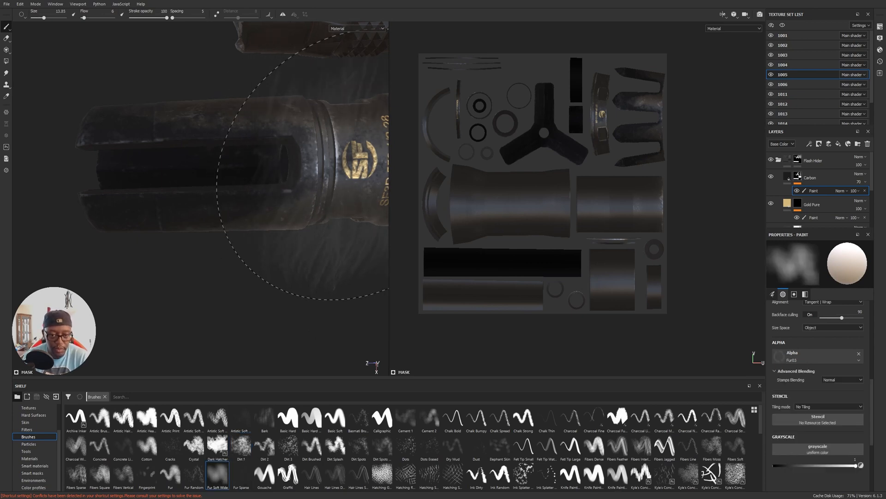
{"action": "right_click_drag", "start_coordinate": [356, 176], "coordinate": [296, 175], "text": "ctrl"}
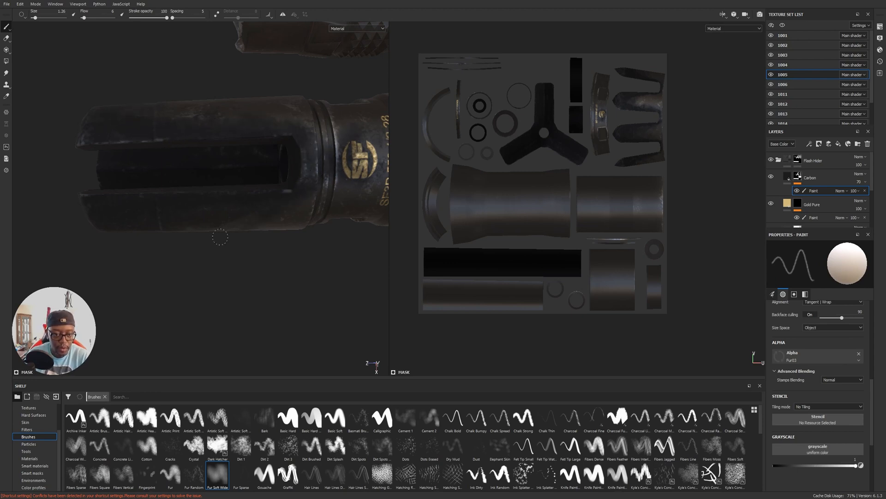
{"action": "left_click_drag", "start_coordinate": [189, 238], "coordinate": [243, 181], "text": "alt"}
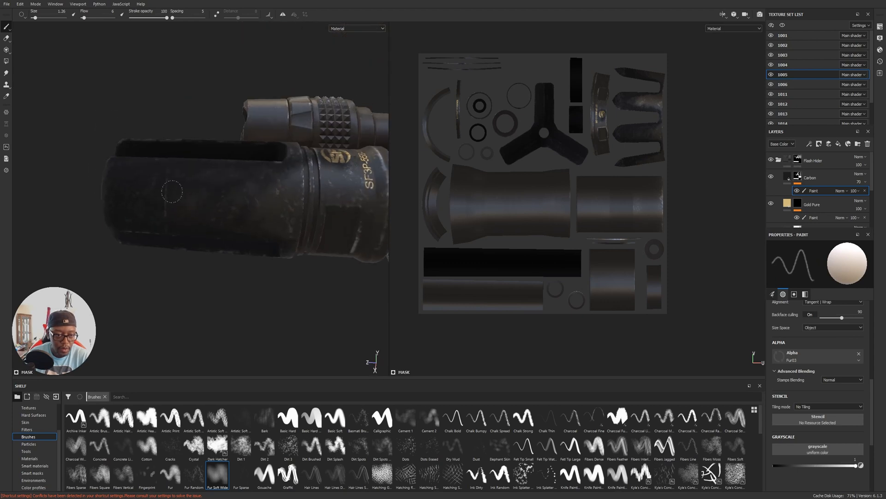
{"action": "left_click_drag", "start_coordinate": [257, 222], "coordinate": [305, 240], "text": "alt"}
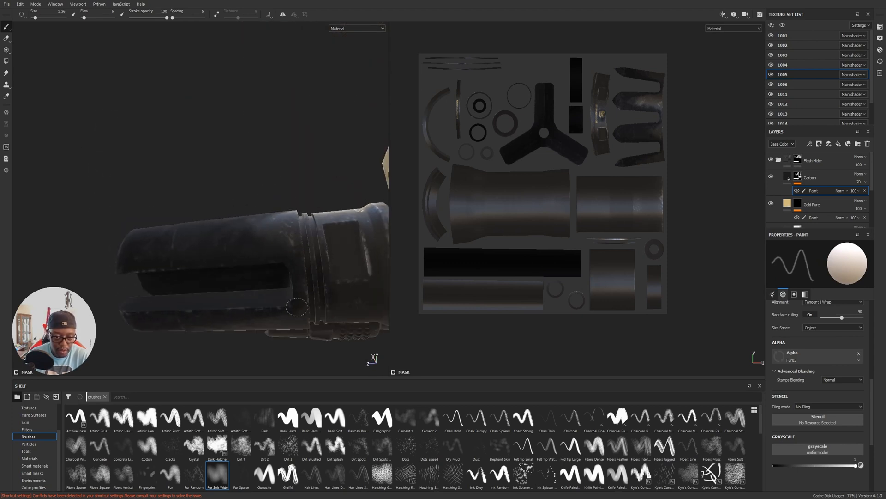
{"action": "left_click_drag", "start_coordinate": [312, 228], "coordinate": [307, 168], "text": "alt"}
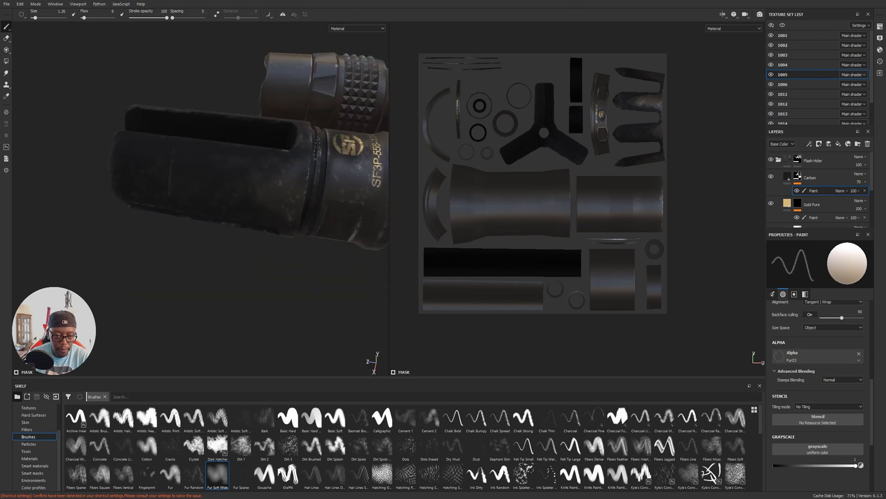
{"action": "left_click_drag", "start_coordinate": [257, 200], "coordinate": [289, 328], "text": "alt"}
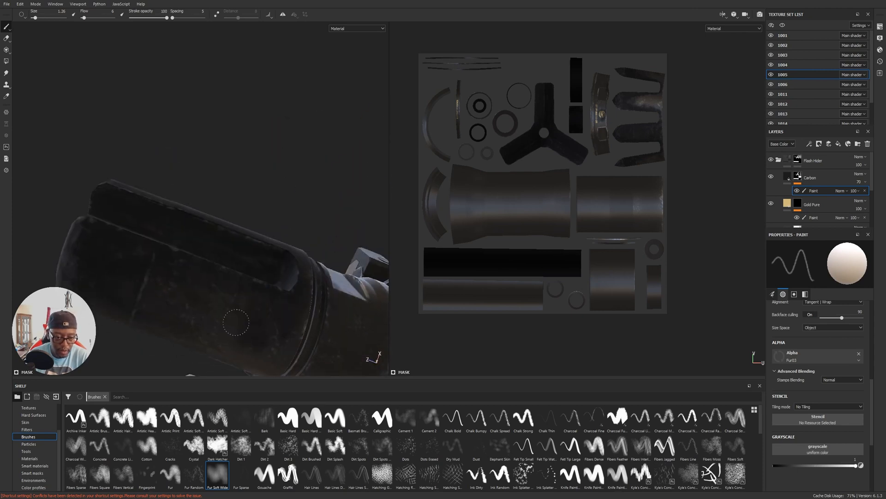
Continue the soft carbon buildup around the far side of the tines and out to the muzzle tips.
{"action": "mouse_move", "coordinate": [174, 287]}
{"action": "left_mouse_down", "text": "alt"}
{"action": "mouse_move", "coordinate": [267, 234]}
{"action": "mouse_move", "coordinate": [326, 166]}
{"action": "mouse_move", "coordinate": [156, 223]}
{"action": "mouse_move", "coordinate": [123, 251]}
{"action": "left_mouse_up", "text": "alt"}
{"action": "left_click_drag", "start_coordinate": [63, 261], "coordinate": [200, 270], "text": "alt"}
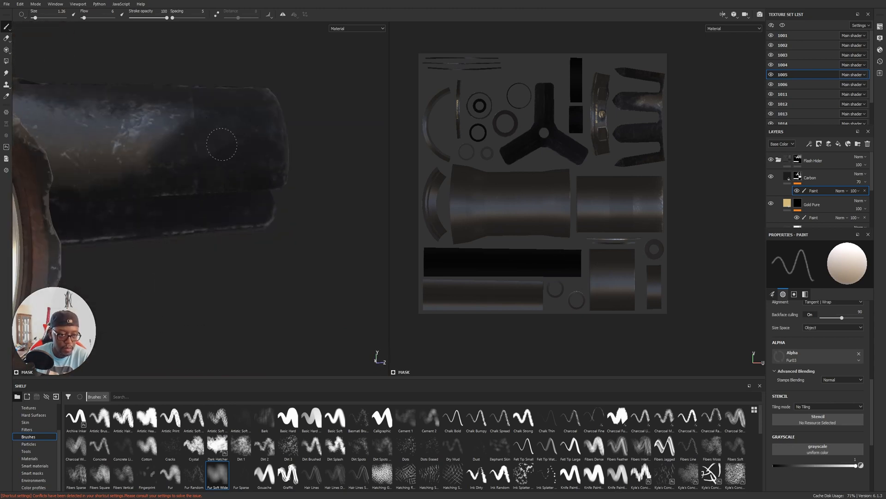
{"action": "mouse_move", "coordinate": [167, 173]}
{"action": "left_mouse_down"}
{"action": "mouse_move", "coordinate": [134, 130]}
{"action": "mouse_move", "coordinate": [39, 115]}
{"action": "mouse_move", "coordinate": [69, 179]}
{"action": "left_mouse_up"}
{"action": "left_click_drag", "start_coordinate": [194, 183], "coordinate": [163, 196], "text": "alt"}
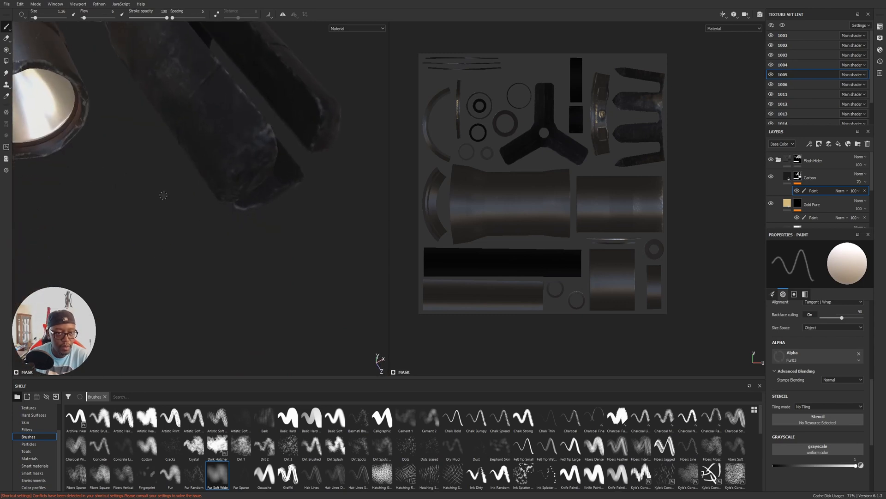
{"action": "mouse_move", "coordinate": [163, 195]}
{"action": "middle_mouse_down", "text": "alt"}
{"action": "mouse_move", "coordinate": [303, 352]}
{"action": "mouse_move", "coordinate": [283, 421]}
{"action": "middle_mouse_up", "text": "alt"}
Paint soft carbon over the flash hider's rear collar, around the gold SF logo and lettering, to dull the clean metal.
{"action": "middle_click_drag", "start_coordinate": [279, 188], "coordinate": [276, 278], "text": "alt"}
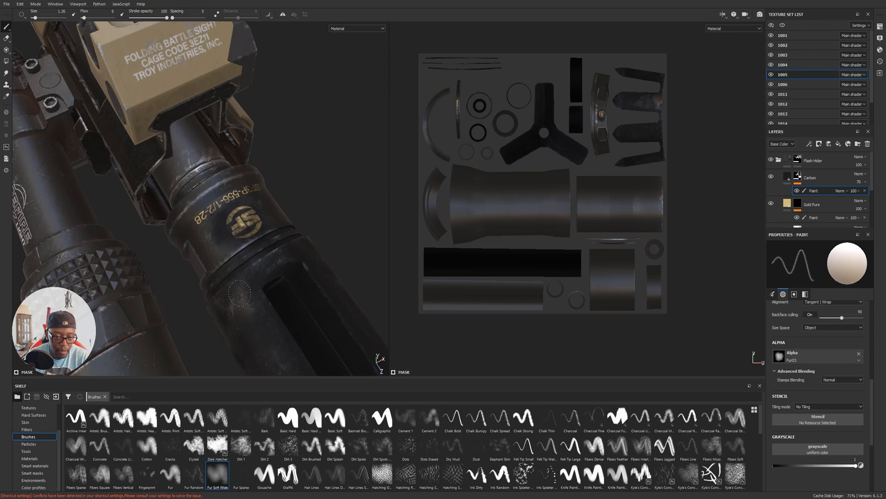
{"action": "left_click_drag", "start_coordinate": [272, 184], "coordinate": [307, 215], "text": "alt"}
{"action": "middle_click_drag", "start_coordinate": [307, 216], "coordinate": [218, 160], "text": "alt"}
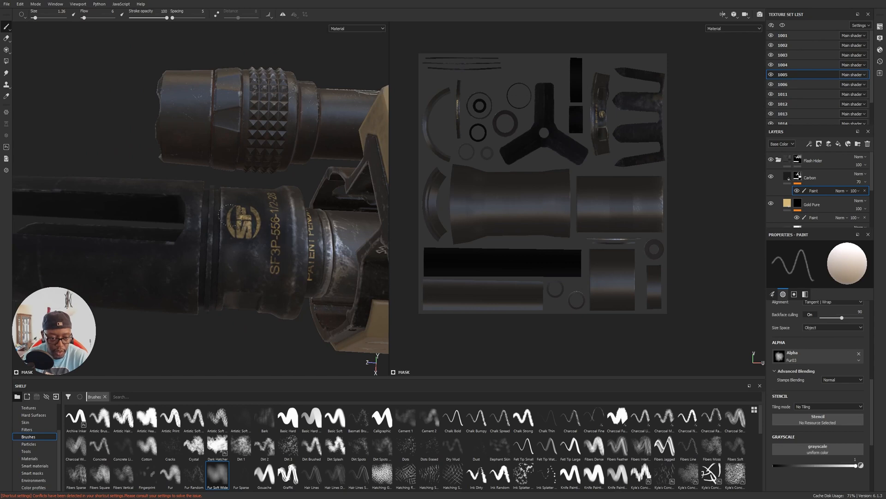
{"action": "left_click_drag", "start_coordinate": [281, 291], "coordinate": [267, 225], "text": "alt"}
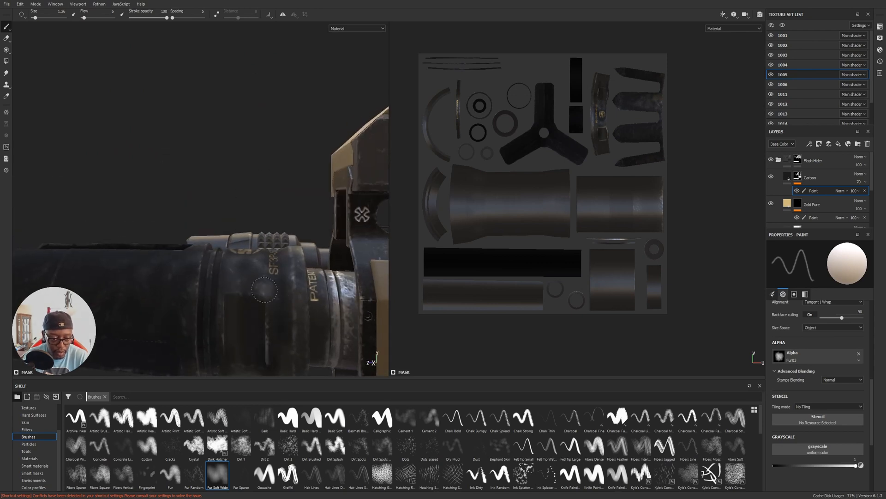
{"action": "left_click_drag", "start_coordinate": [228, 265], "coordinate": [437, 251], "text": "alt"}
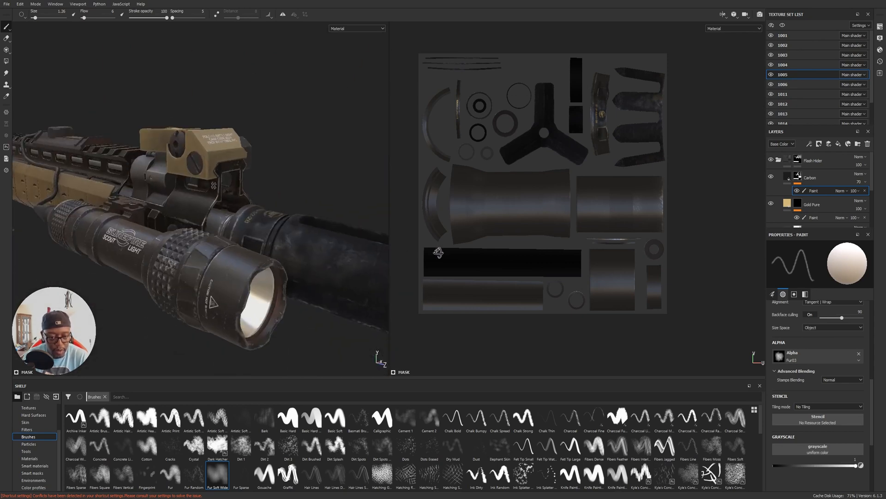
{"action": "left_click_drag", "start_coordinate": [249, 251], "coordinate": [309, 264], "text": "alt"}
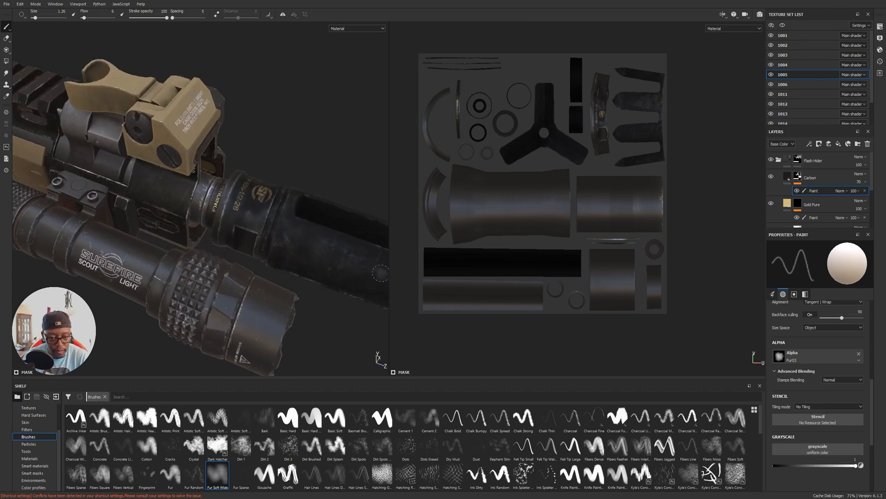
{"action": "left_click_drag", "start_coordinate": [235, 195], "coordinate": [329, 217], "text": "alt"}
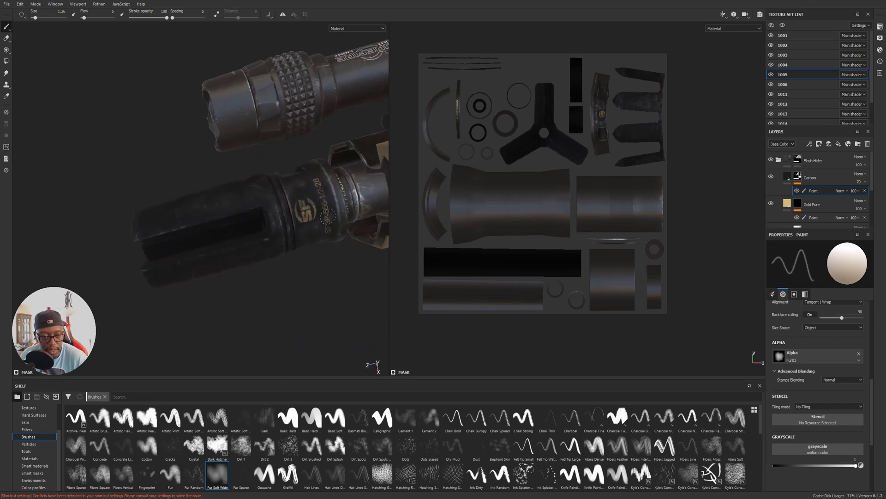
{"action": "left_click_drag", "start_coordinate": [304, 167], "coordinate": [249, 236], "text": "alt"}
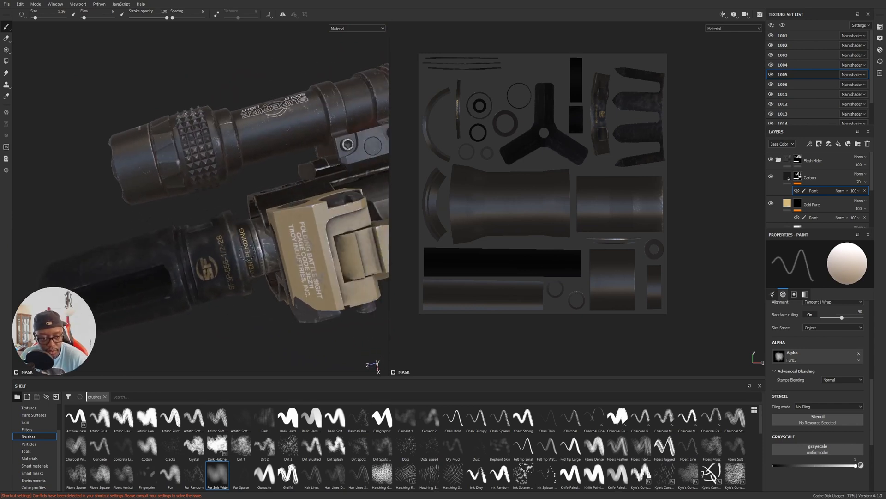
{"action": "left_click_drag", "start_coordinate": [260, 294], "coordinate": [356, 282], "text": "alt"}
{"action": "left_click_drag", "start_coordinate": [236, 169], "coordinate": [313, 172], "text": "alt"}
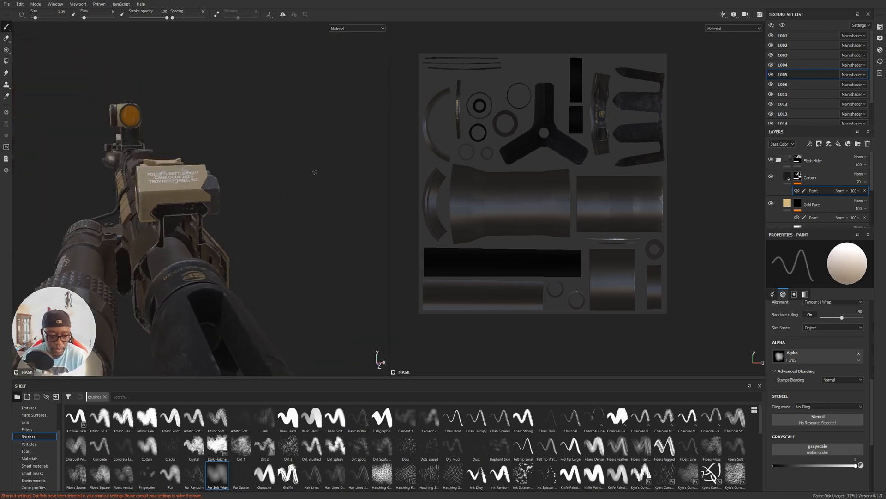
Switch to the 3D-only view and examine the textured rifle from stock to flash hider on several sides.
{"action": "key", "text": "F2"}
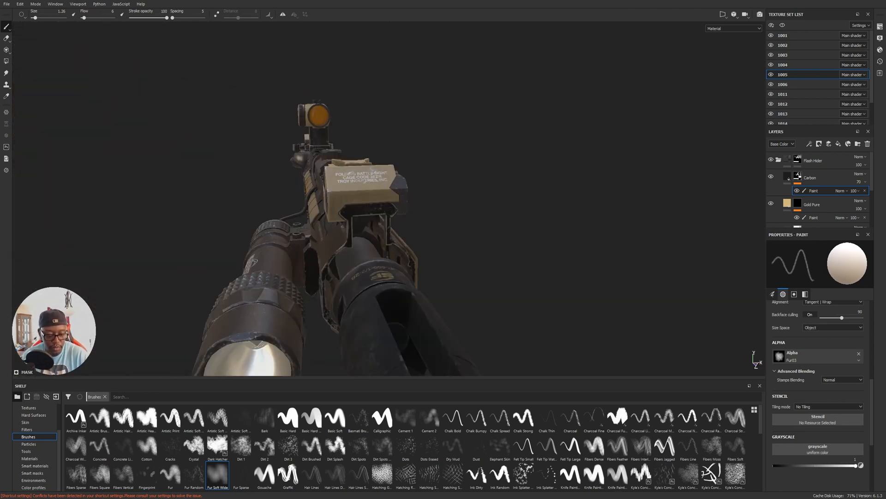
{"action": "left_click_drag", "start_coordinate": [499, 188], "coordinate": [691, 216], "text": "alt"}
{"action": "left_click_drag", "start_coordinate": [337, 216], "coordinate": [480, 192], "text": "alt"}
{"action": "scroll", "coordinate": [402, 216], "scroll_direction": "up", "scroll_amount": 5}
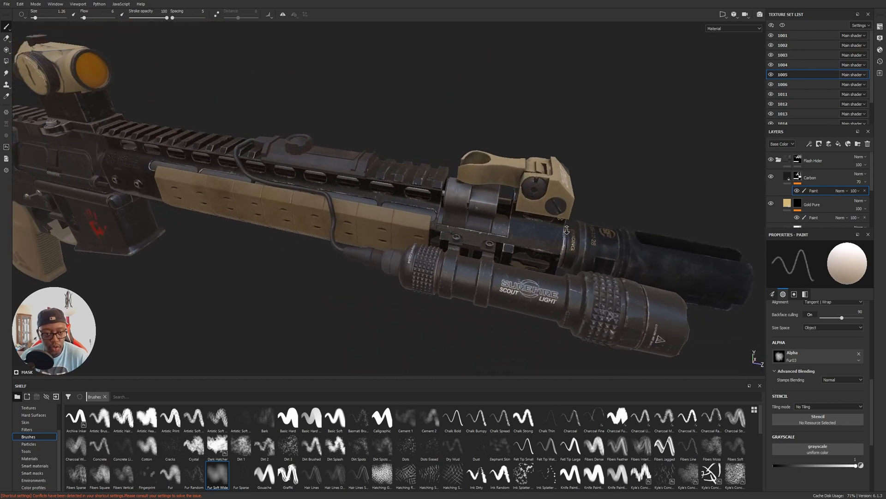
{"action": "scroll", "coordinate": [286, 184], "scroll_direction": "down", "scroll_amount": 3}
{"action": "middle_click_drag", "start_coordinate": [222, 189], "coordinate": [383, 187], "text": "alt"}
{"action": "mouse_move", "coordinate": [383, 187]}
{"action": "left_mouse_down", "text": "alt"}
{"action": "mouse_move", "coordinate": [419, 178]}
{"action": "mouse_move", "coordinate": [390, 181]}
{"action": "left_mouse_up", "text": "alt"}
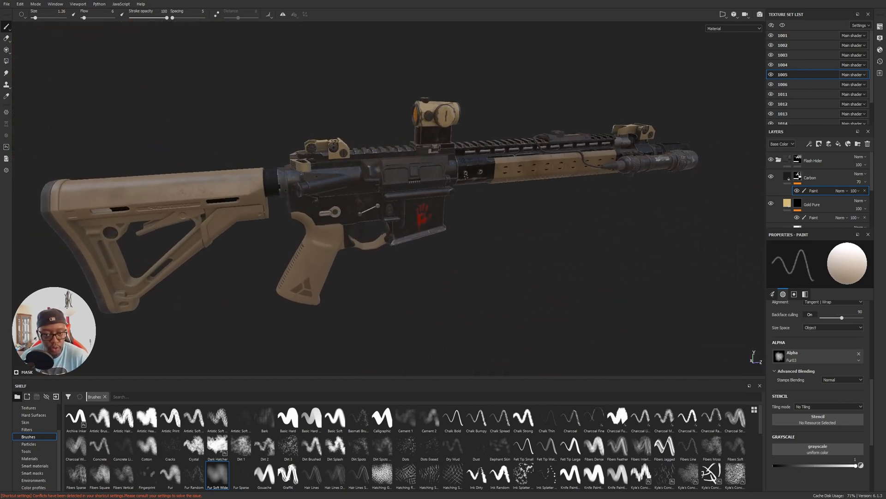
{"action": "left_click_drag", "start_coordinate": [518, 206], "coordinate": [531, 231], "text": "alt"}
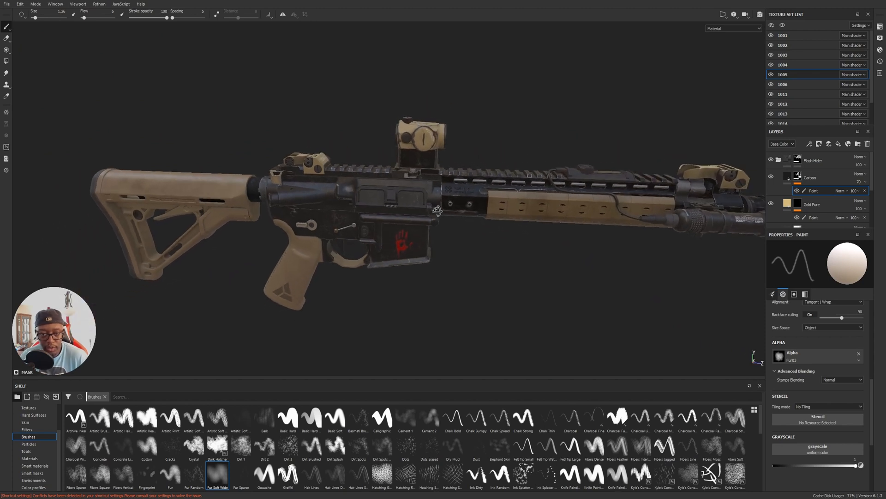
{"action": "middle_click_drag", "start_coordinate": [531, 232], "coordinate": [511, 223], "text": "alt"}
{"action": "left_click_drag", "start_coordinate": [510, 223], "coordinate": [571, 245], "text": "alt"}
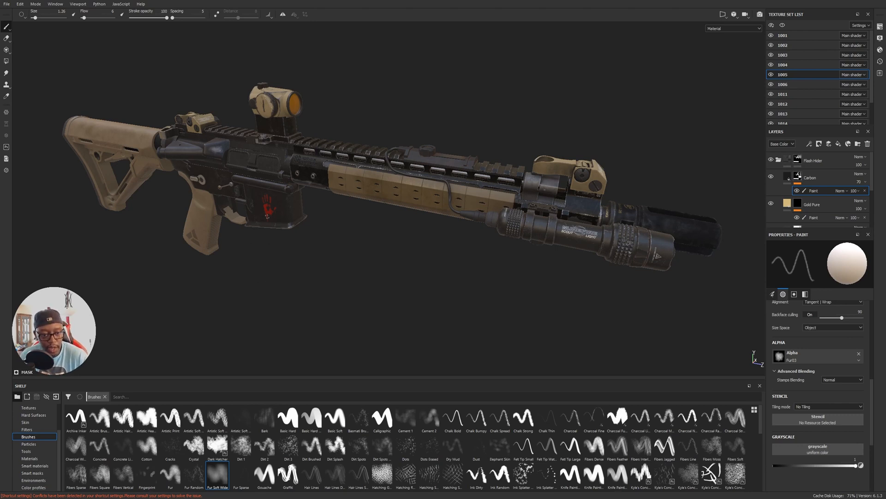
{"action": "left_click_drag", "start_coordinate": [272, 251], "coordinate": [273, 250], "text": "alt"}
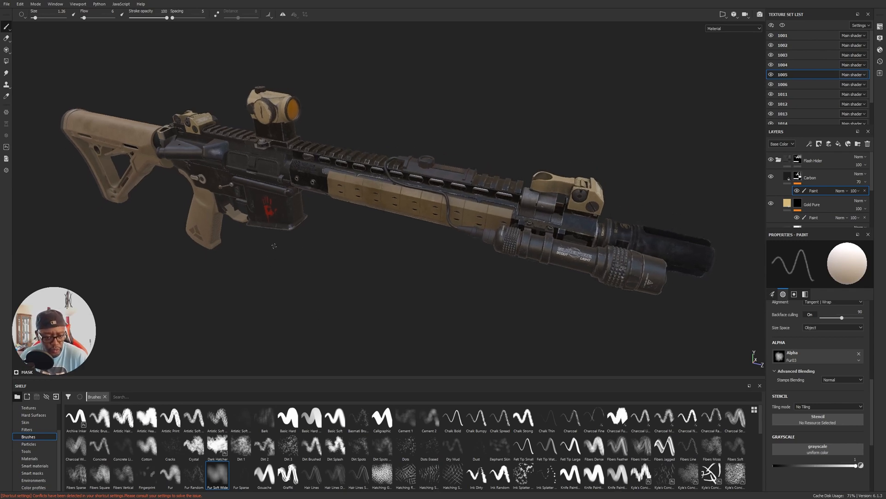
{"action": "left_click_drag", "start_coordinate": [601, 234], "coordinate": [446, 225], "text": "alt"}
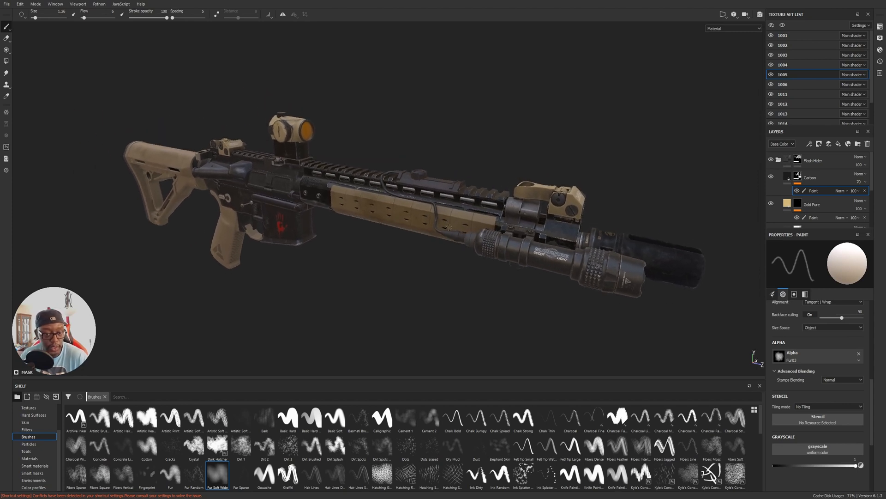
{"action": "left_click_drag", "start_coordinate": [333, 203], "coordinate": [650, 208], "text": "alt"}
{"action": "middle_click_drag", "start_coordinate": [650, 208], "coordinate": [138, 194], "text": "alt"}
{"action": "left_click_drag", "start_coordinate": [550, 207], "coordinate": [455, 136], "text": "alt"}
{"action": "left_click_drag", "start_coordinate": [665, 197], "coordinate": [473, 268], "text": "alt"}
Hide the interface panels and view the whole rifle from a front three-quarter angle.
{"action": "key", "text": "Tab"}
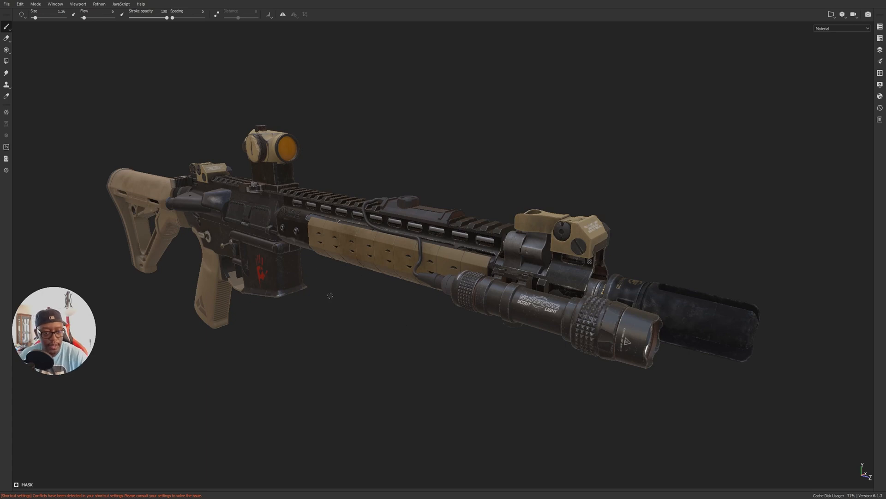
{"action": "key", "text": "alt"}
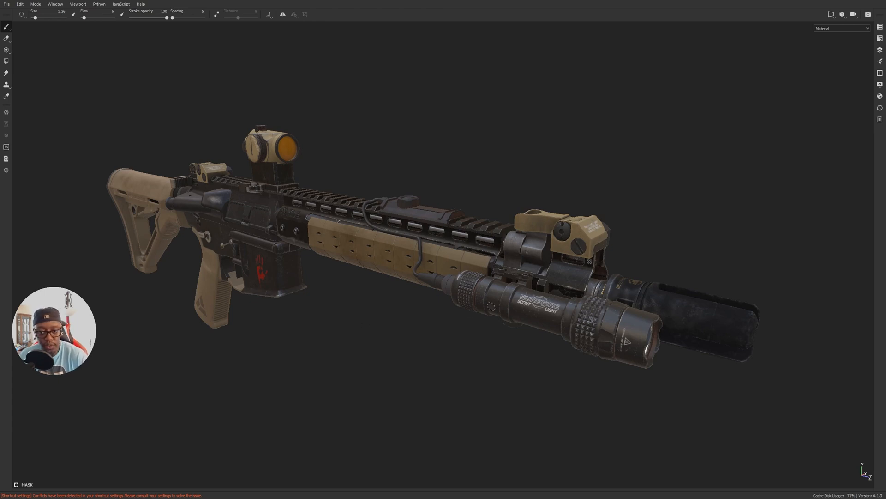
{"action": "left_click_drag", "start_coordinate": [696, 344], "coordinate": [683, 345], "text": "alt"}
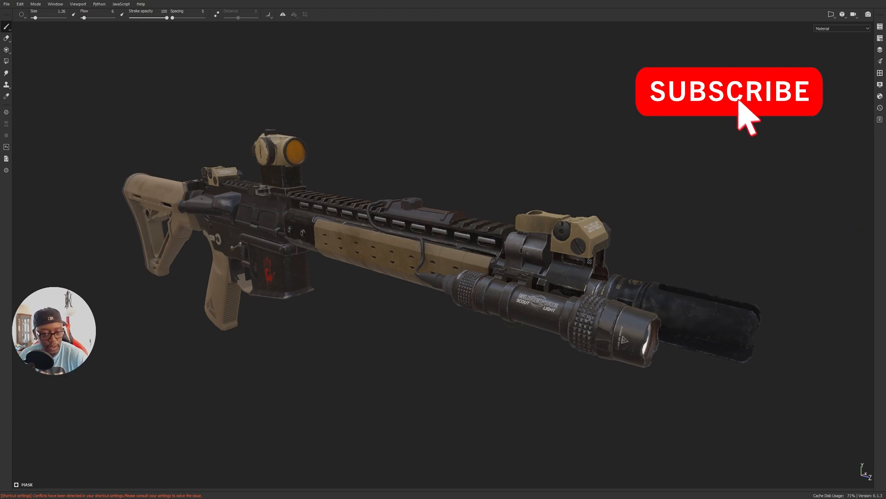